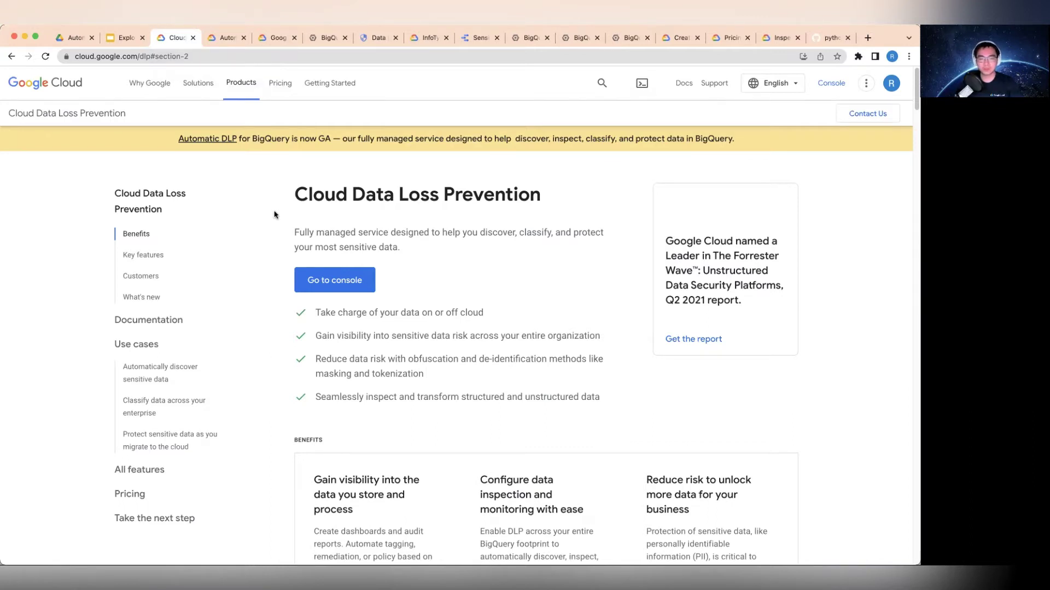
Step: Review the benefits and key features on the Cloud Data Loss Prevention product page
scroll(275, 215, down, 10)
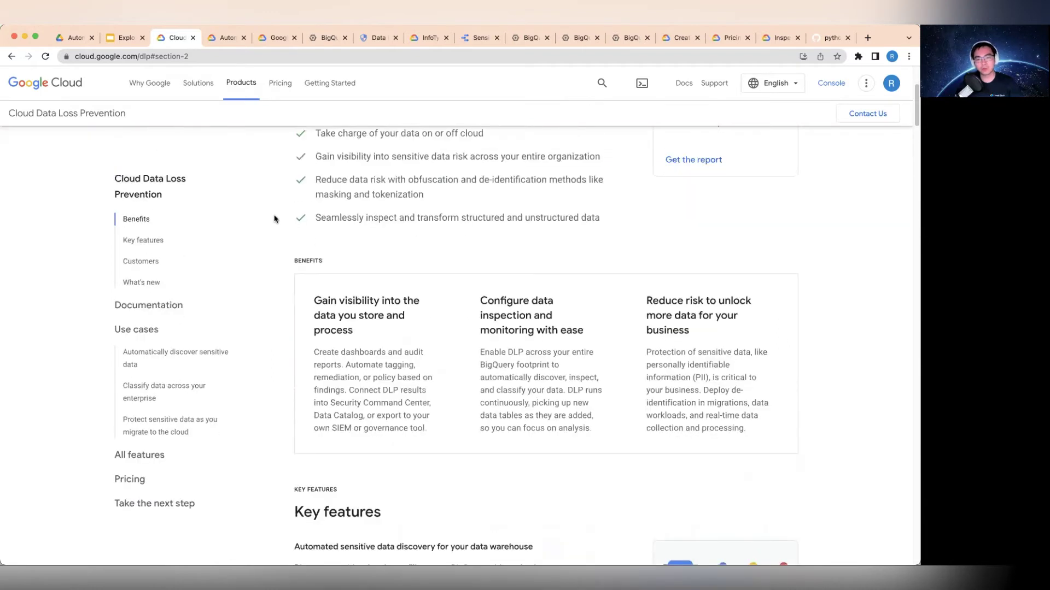
scroll(275, 230, down, 3)
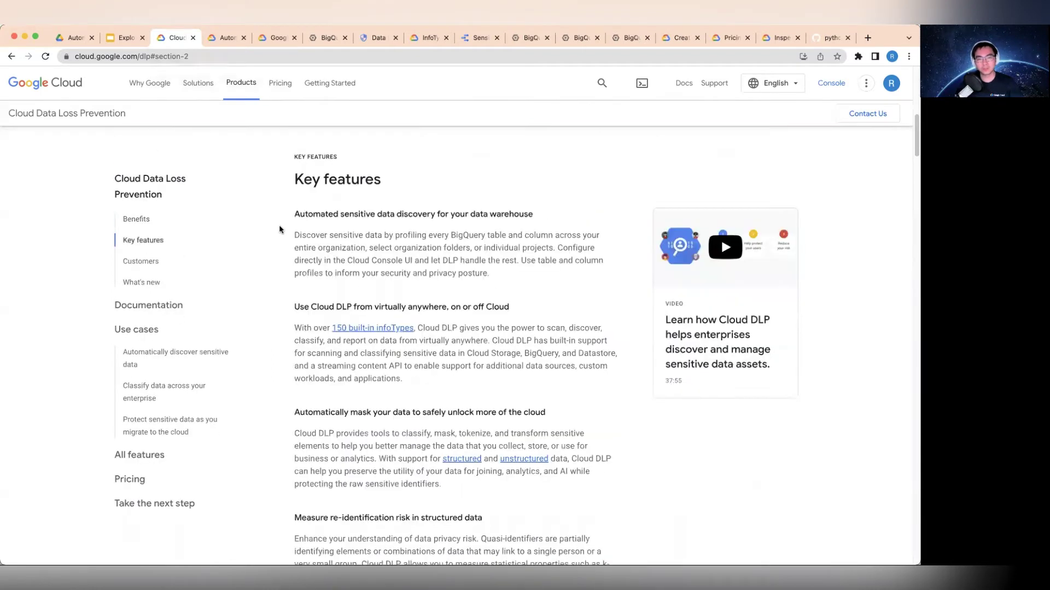
scroll(276, 238, down, 1)
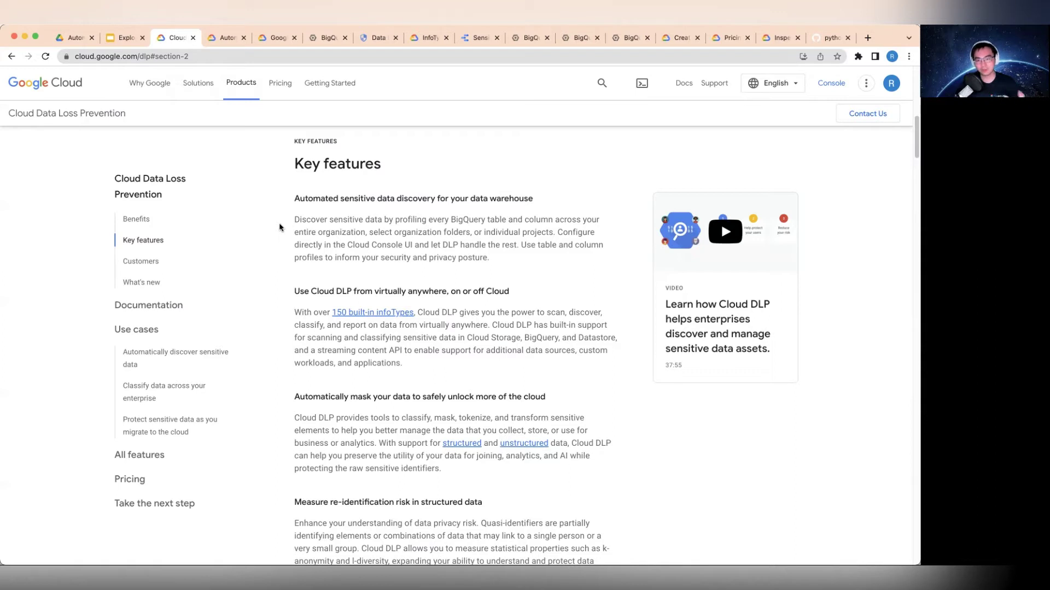
scroll(279, 227, down, 1)
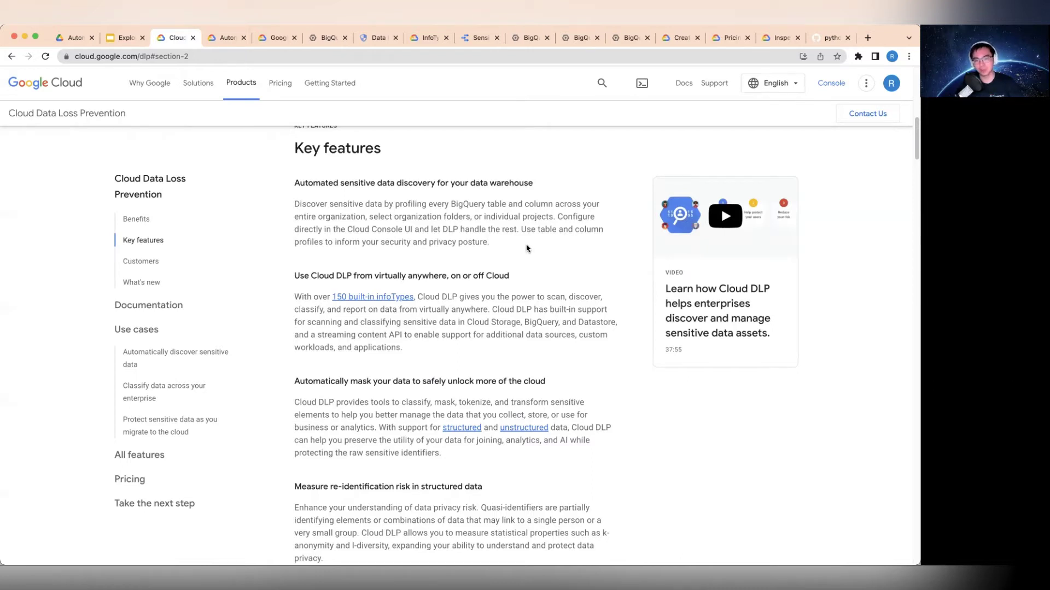
Step: Open the blog article "Cloud Data Loss Prevention is now automatic!" and check its publication date
key(ctrl+Tab)
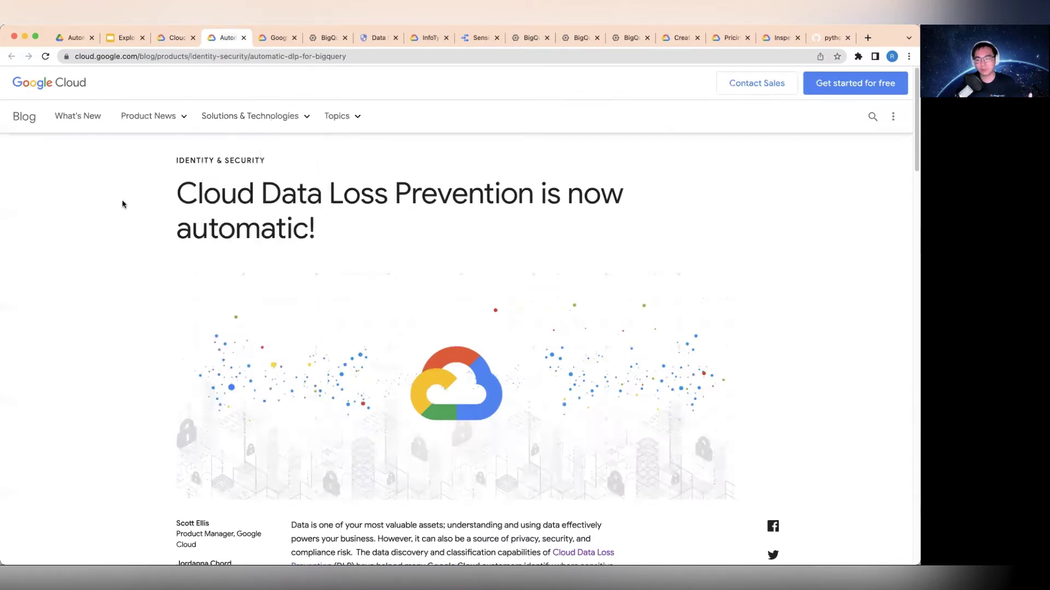
scroll(122, 204, down, 1)
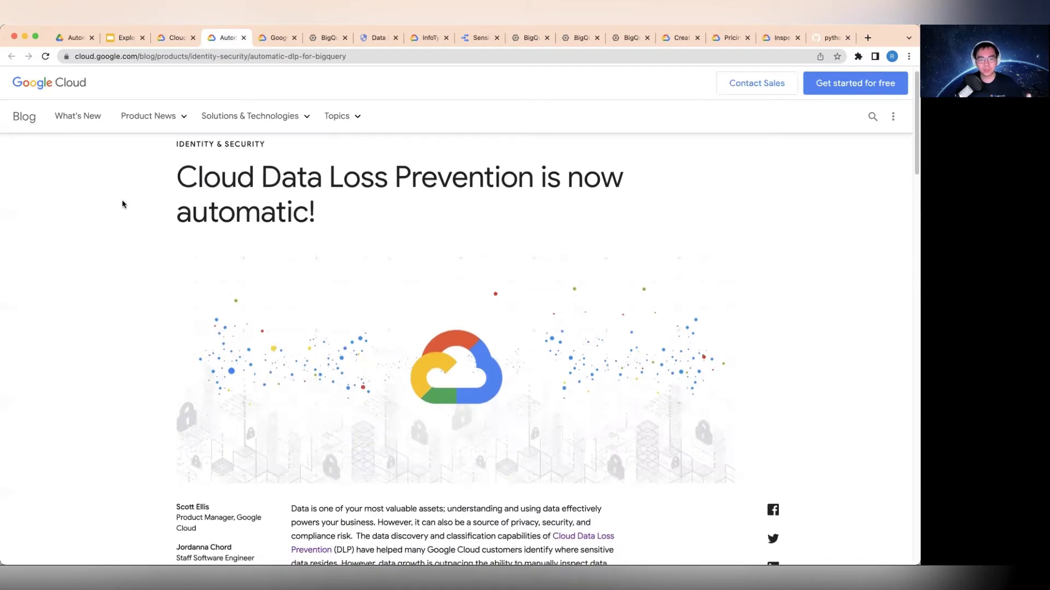
scroll(216, 534, down, 2)
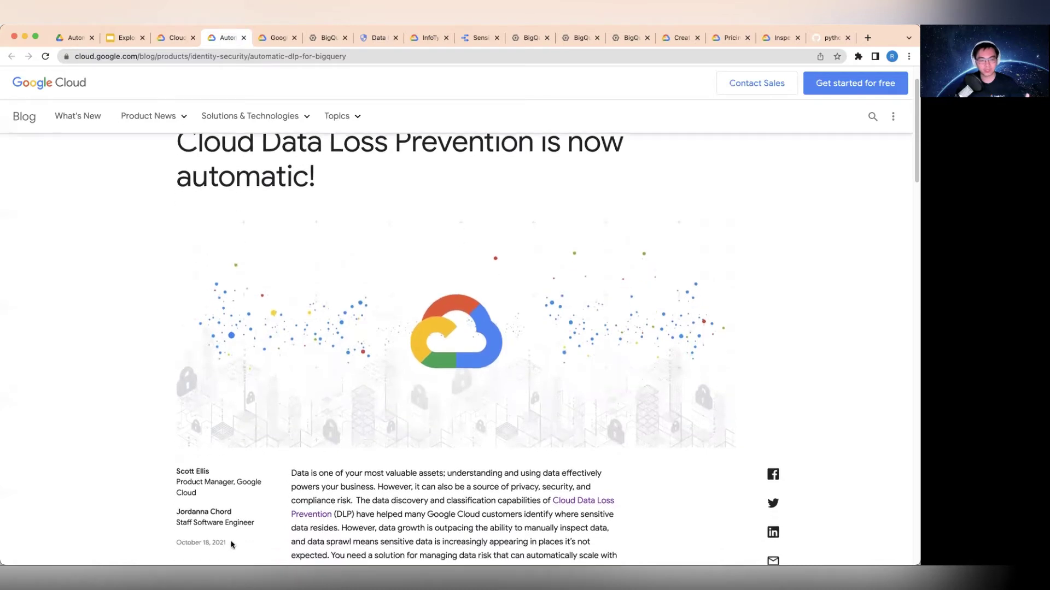
drag(230, 543, 177, 540)
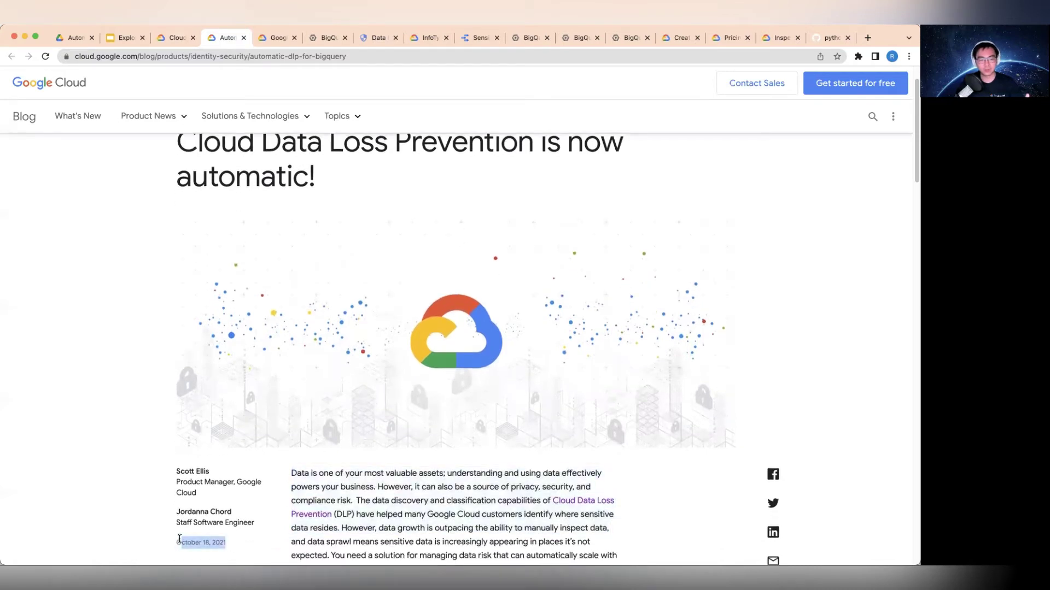
click(415, 339)
scroll(415, 339, up, 1)
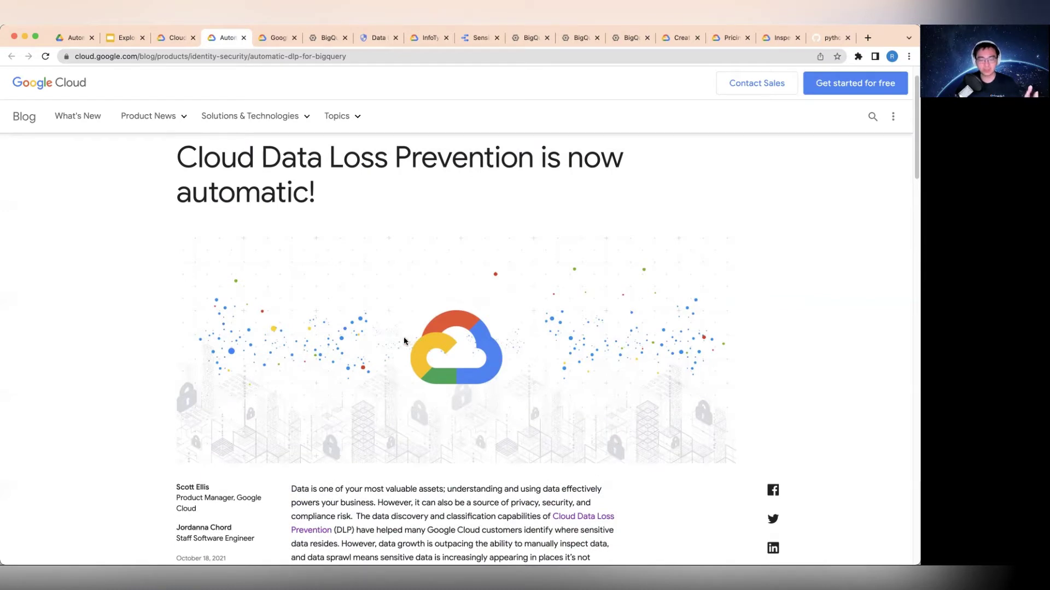
Step: Read the article's data profiles section and examine its sample column profiles and Automatic Data Profiler Dashboard
scroll(248, 295, down, 10)
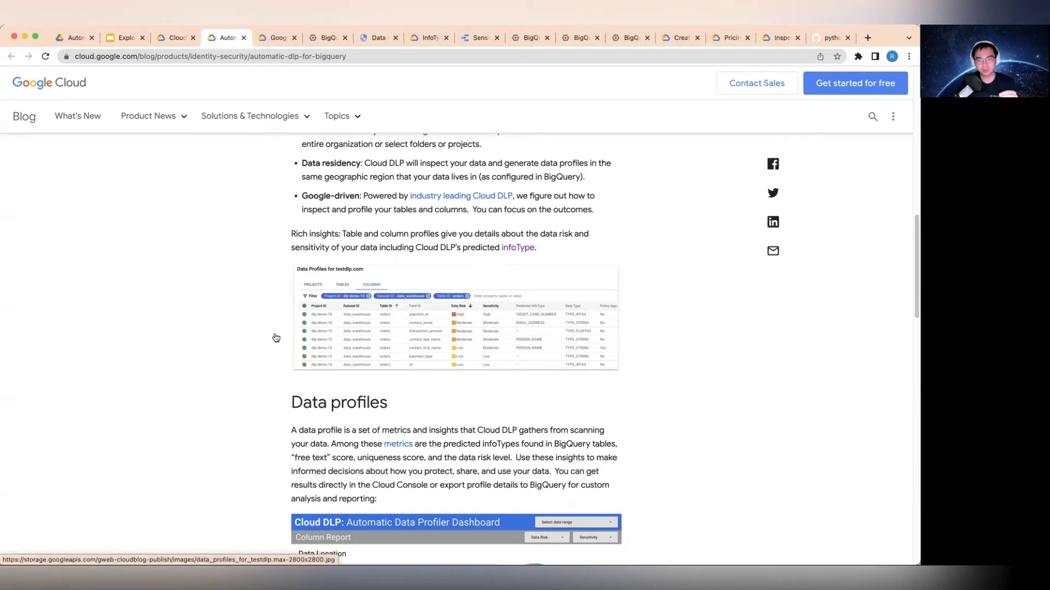
scroll(251, 310, down, 3)
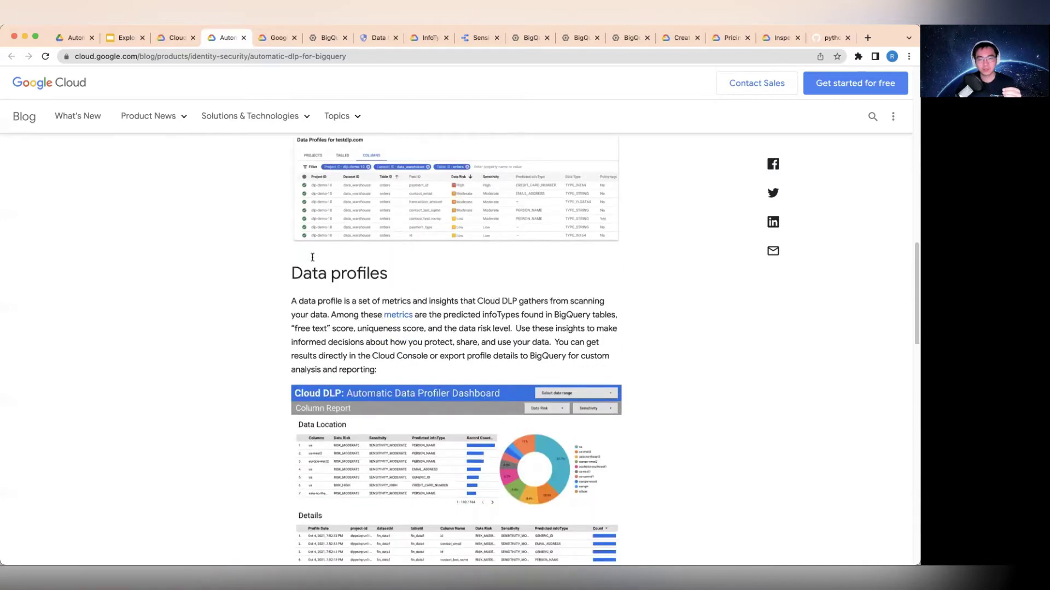
scroll(322, 236, down, 2)
scroll(235, 274, down, 3)
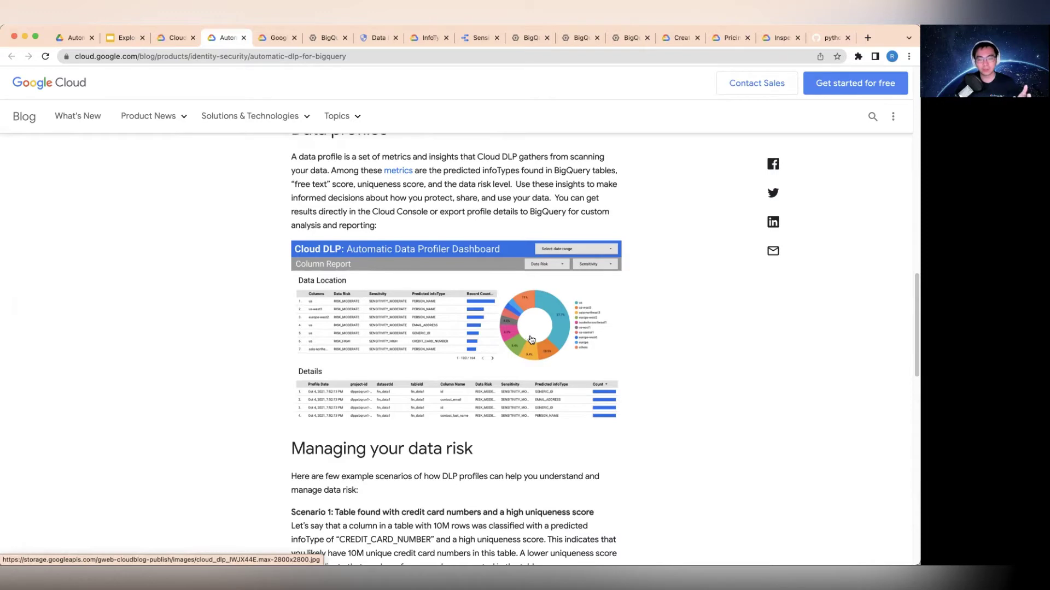
scroll(529, 339, down, 1)
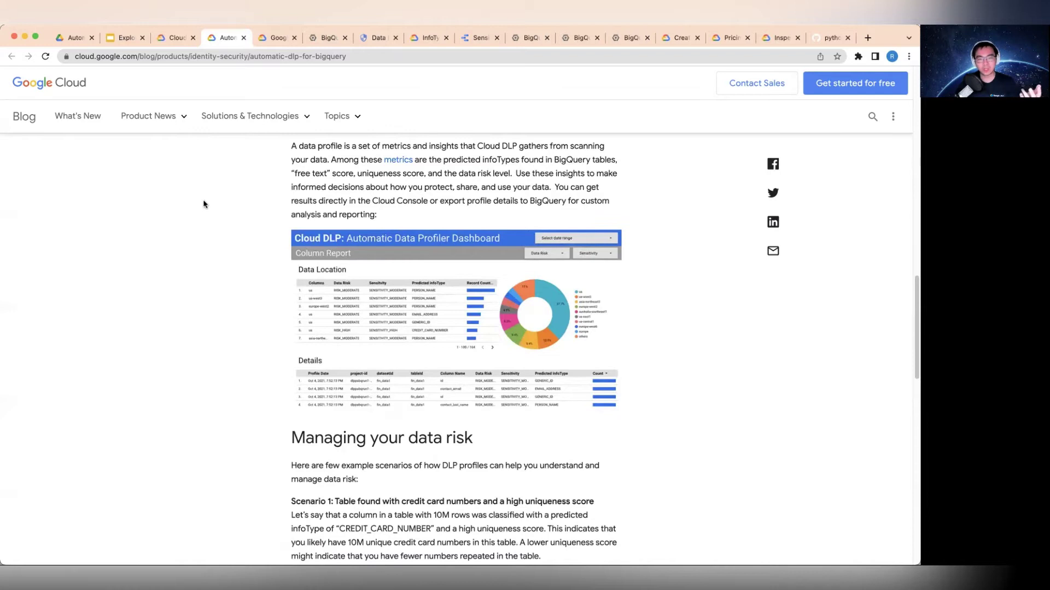
Step: Open the article "Automatic data risk management for BigQuery using DLP" and review its dashboard and profiling frequency features
click(267, 39)
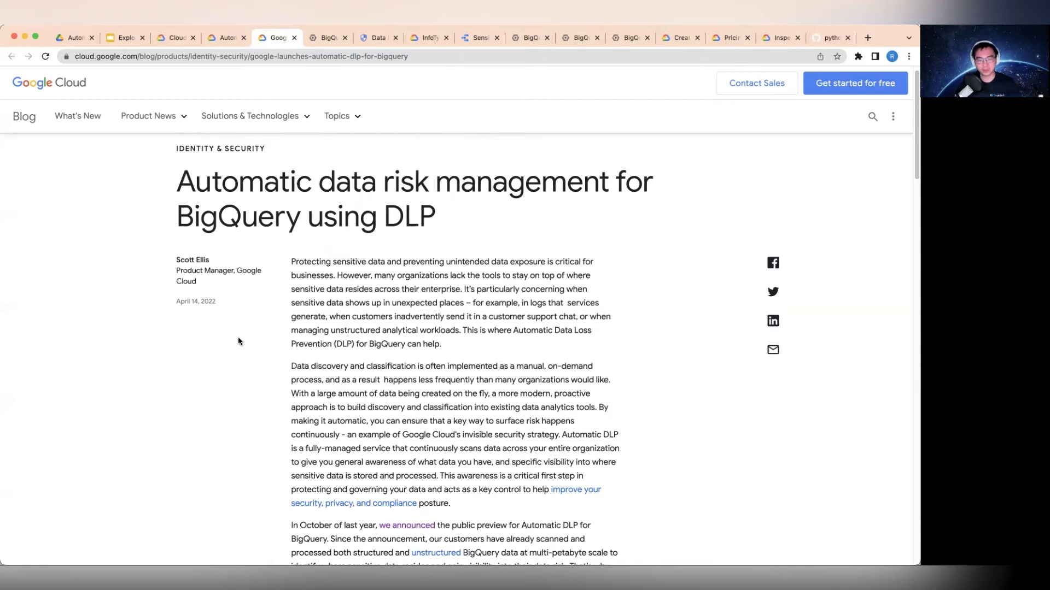
scroll(238, 340, down, 5)
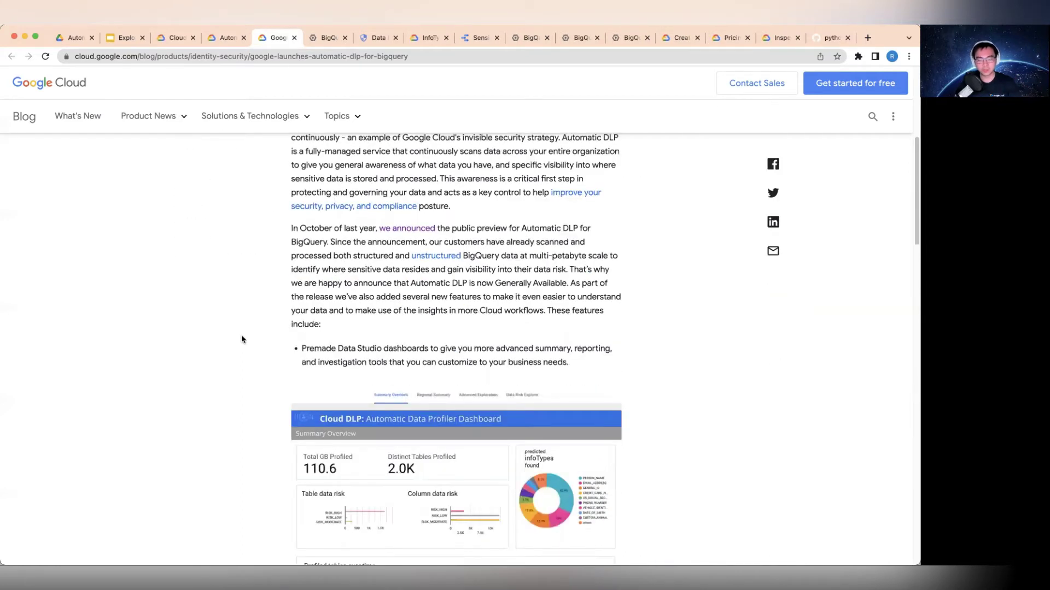
scroll(240, 339, down, 3)
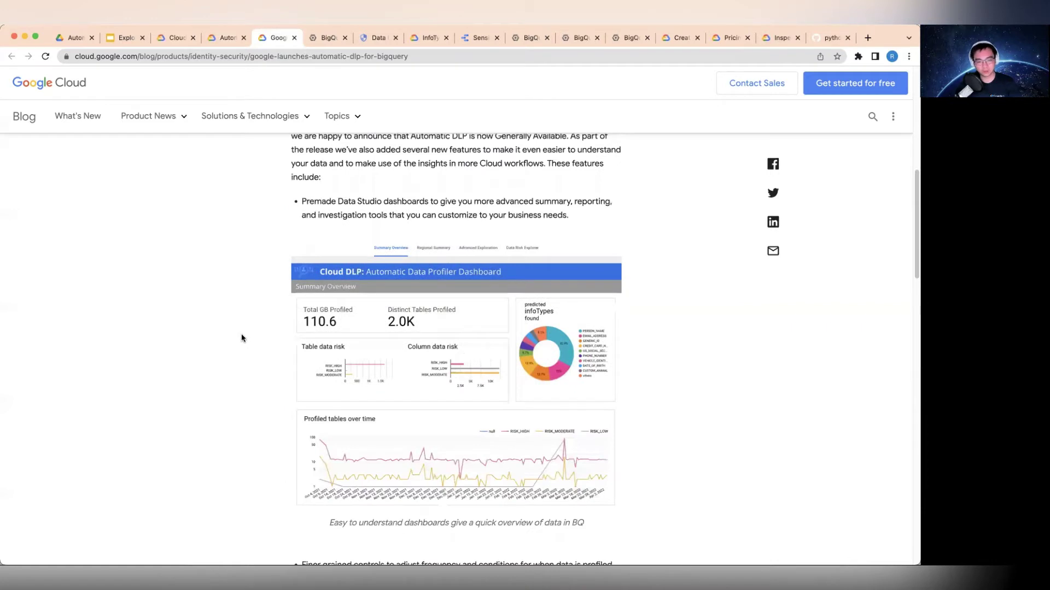
scroll(251, 330, down, 6)
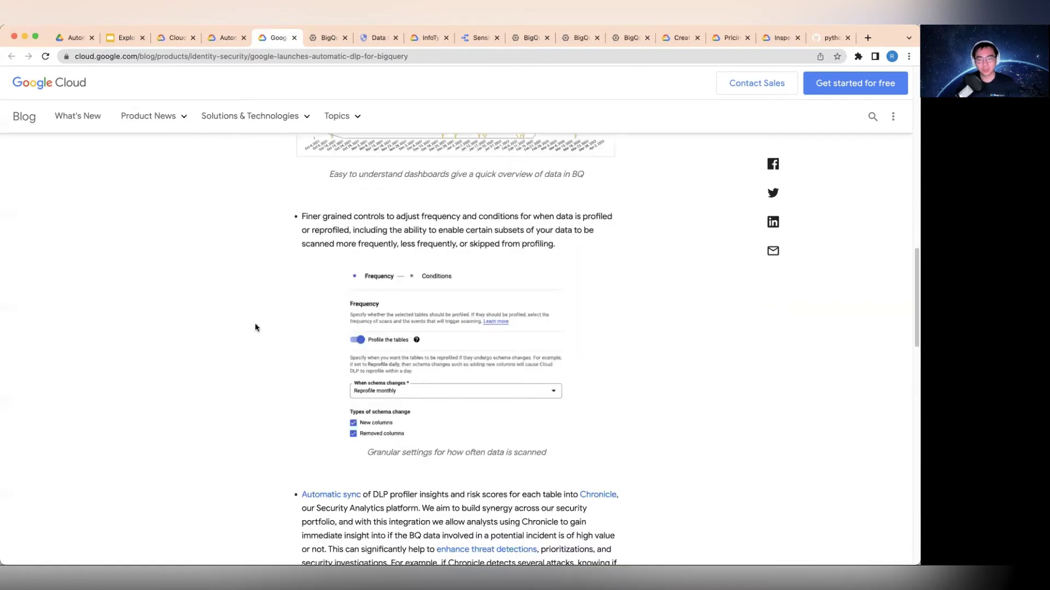
scroll(253, 323, down, 1)
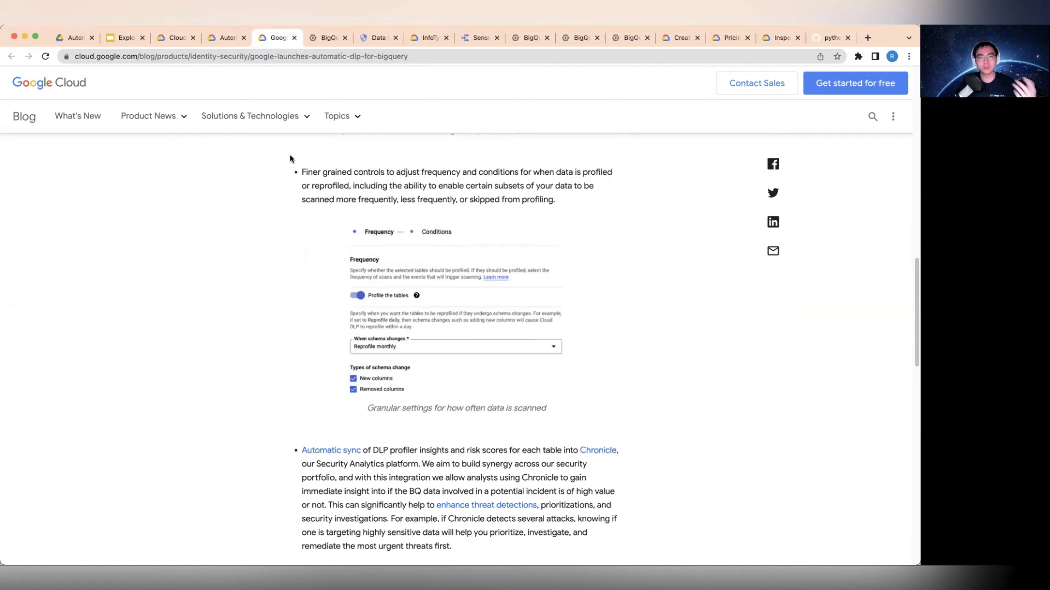
Step: Switch to the BigQuery console and examine the personal data columns in the fake_pii table preview
click(325, 39)
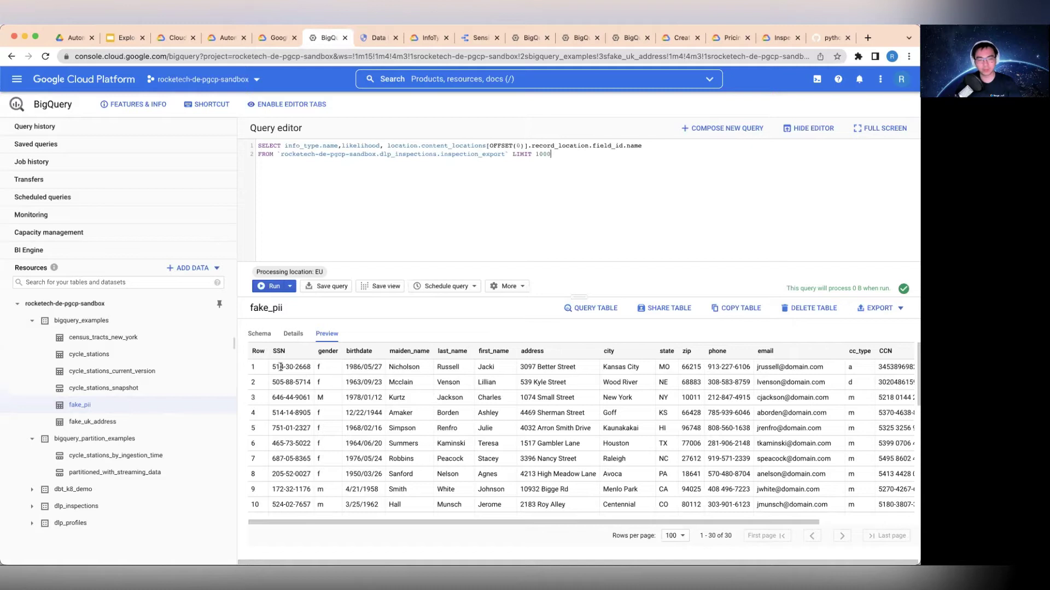
drag(280, 367, 522, 375)
click(450, 498)
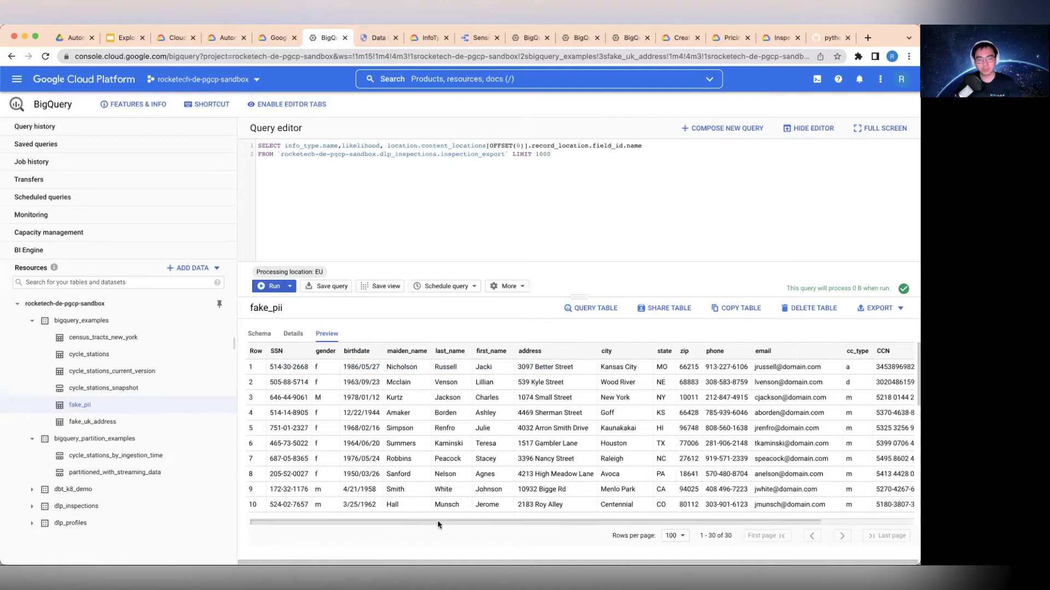
scroll(403, 517, right, 5)
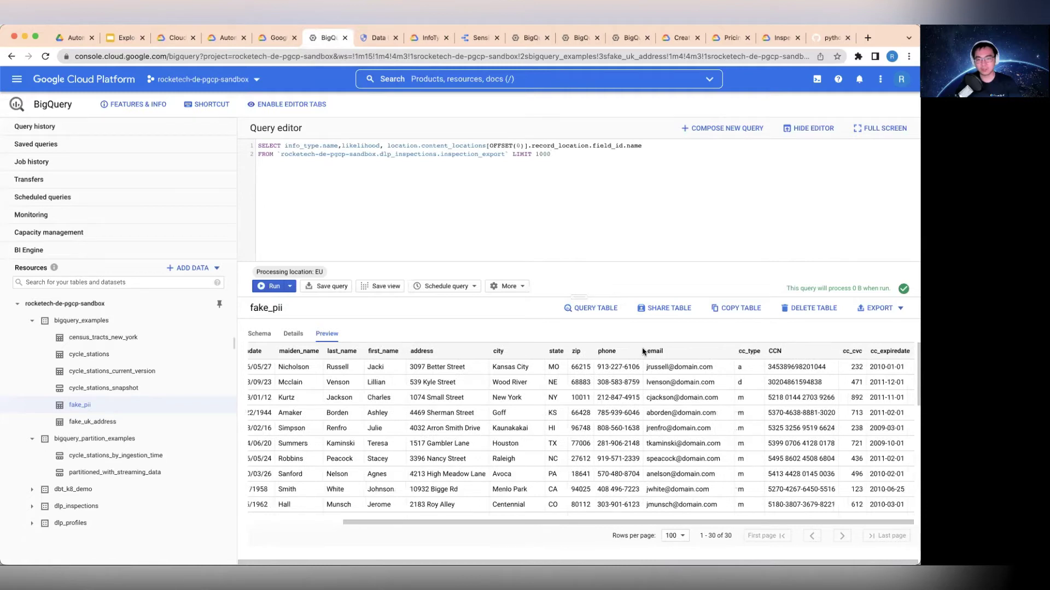
Step: Preview the fake_uk_address table, examine its address, postcode and phone columns, and compare it with fake_pii
click(181, 426)
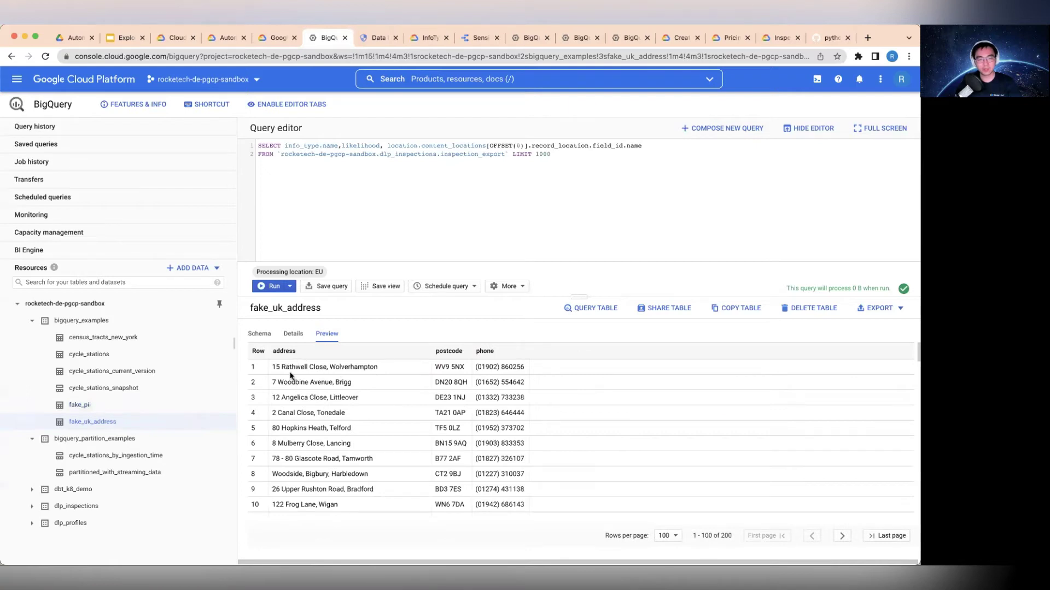
drag(268, 370, 408, 371)
click(408, 371)
drag(268, 368, 433, 378)
click(460, 375)
triple_click(463, 366)
triple_click(492, 370)
click(393, 407)
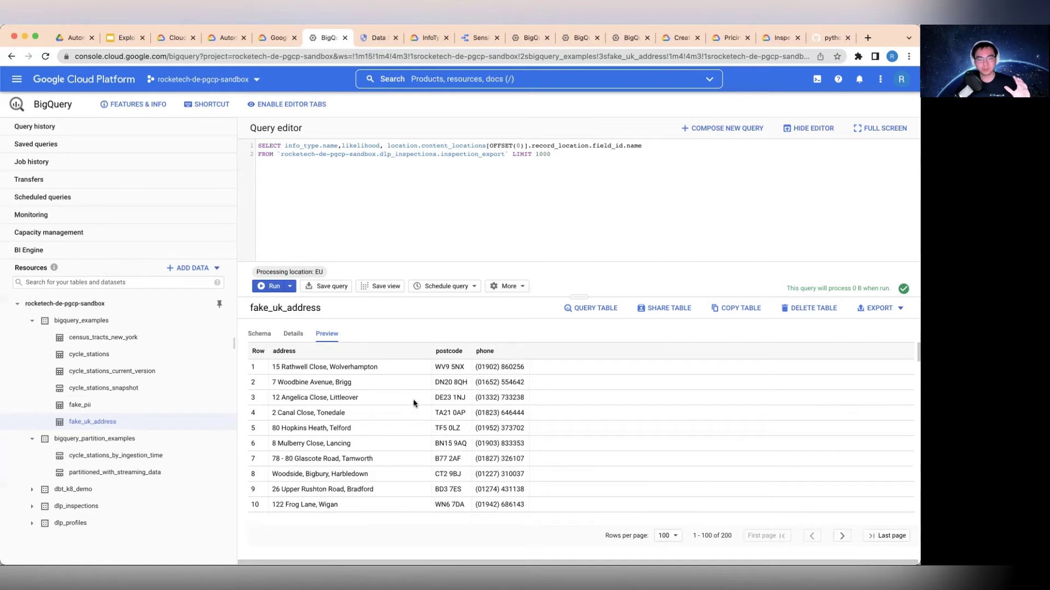
click(145, 405)
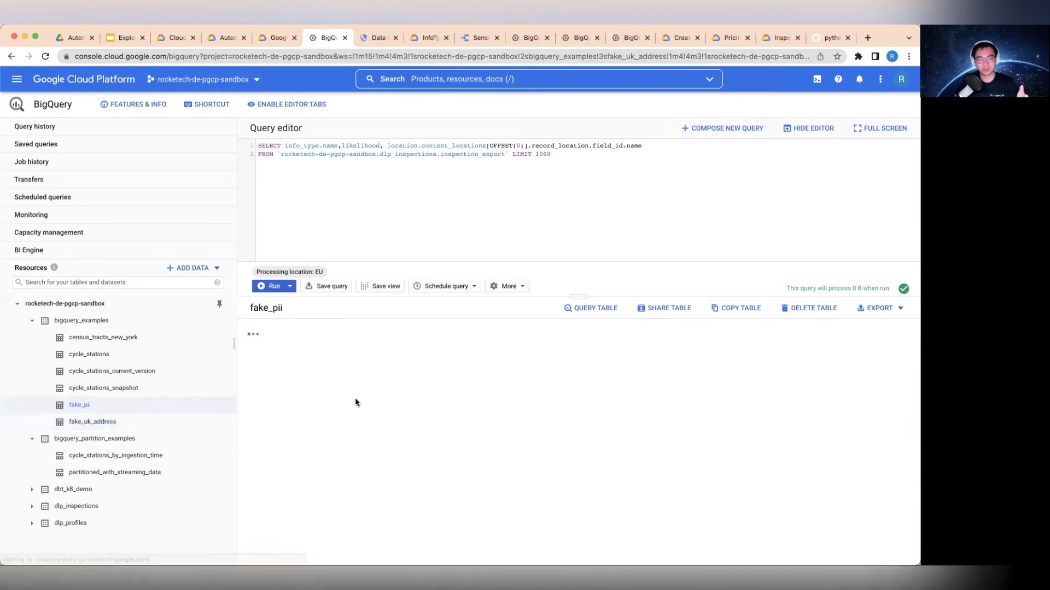
click(149, 425)
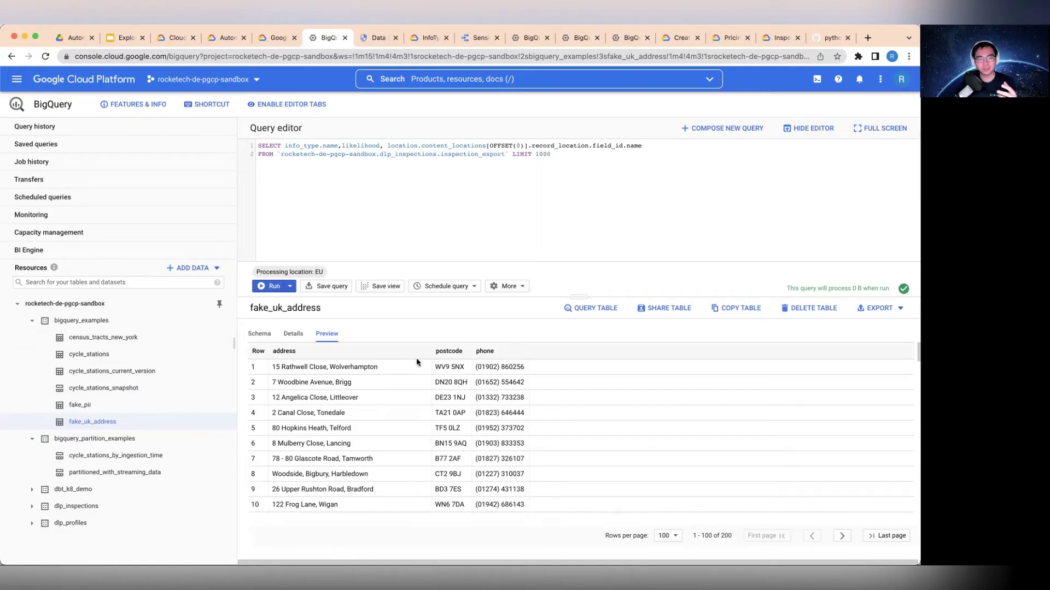
Step: Start a new Data Loss Prevention scan configuration that scans the entire project and continue to its schedules
click(372, 40)
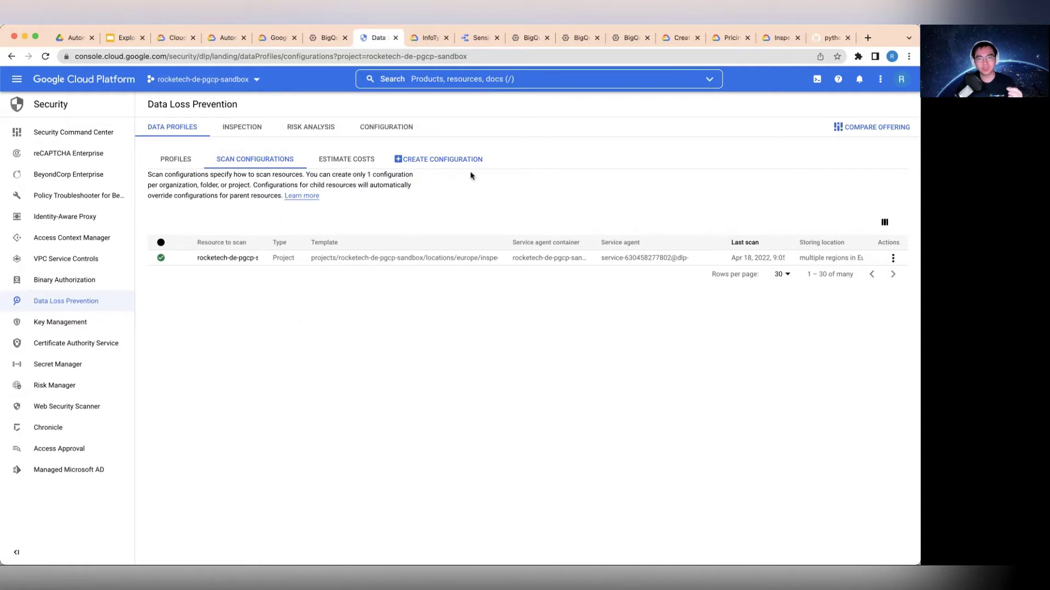
click(439, 164)
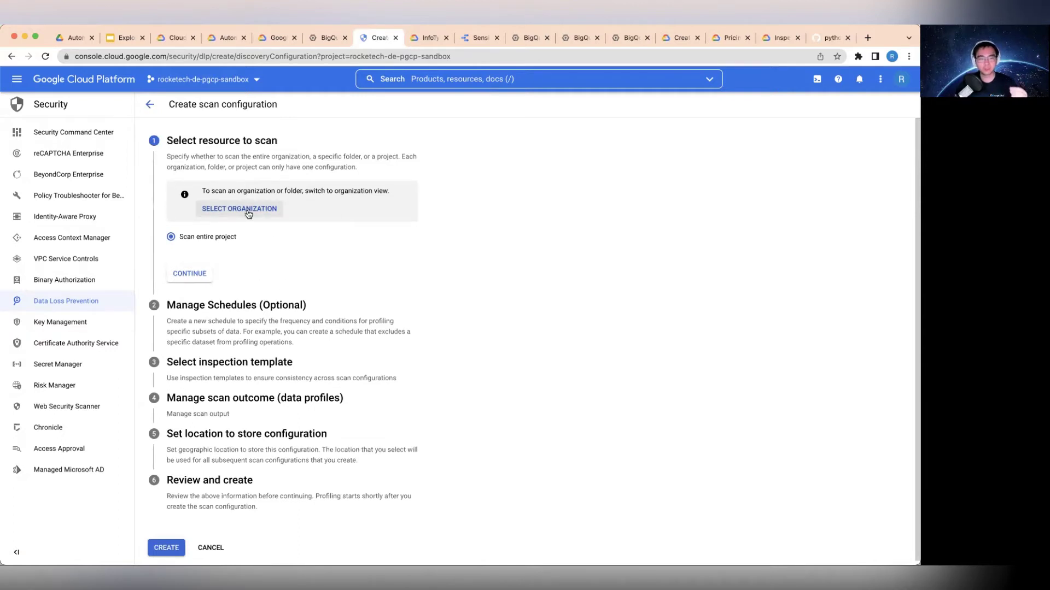
double_click(273, 190)
double_click(293, 191)
click(443, 214)
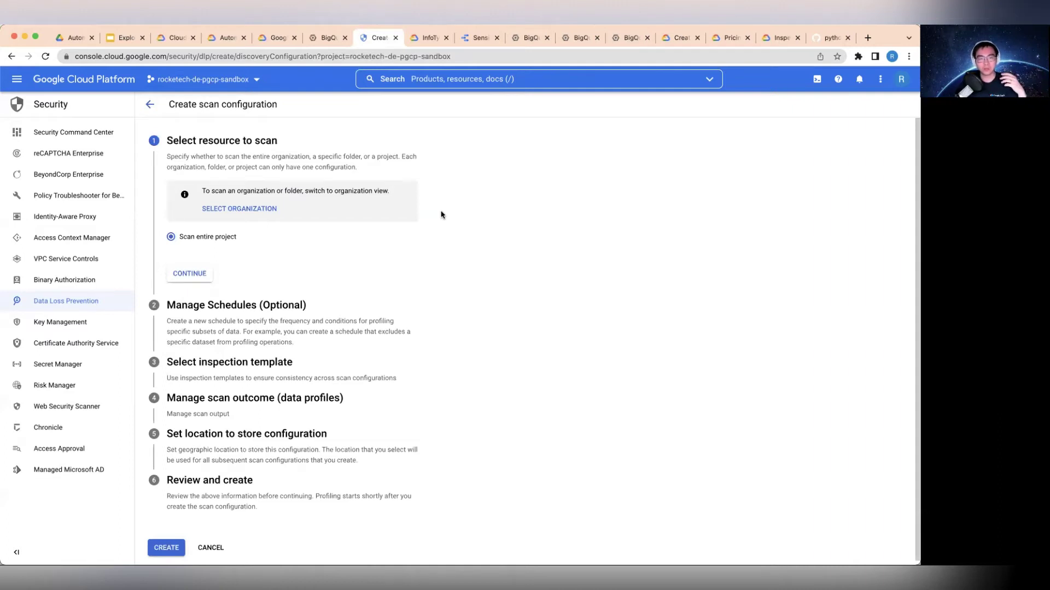
double_click(293, 191)
click(462, 190)
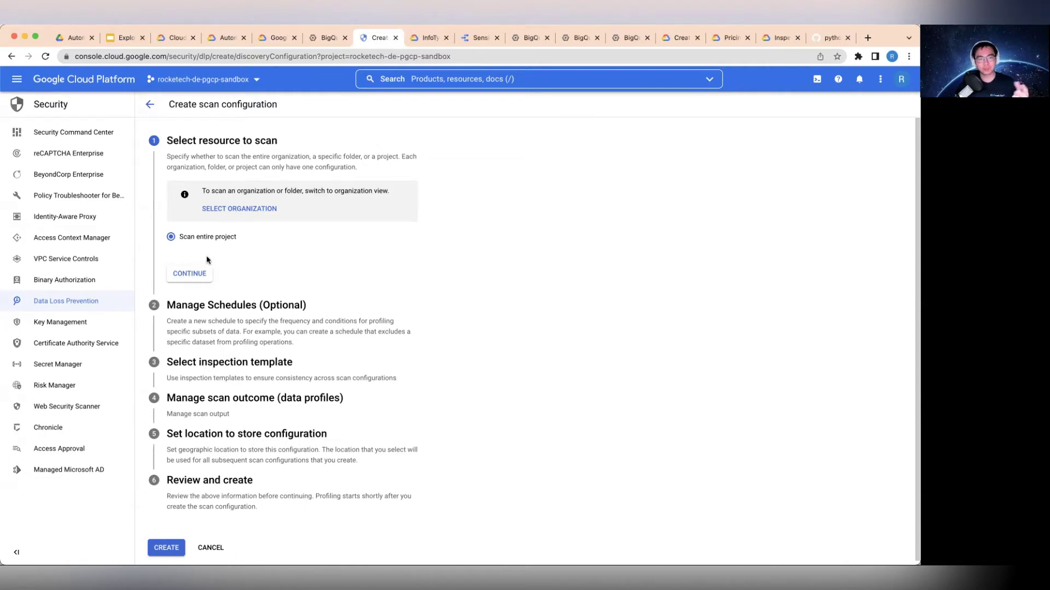
click(190, 275)
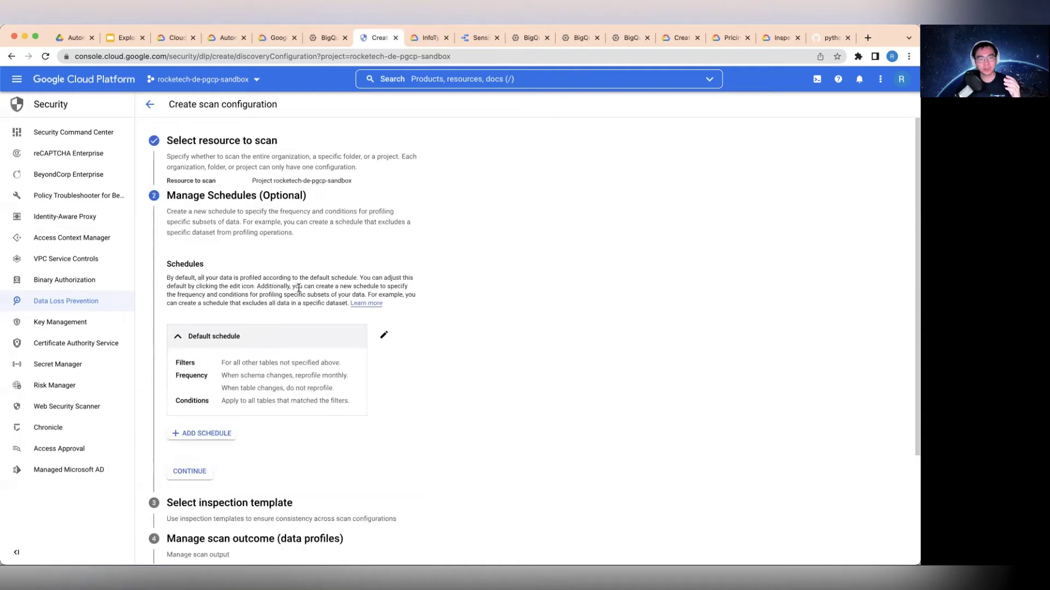
Step: Open the default schedule for editing, review its reprofiling options for schema changes and table changes, and leave it without saving
scroll(303, 275, down, 1)
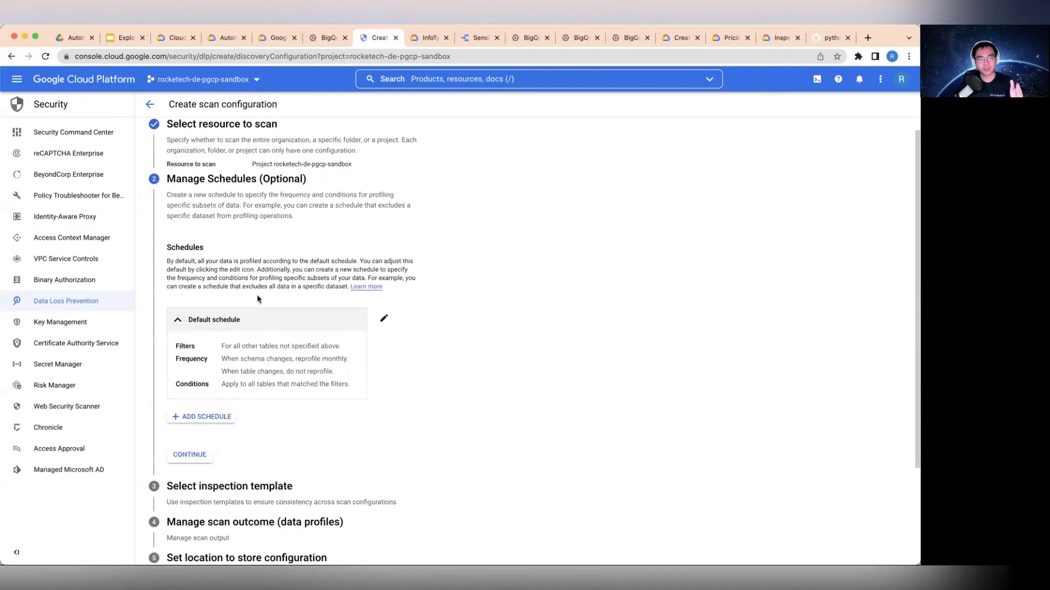
click(384, 318)
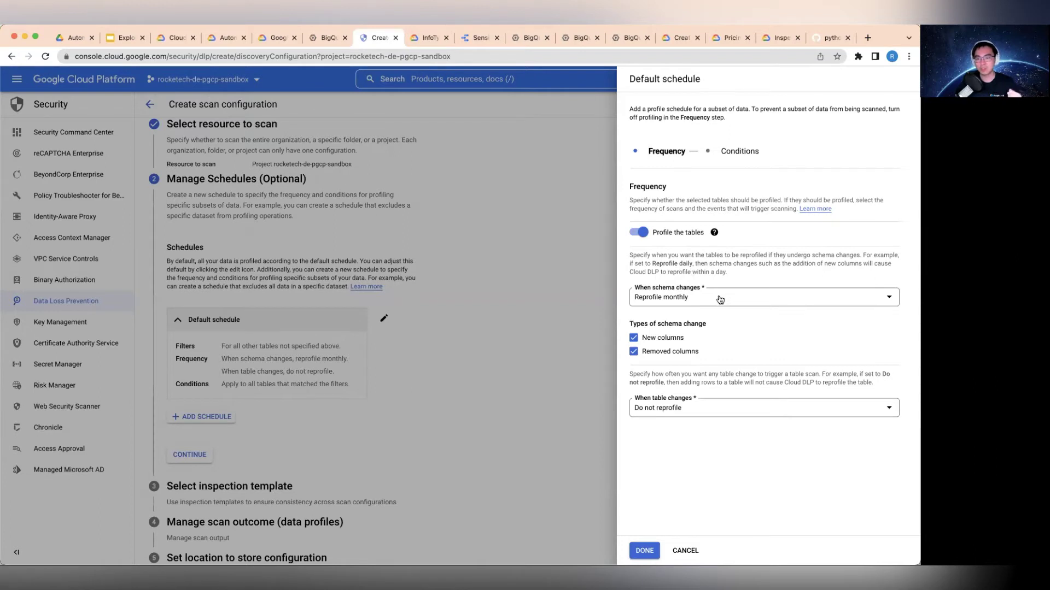
click(723, 300)
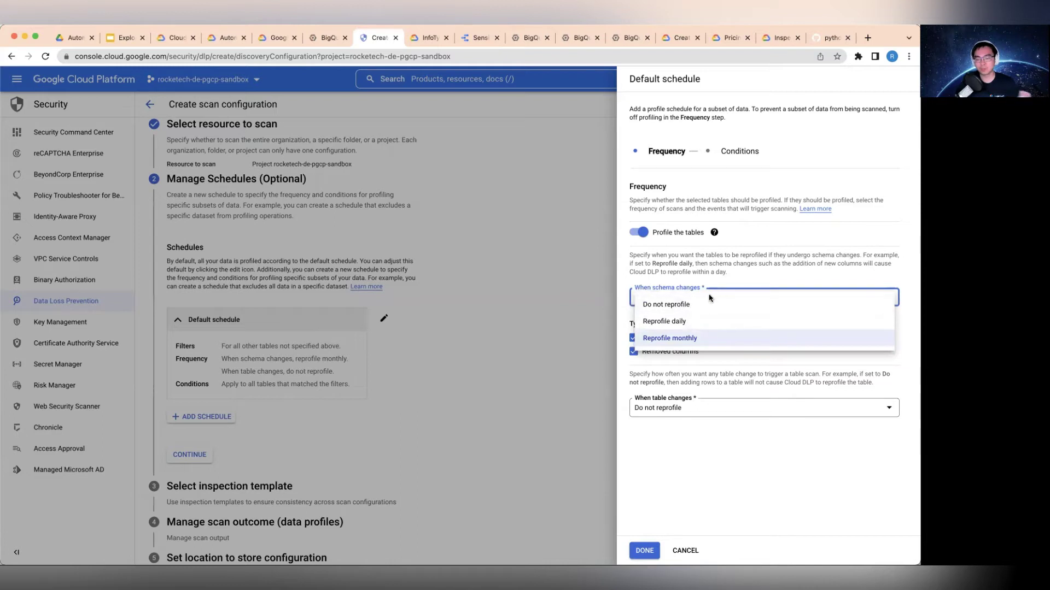
click(747, 275)
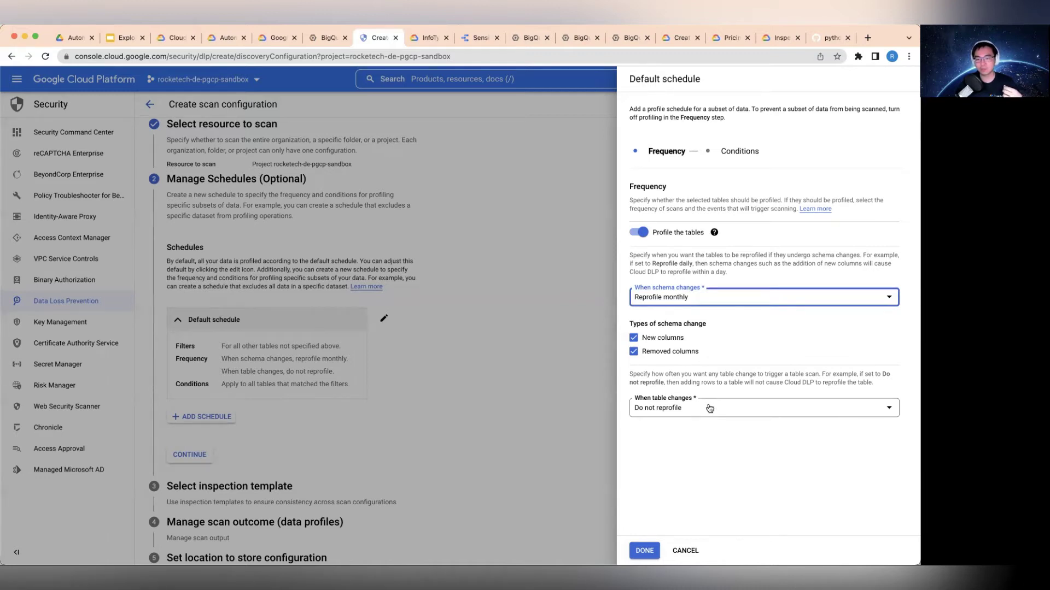
click(706, 411)
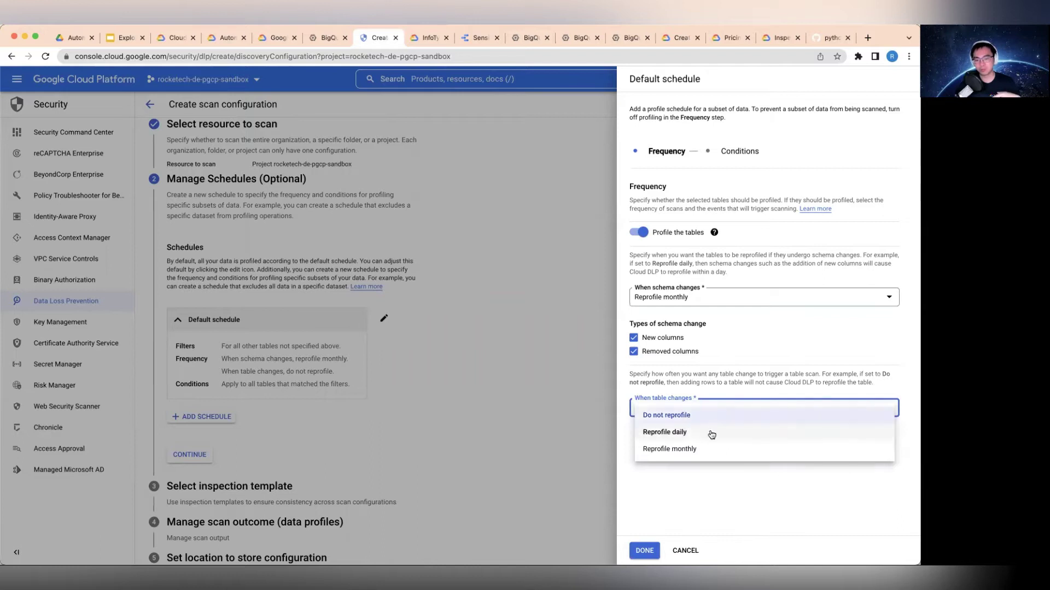
click(713, 487)
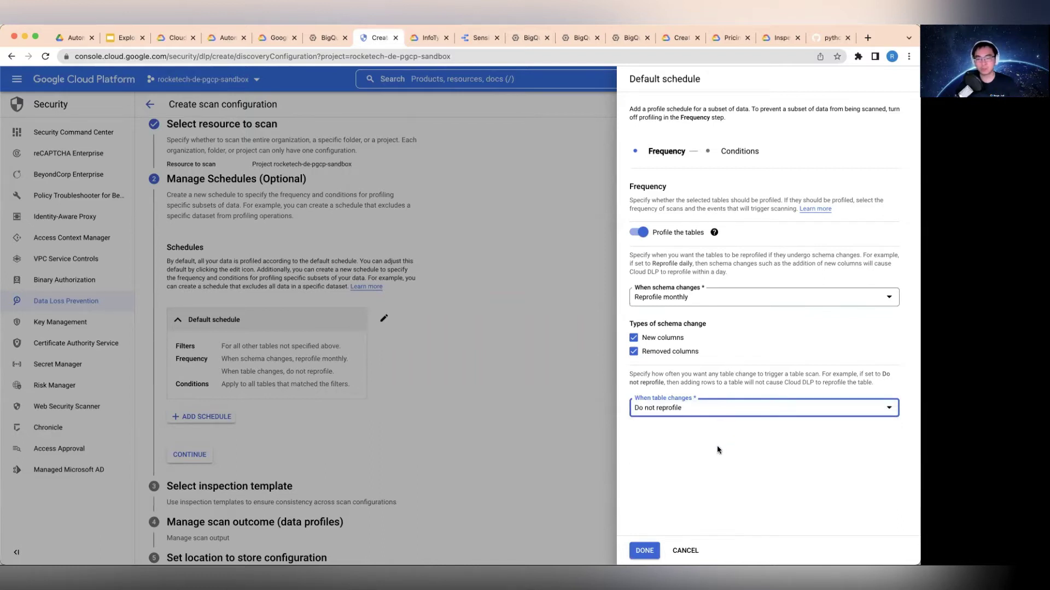
click(713, 460)
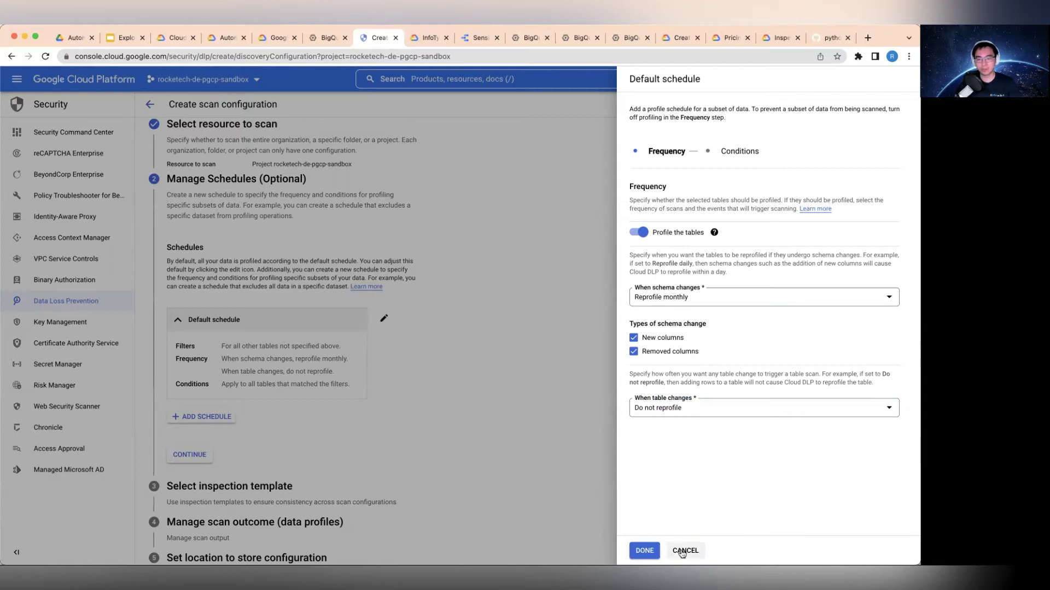
click(683, 552)
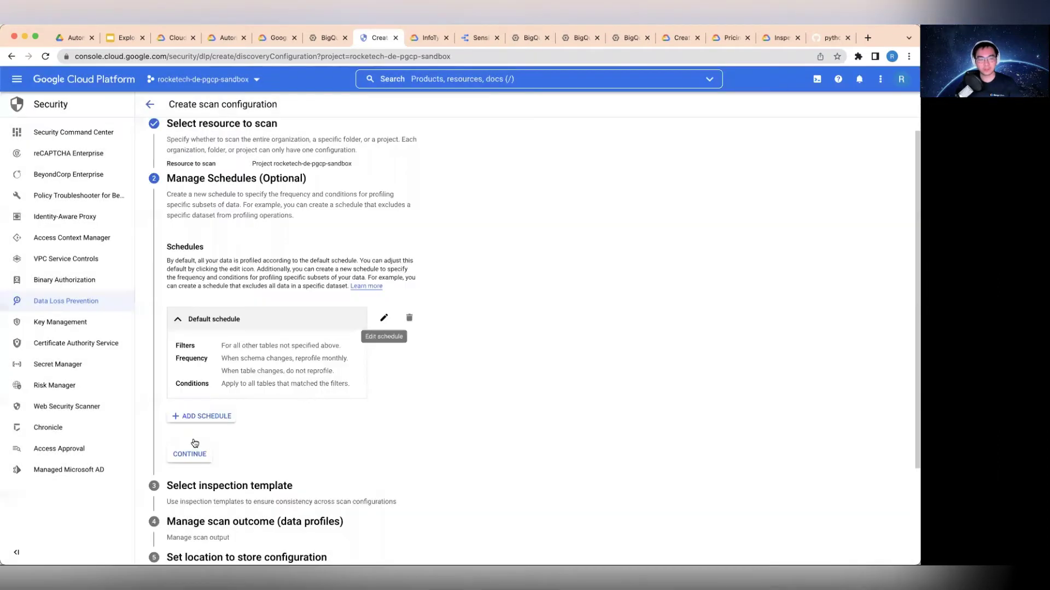
Step: Continue past the schedules to the inspection template section and open the management of its infoTypes
click(191, 453)
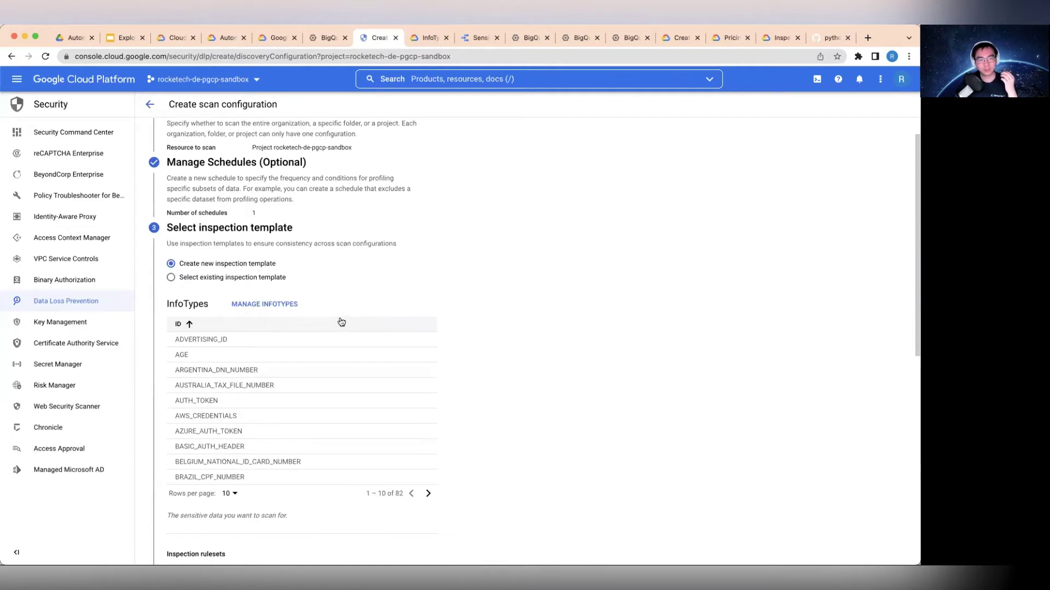
scroll(244, 360, up, 1)
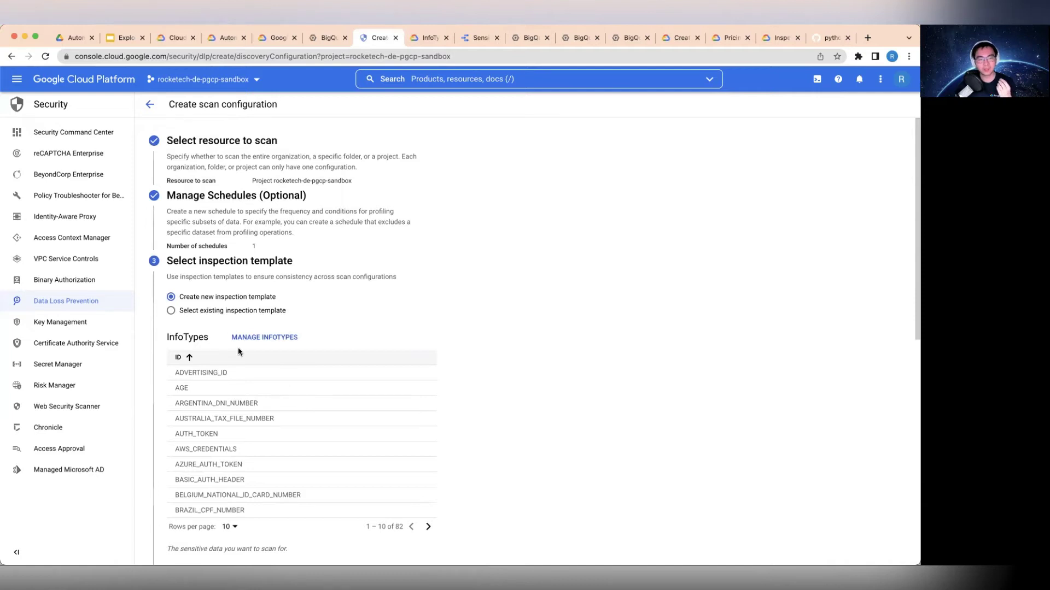
scroll(252, 367, down, 2)
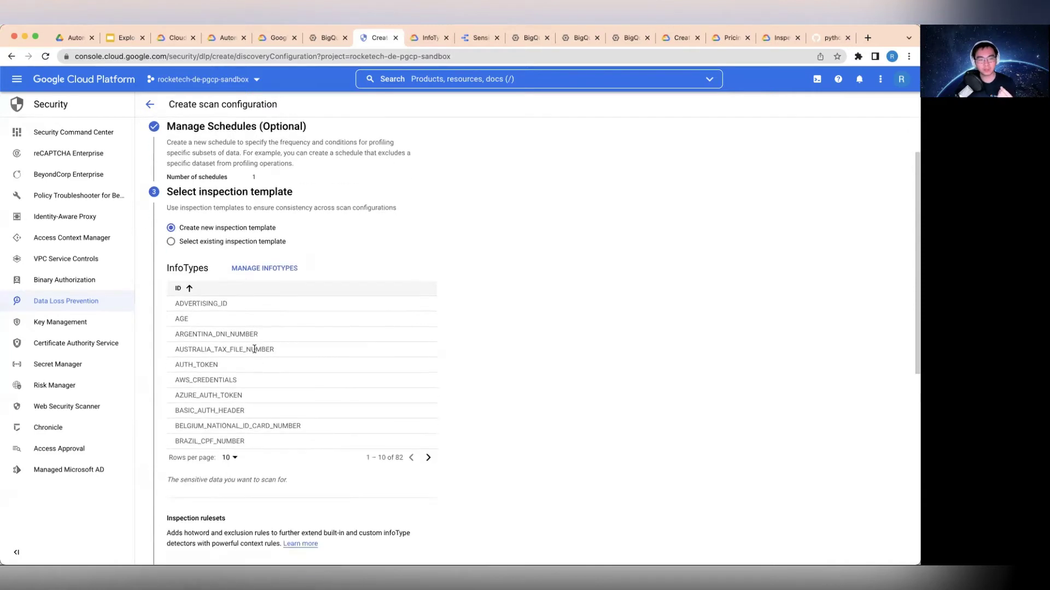
click(279, 272)
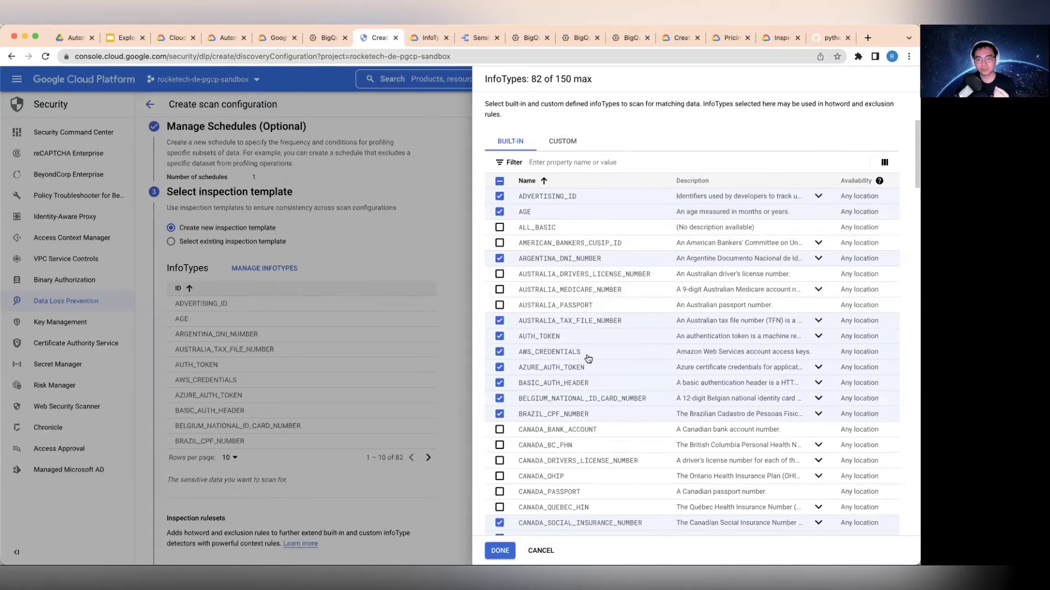
Step: Examine the list of built-in infoTypes, including how many are available, the selection maximum and which ones are preselected
scroll(571, 288, down, 2)
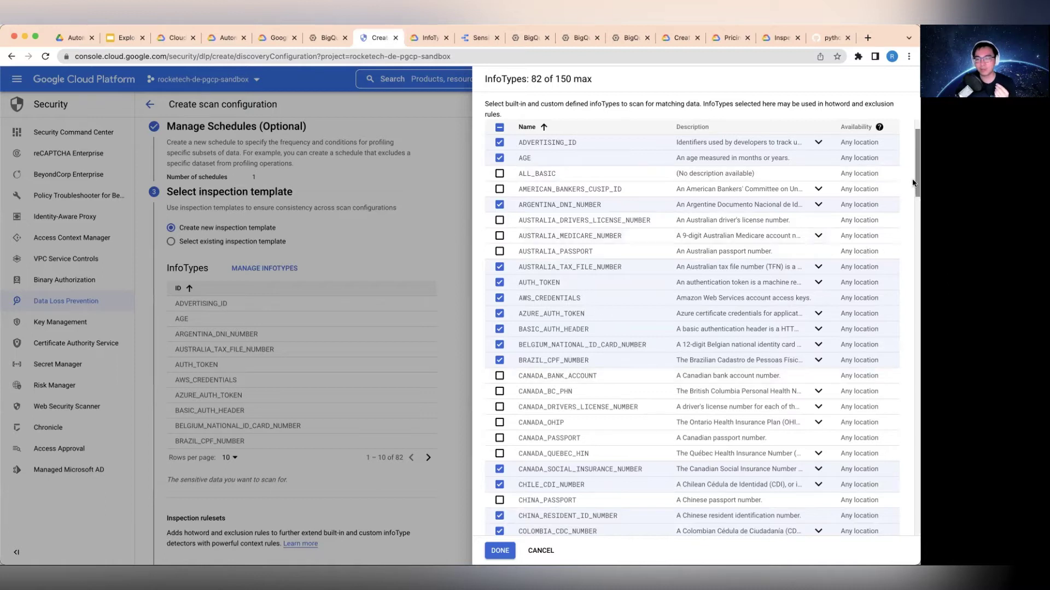
scroll(906, 515, down, 5)
scroll(906, 515, down, 10)
drag(846, 507, 831, 507)
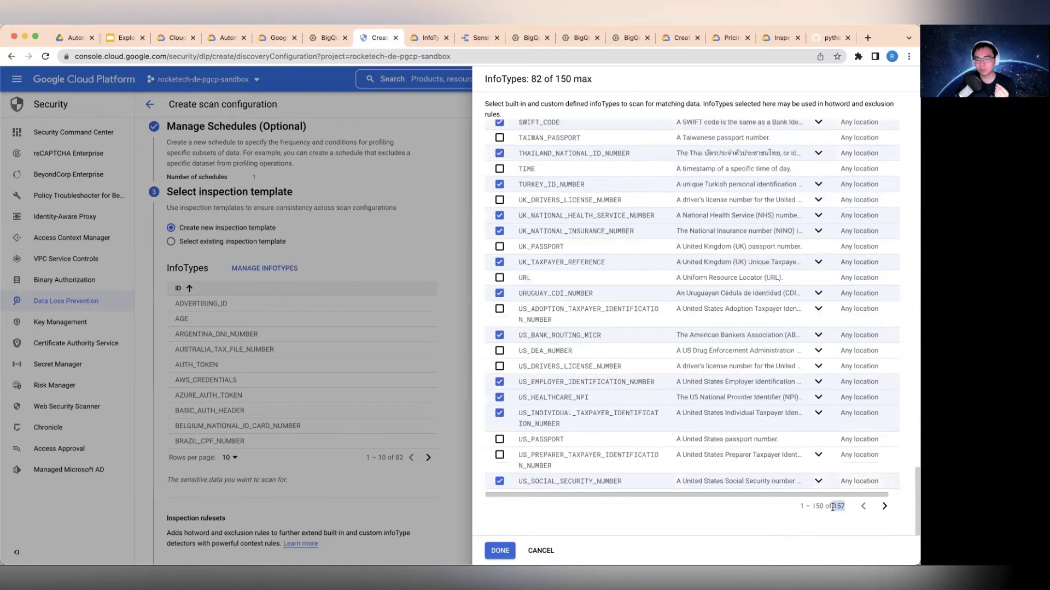
scroll(692, 328, up, 20)
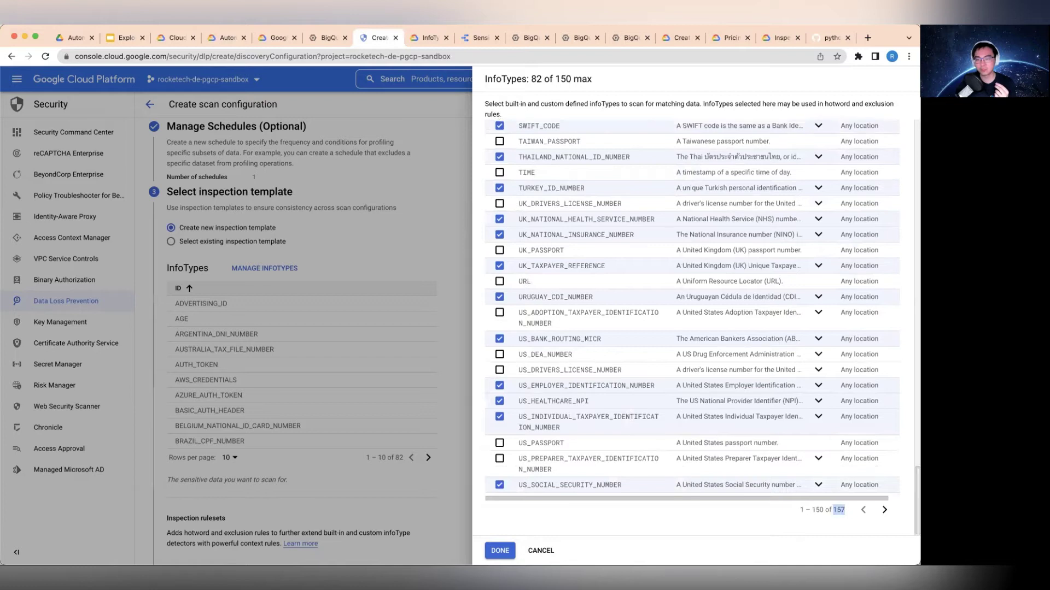
drag(553, 76, 573, 78)
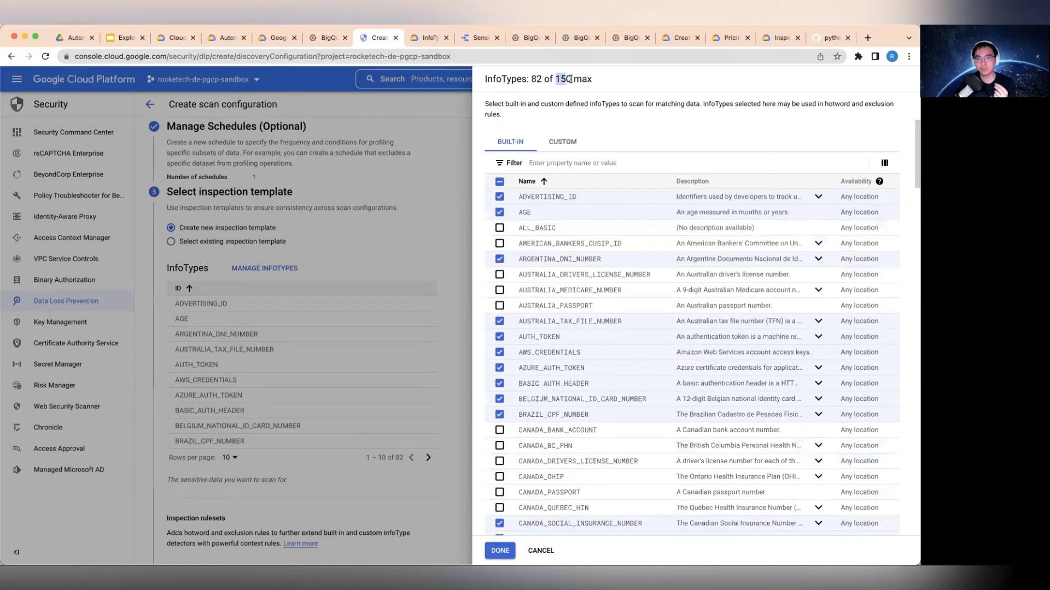
click(568, 78)
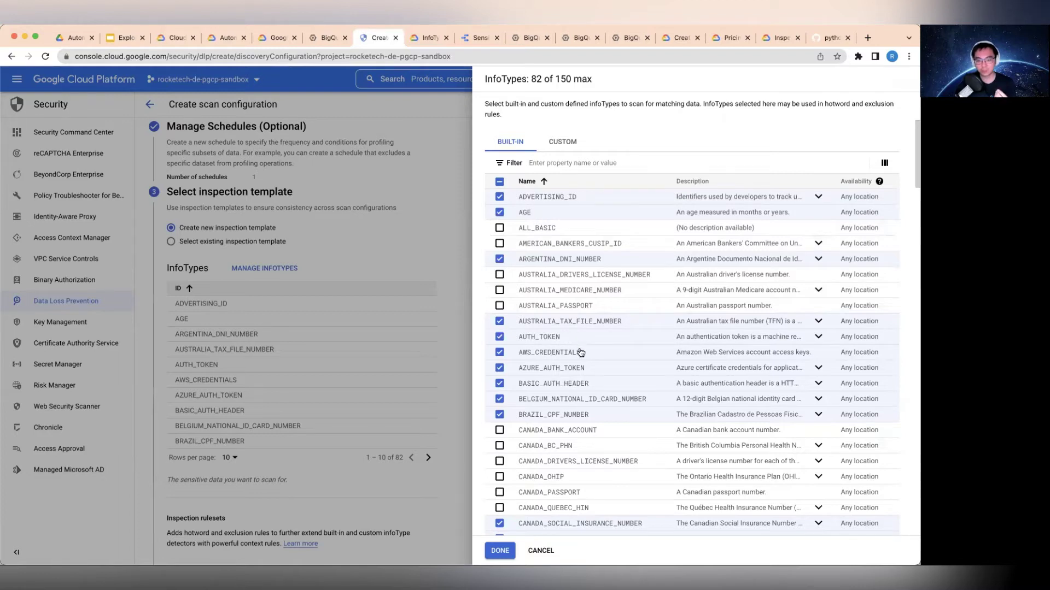
scroll(585, 356, down, 5)
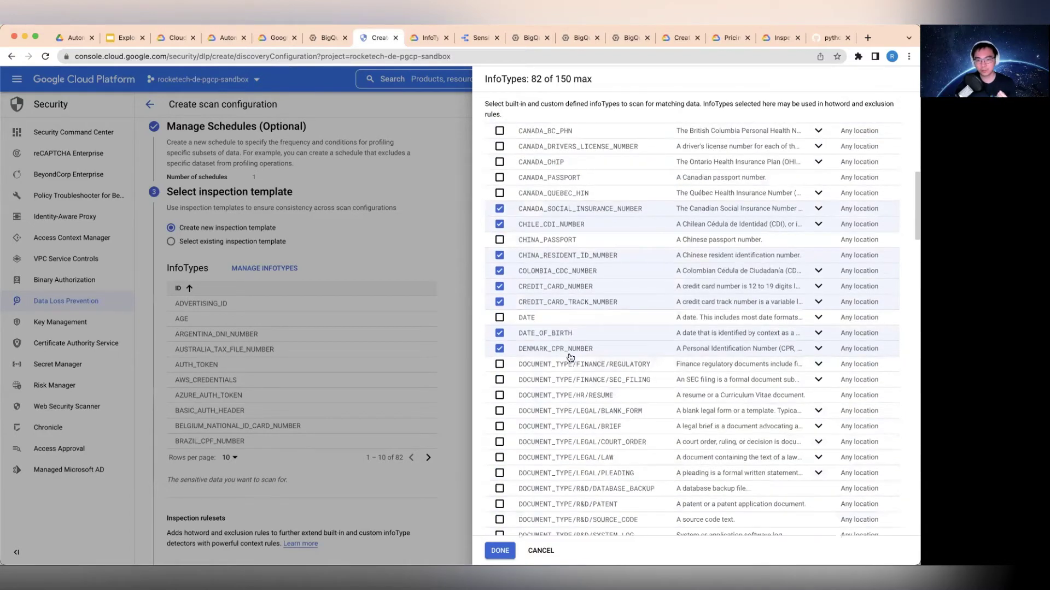
scroll(571, 358, up, 2)
scroll(566, 424, down, 1)
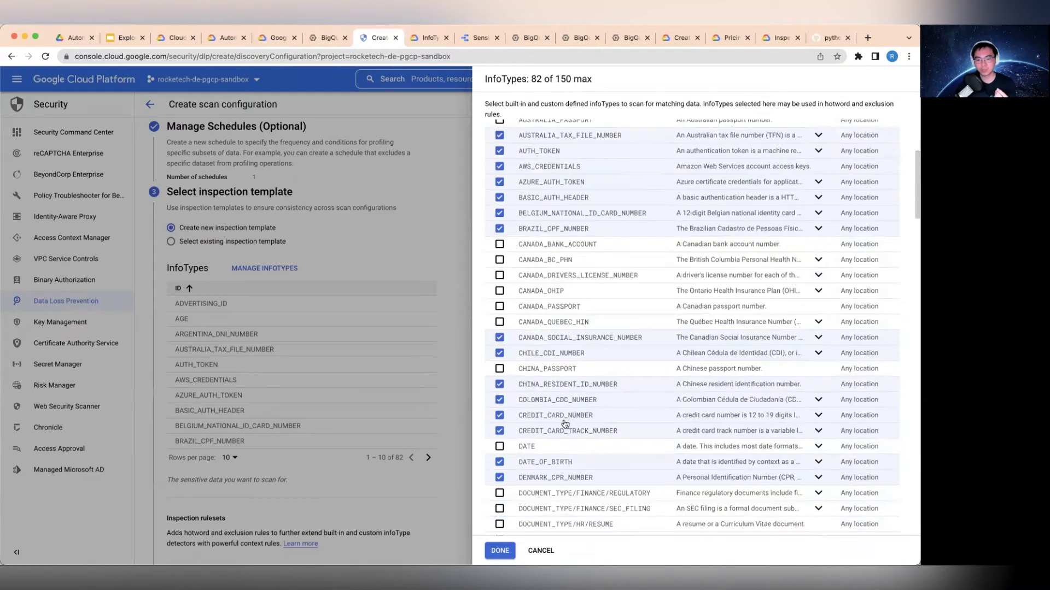
scroll(569, 405, up, 1)
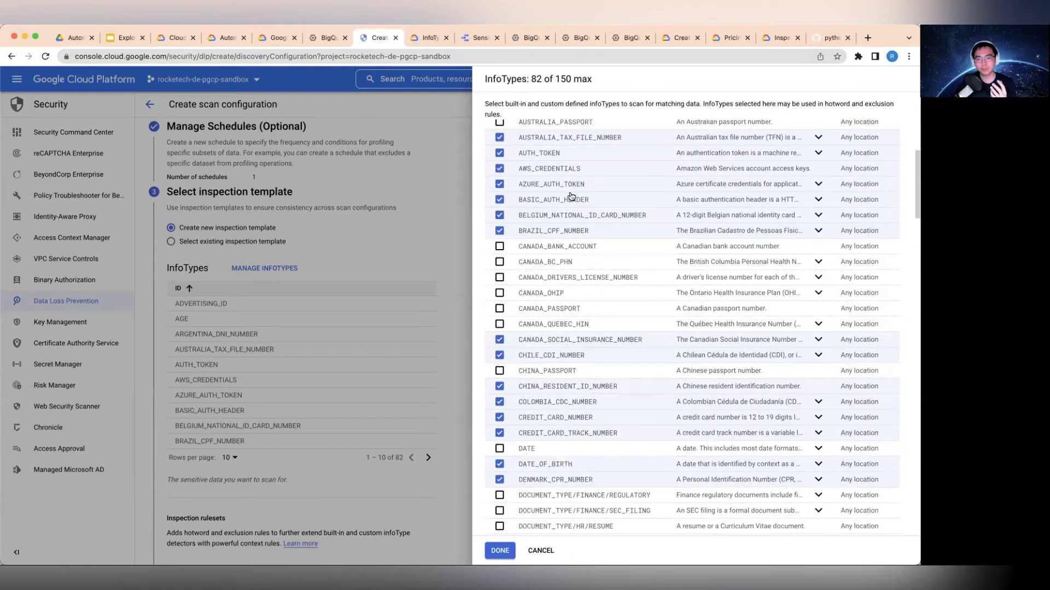
Step: Consult the InfoType detector reference documentation and return to the built-in infoTypes list of the scan configuration
click(421, 43)
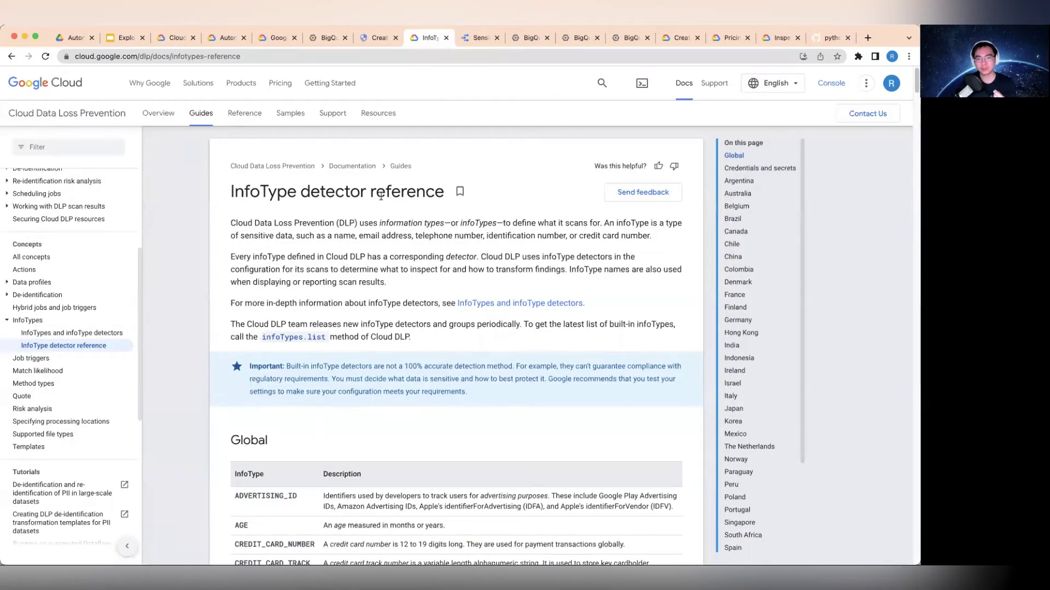
scroll(689, 262, down, 4)
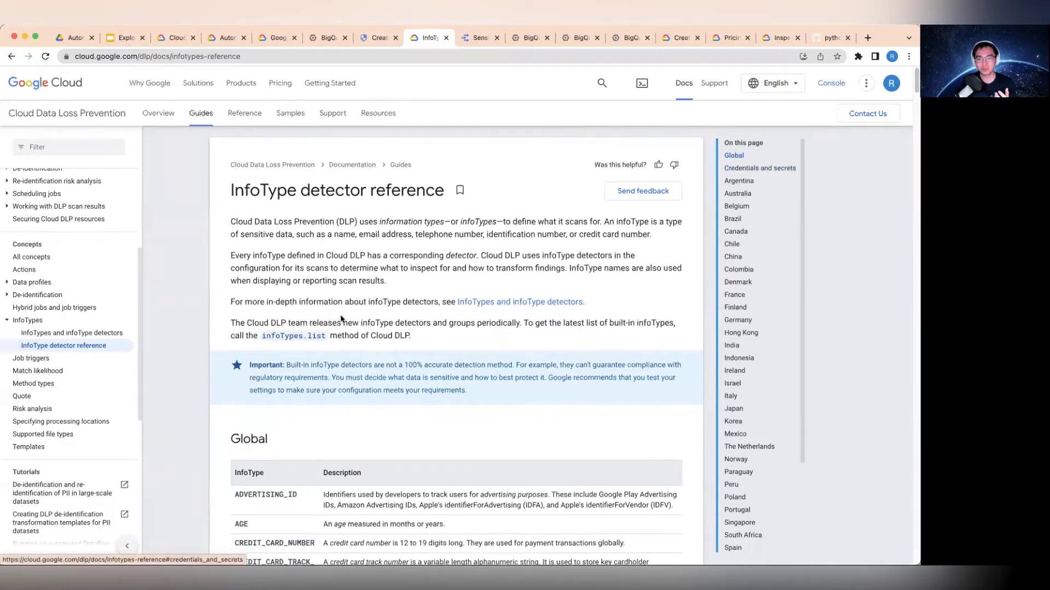
scroll(671, 320, down, 2)
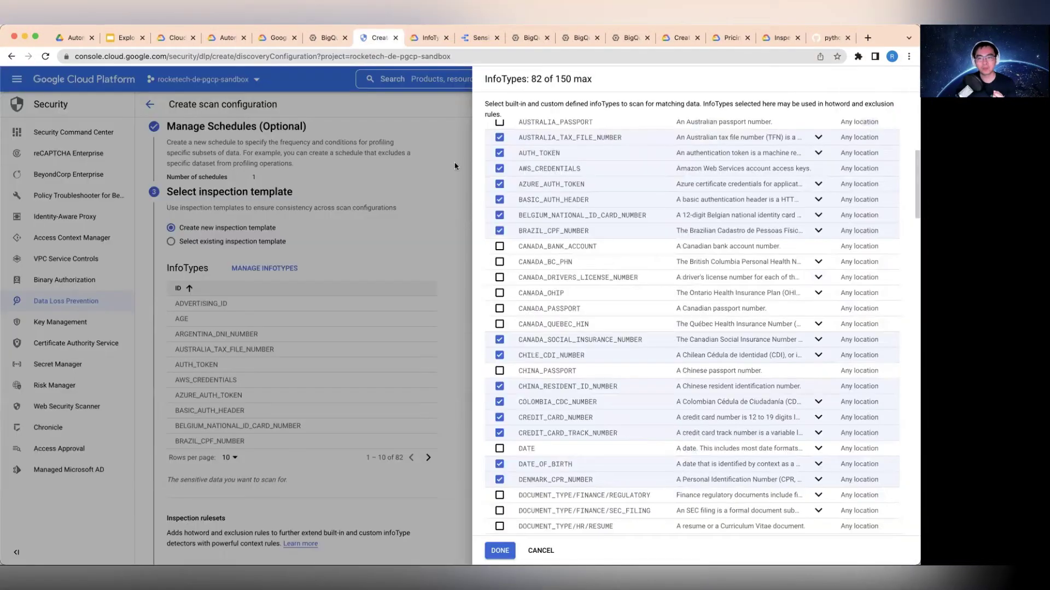
click(365, 42)
scroll(577, 247, up, 4)
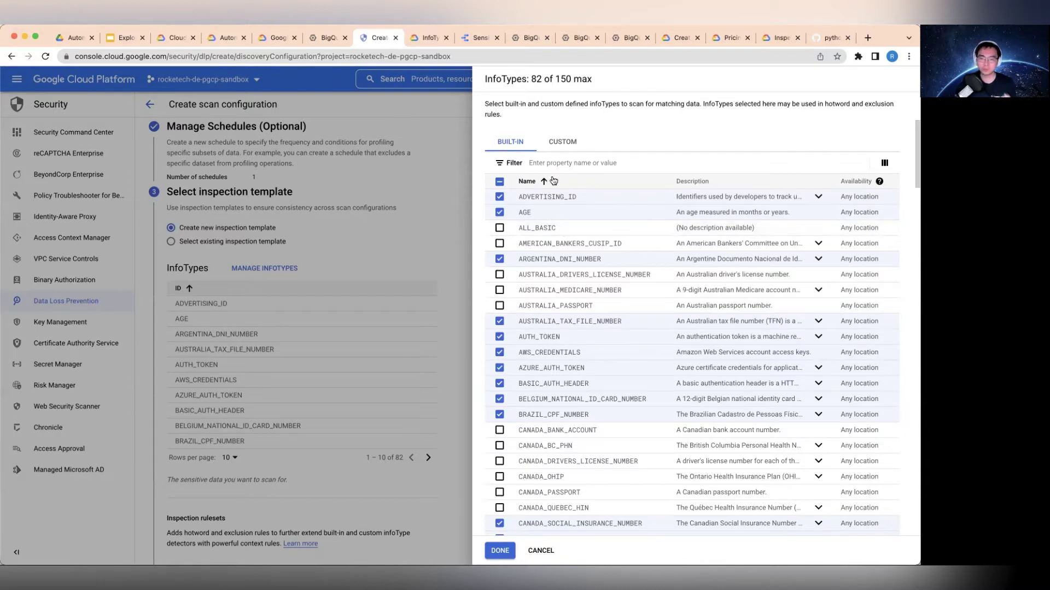
Step: Review the types offered for a new custom infoType and cancel without adding one
click(567, 148)
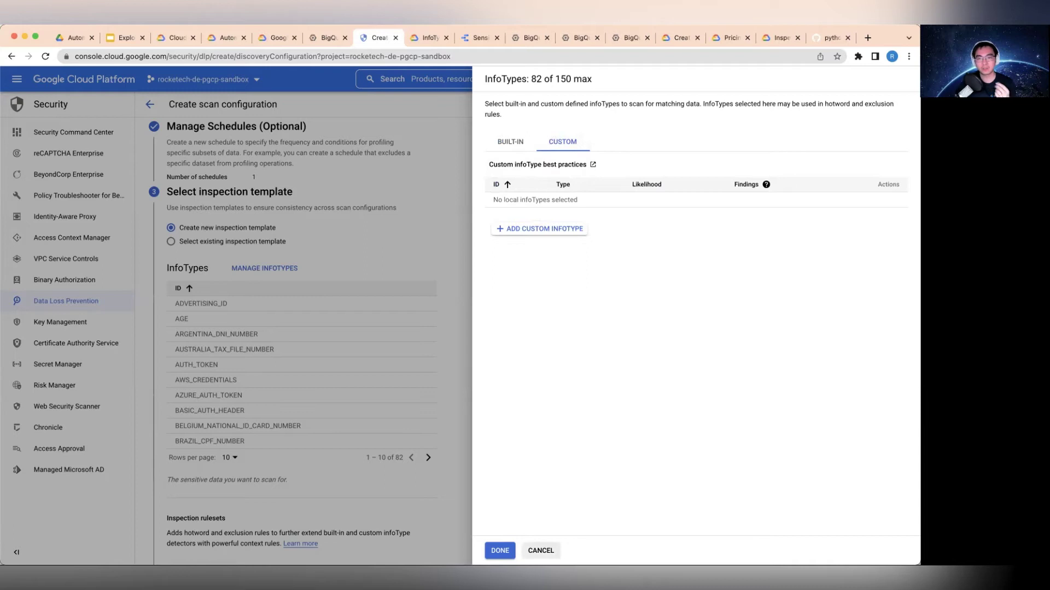
click(554, 229)
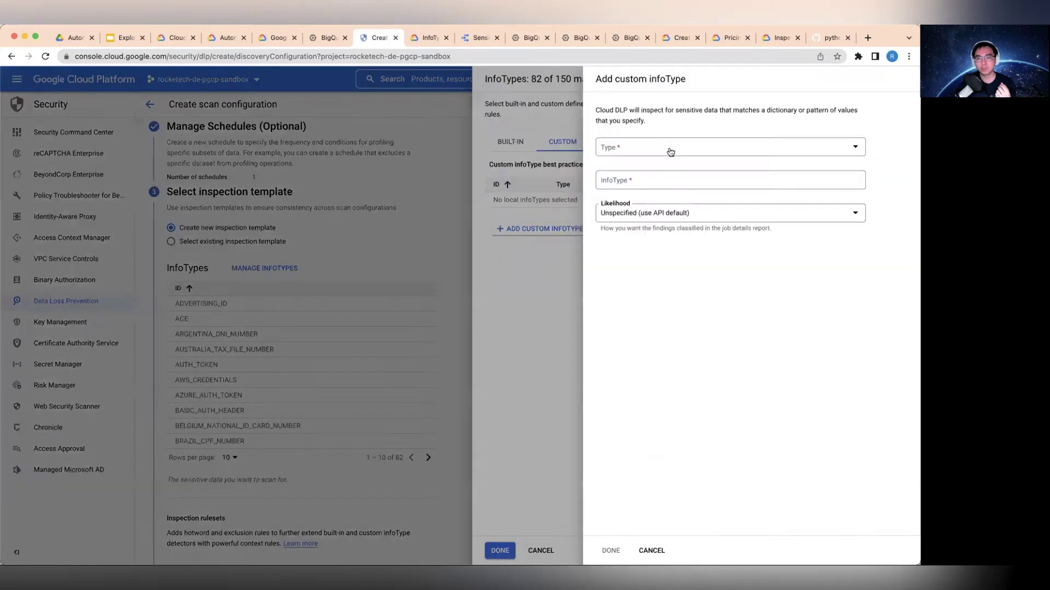
click(671, 152)
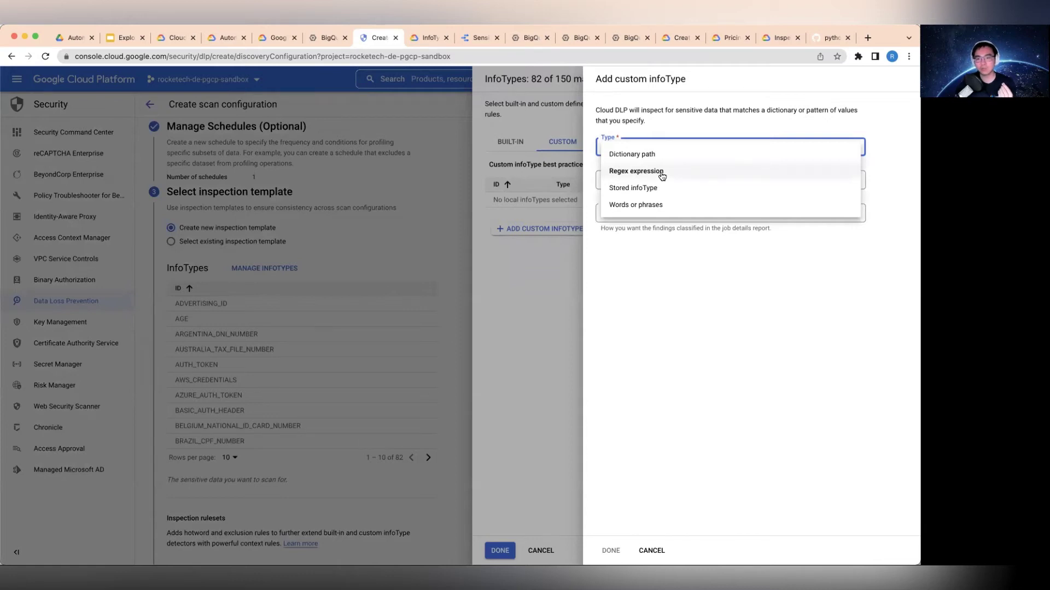
click(650, 551)
click(650, 551)
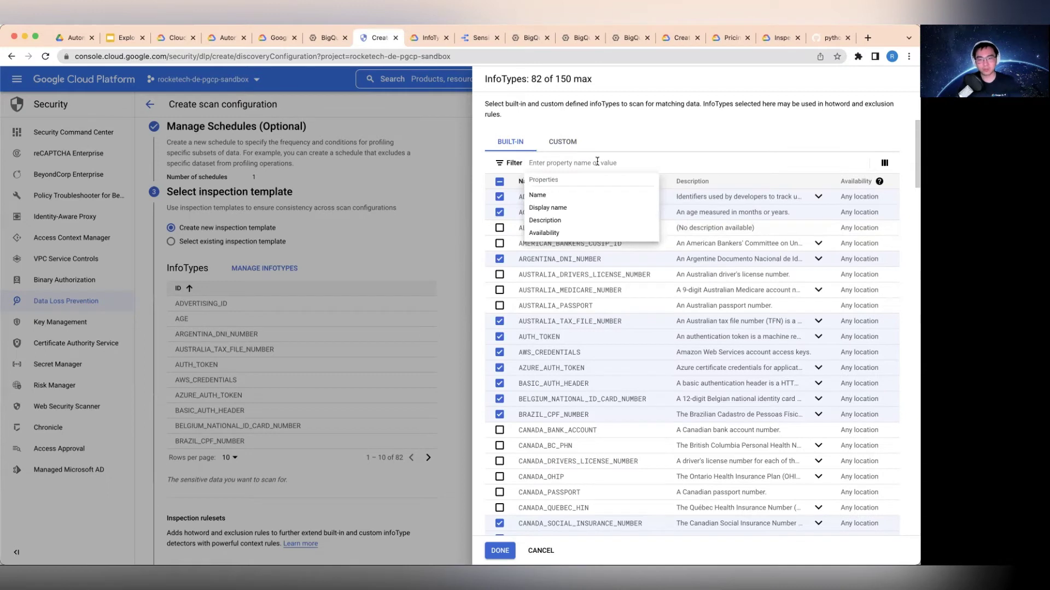
Step: Filter the built-in infoTypes by "postcode" and clear the filter again
text(postcode)
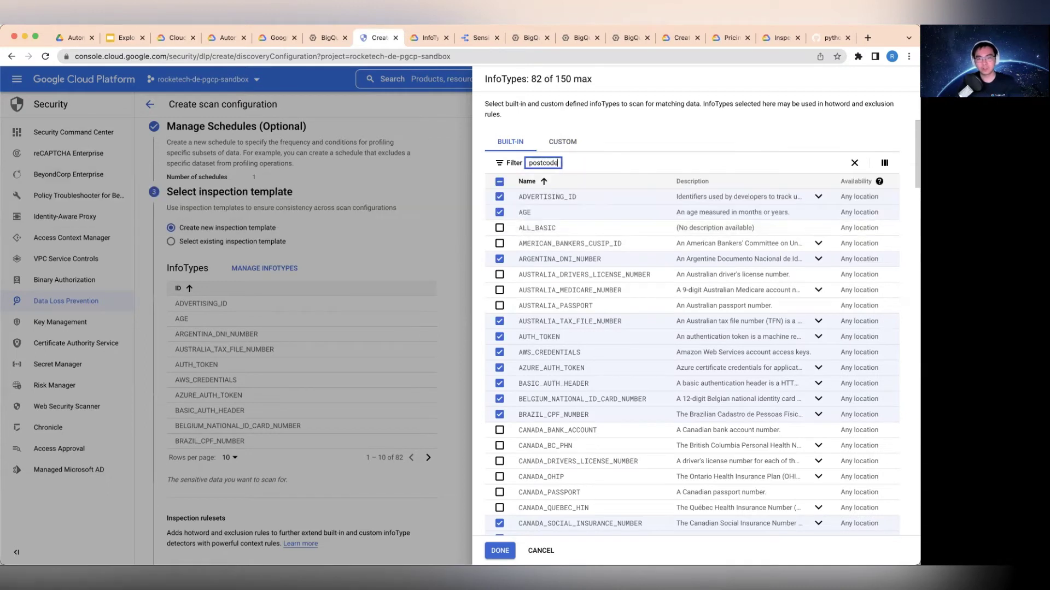
key(Return)
click(600, 131)
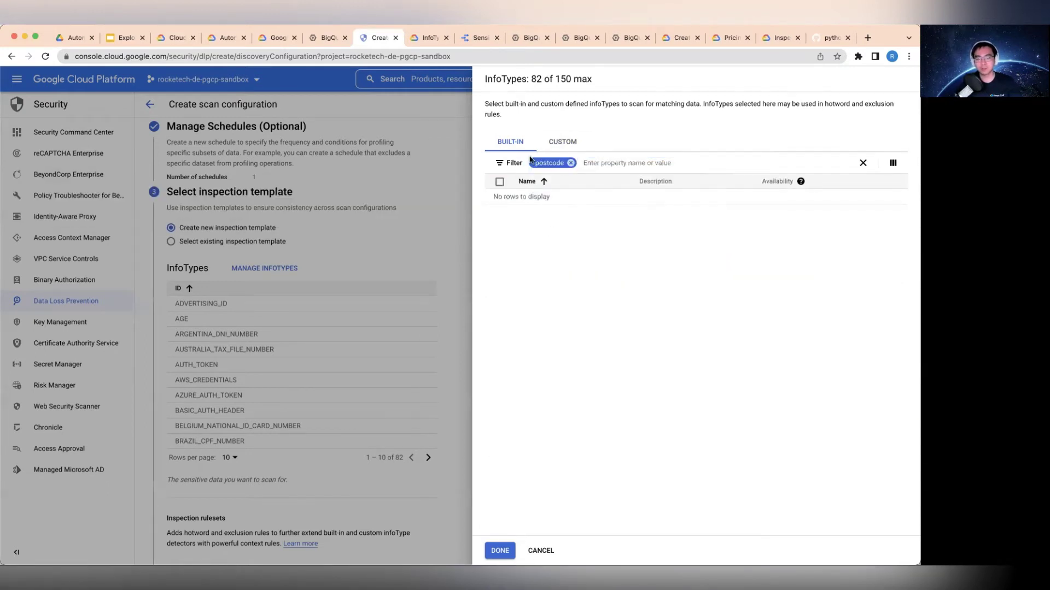
click(570, 166)
click(570, 164)
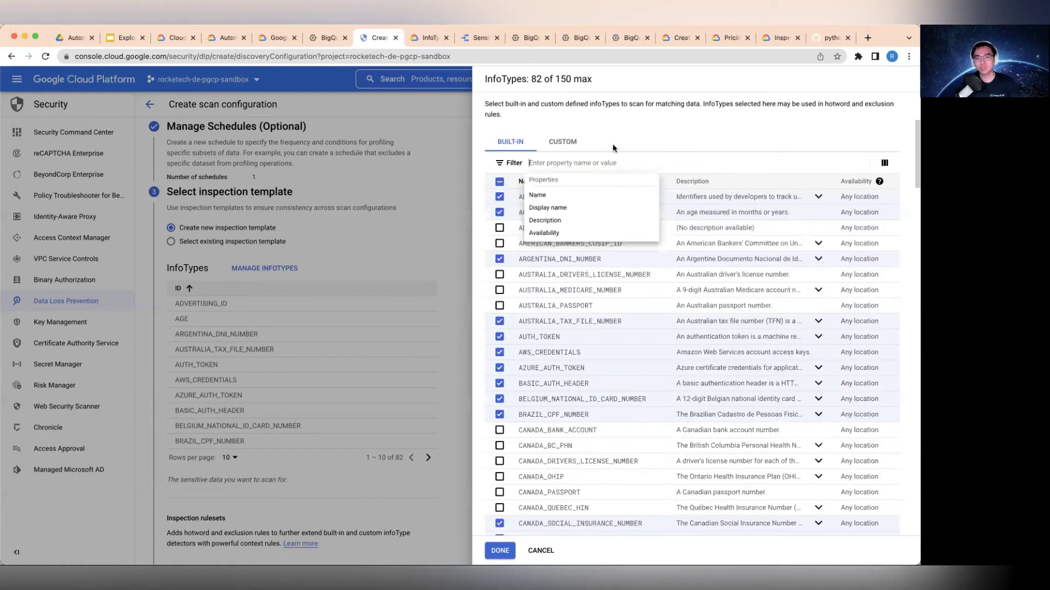
Step: Start a new custom infoType of the Regex expression type and name it postcode
click(562, 145)
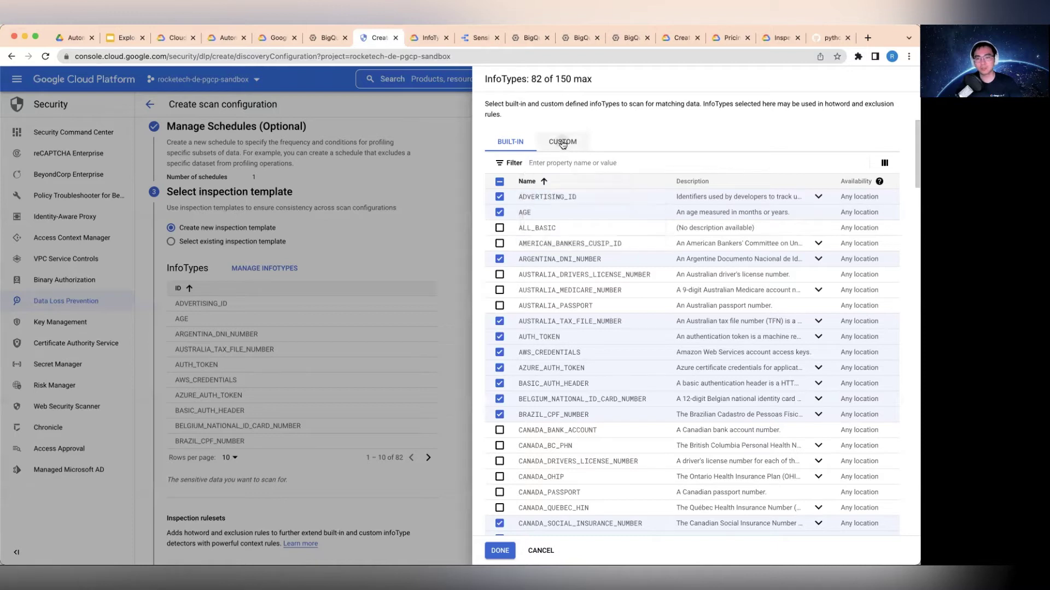
click(557, 228)
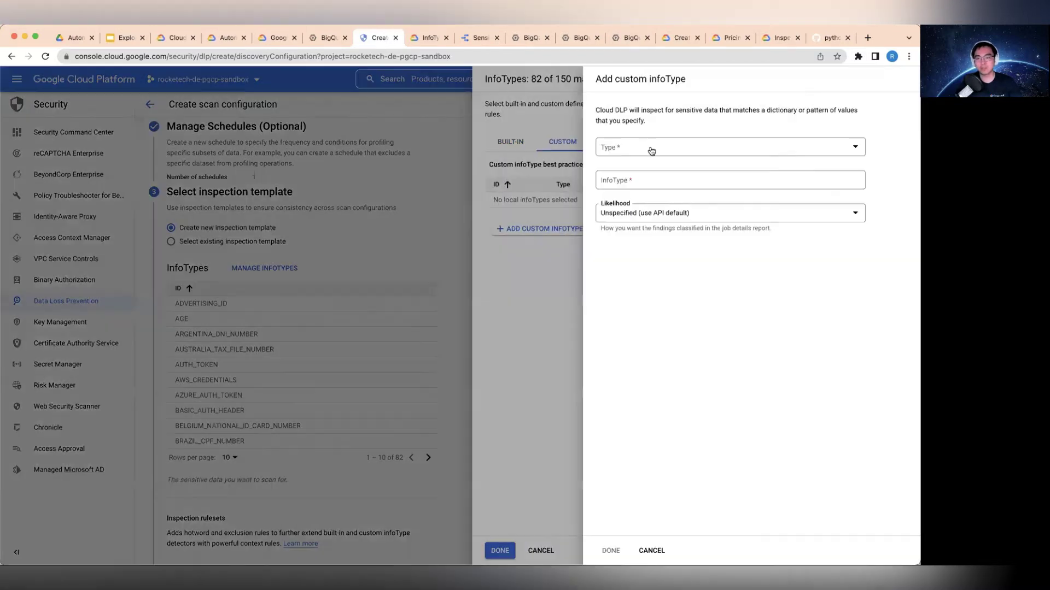
click(674, 144)
click(664, 173)
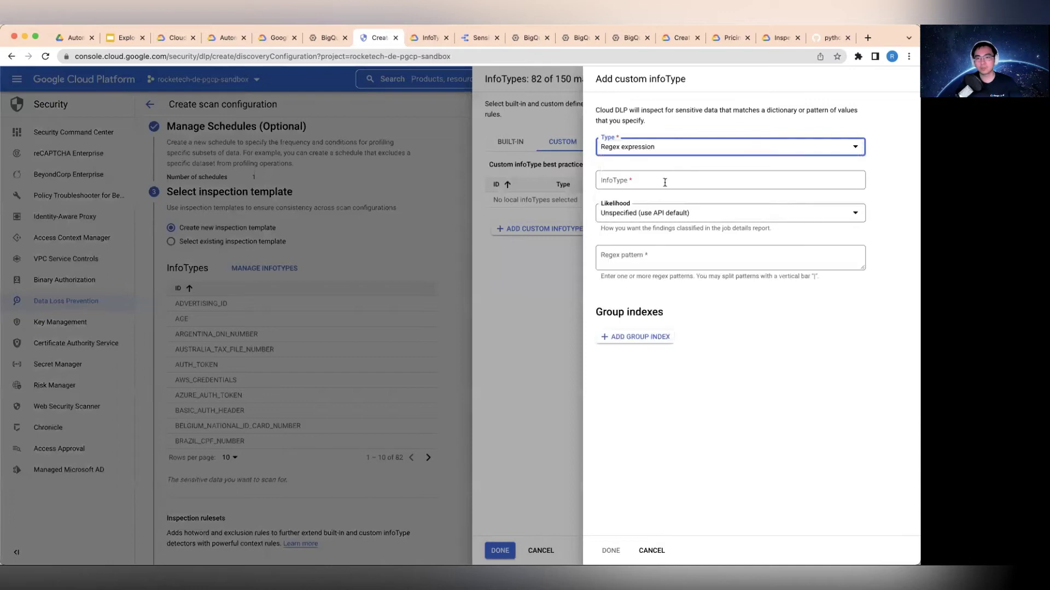
click(671, 180)
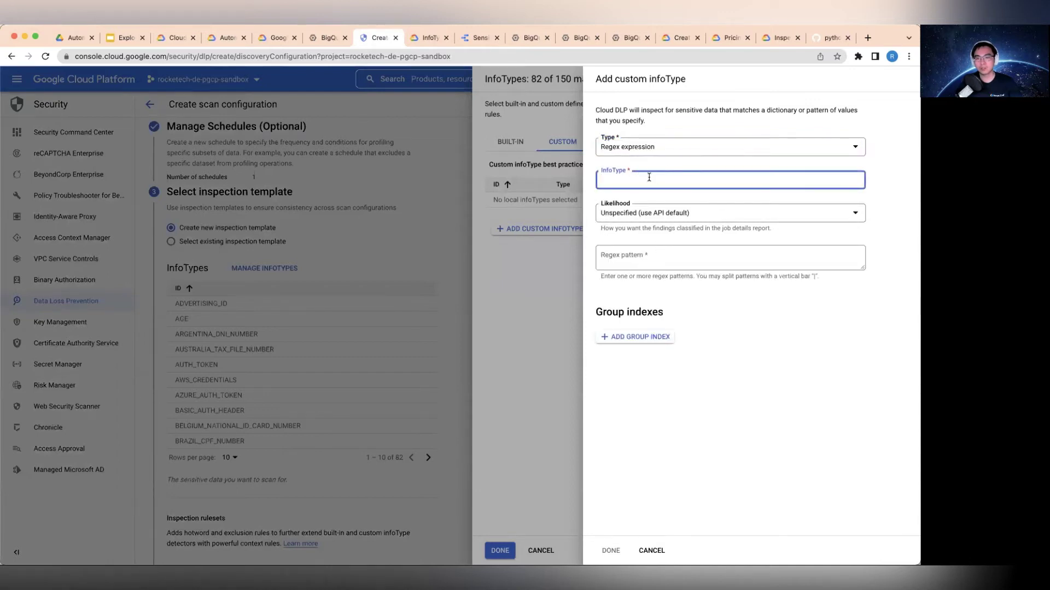
text(postcode)
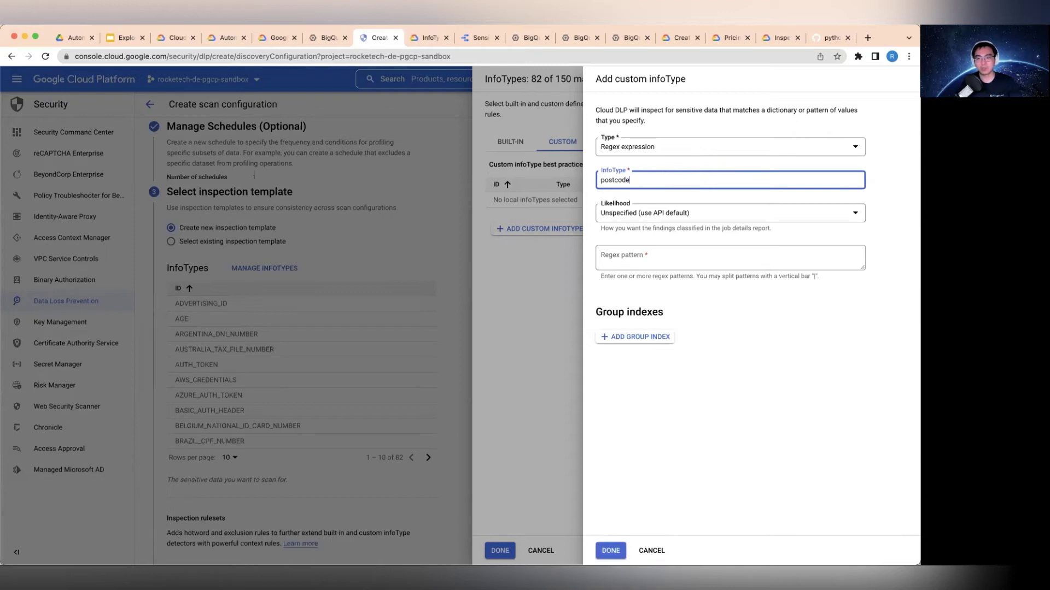
Step: Set the custom infoType's likelihood to Very likely, and discard it together with the infoTypes selection, leaving the regex pattern empty
click(647, 213)
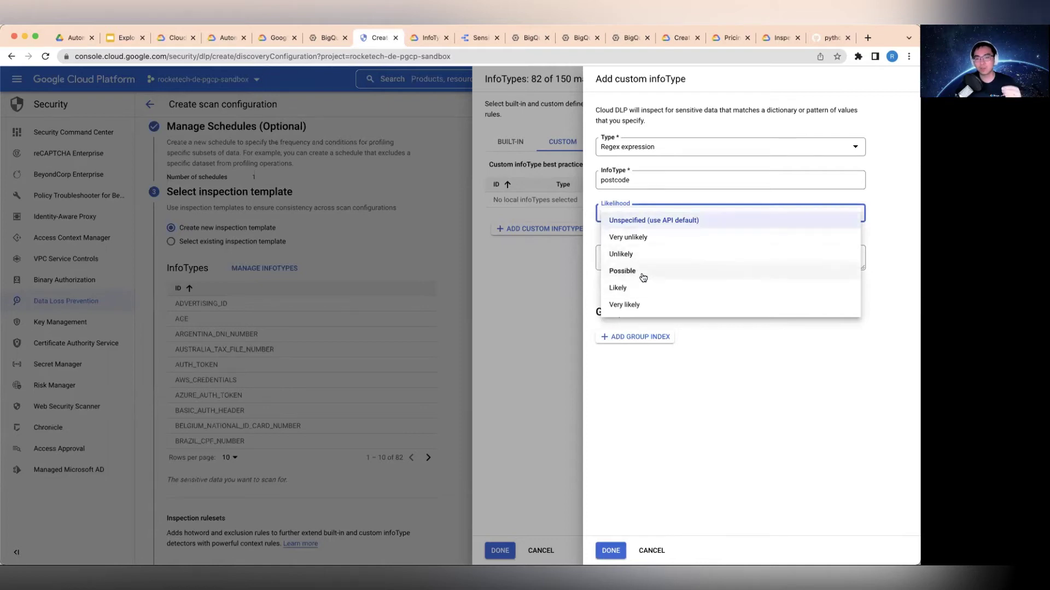
click(636, 309)
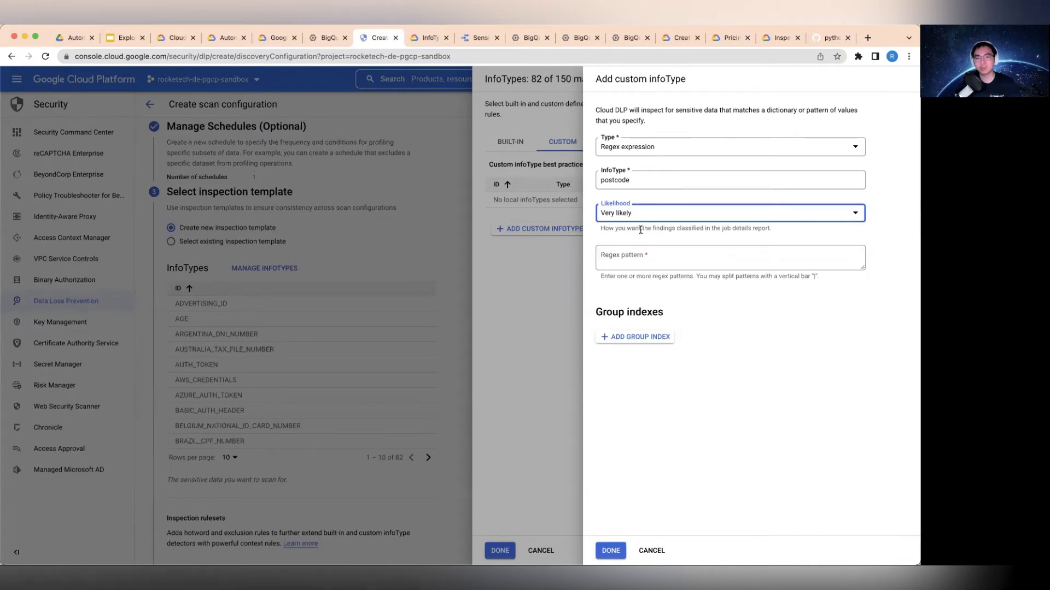
click(646, 260)
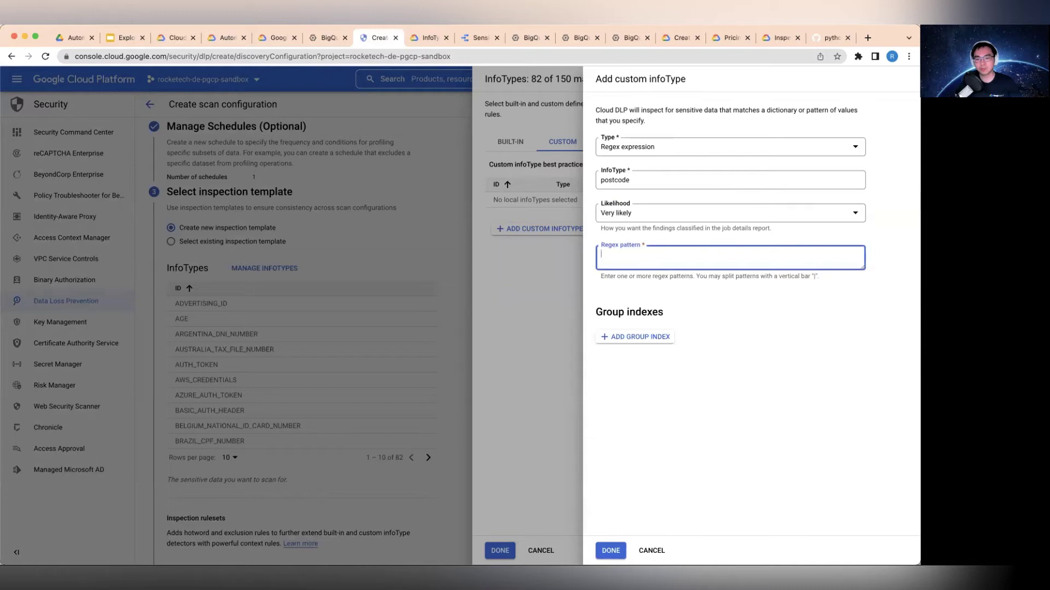
click(652, 551)
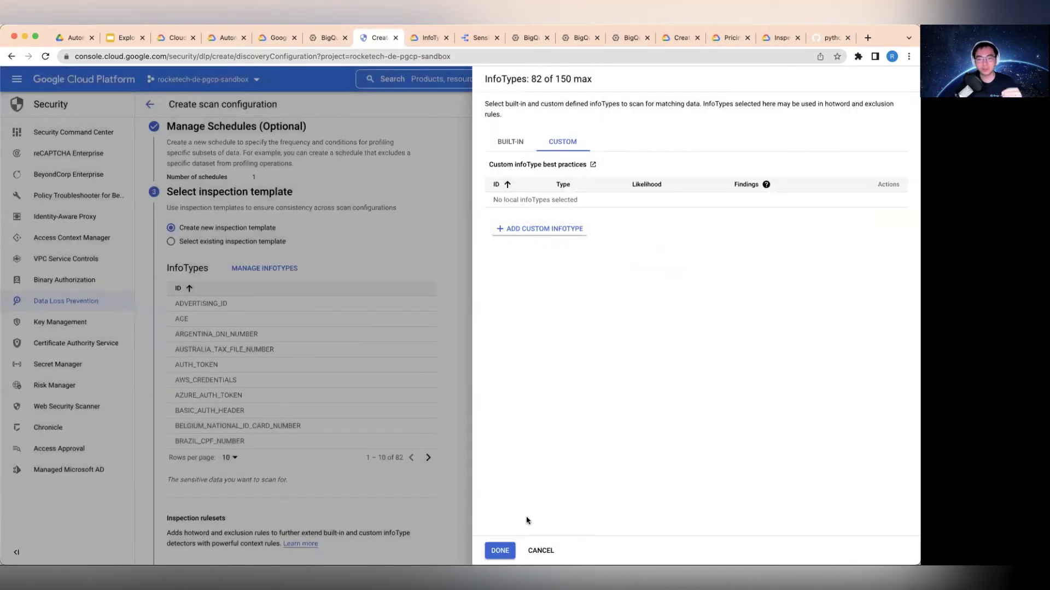
click(541, 551)
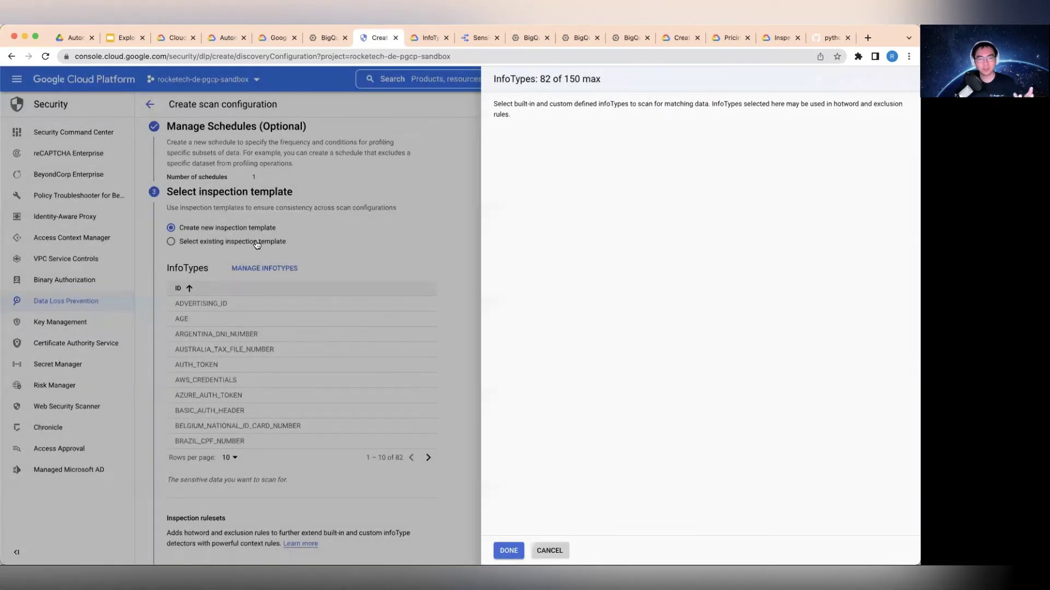
Step: Reopen the form for adding a custom infoType from the inspection template and bring up its type choices
scroll(219, 283, down, 1)
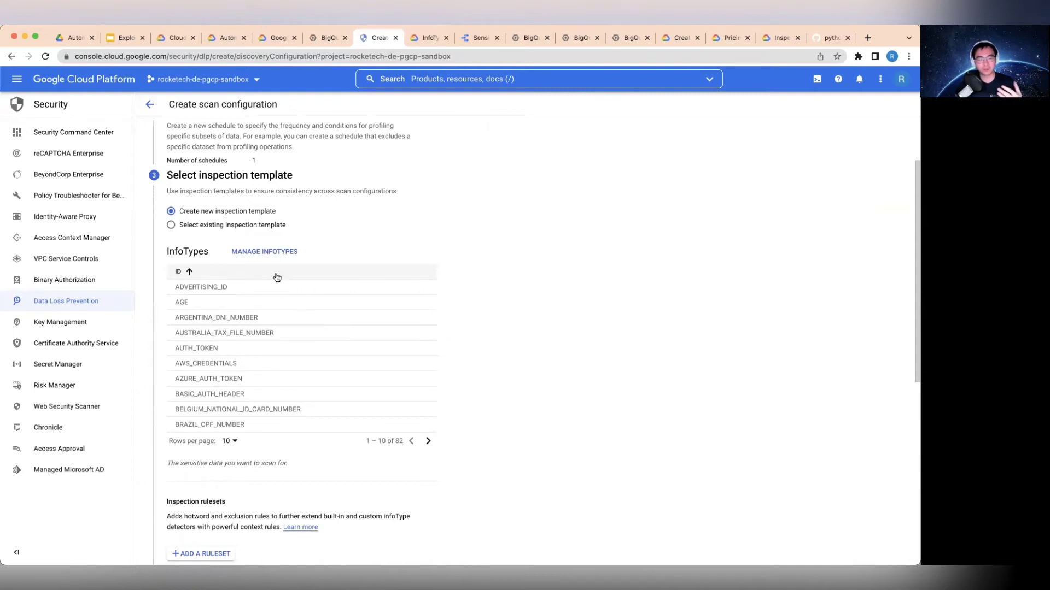
click(264, 252)
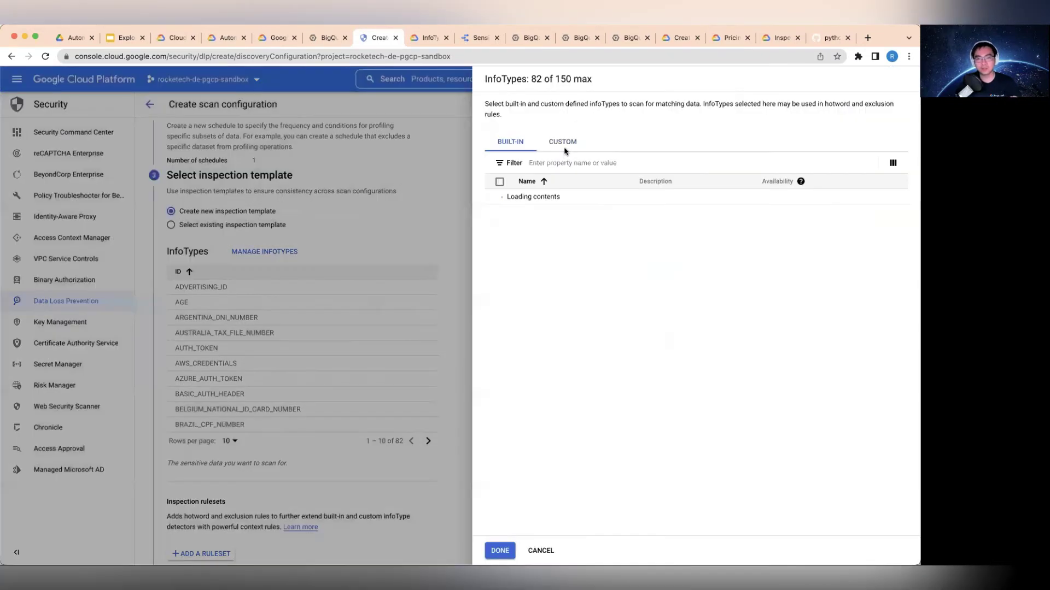
click(569, 146)
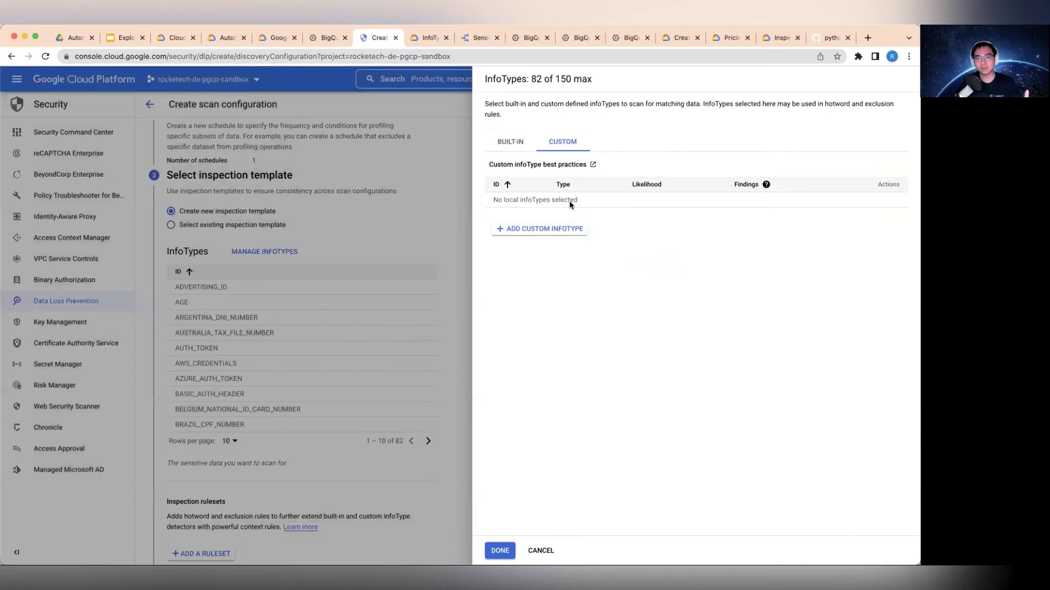
click(534, 230)
click(676, 146)
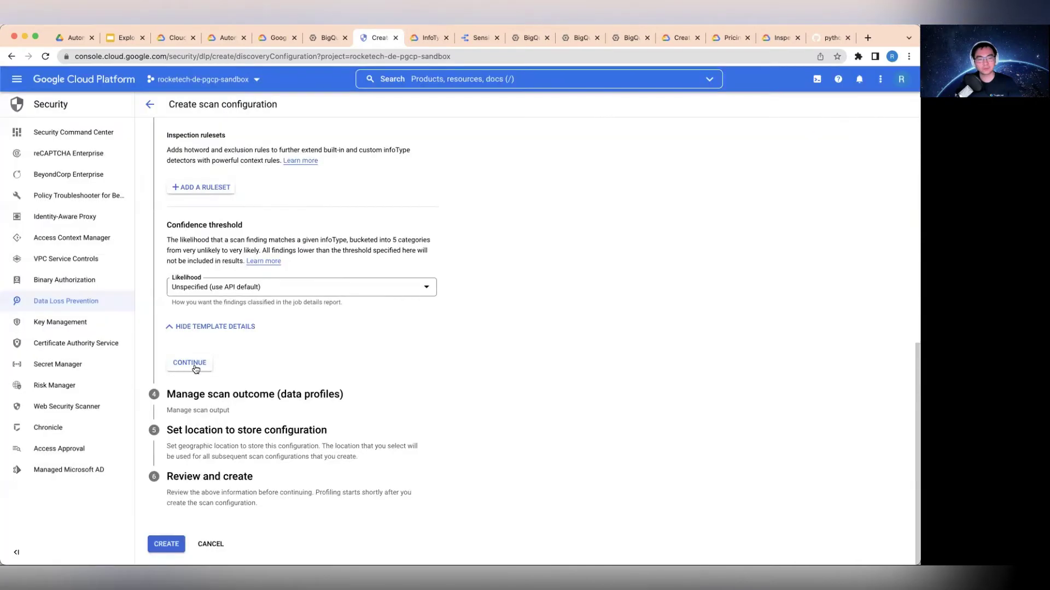
Step: Preview the scan outcome options by switching Save data profile copies to BigQuery on and off, and cancel the new scan configuration
click(190, 363)
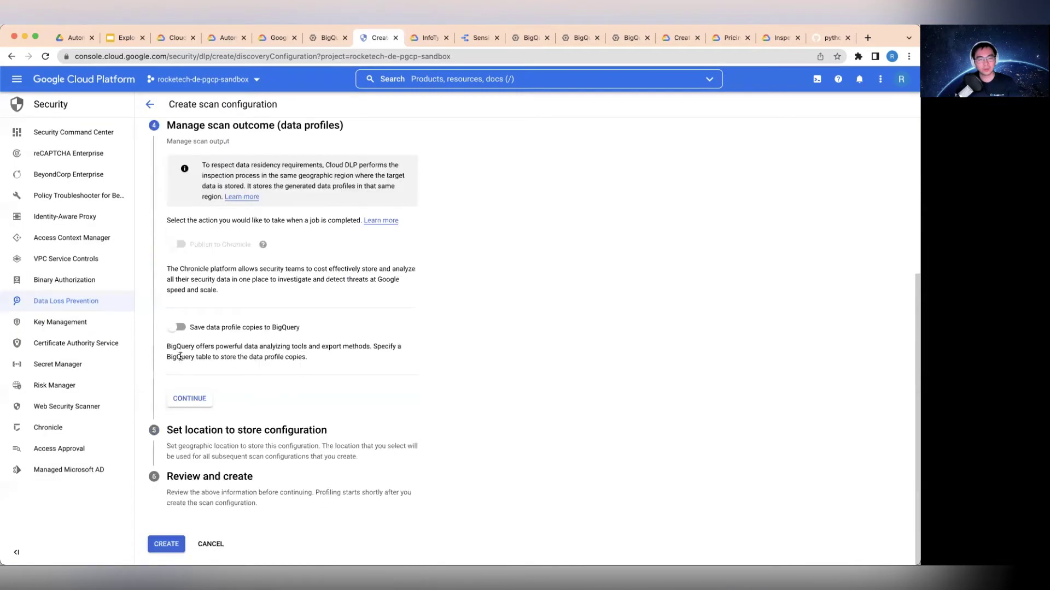
scroll(273, 353, up, 1)
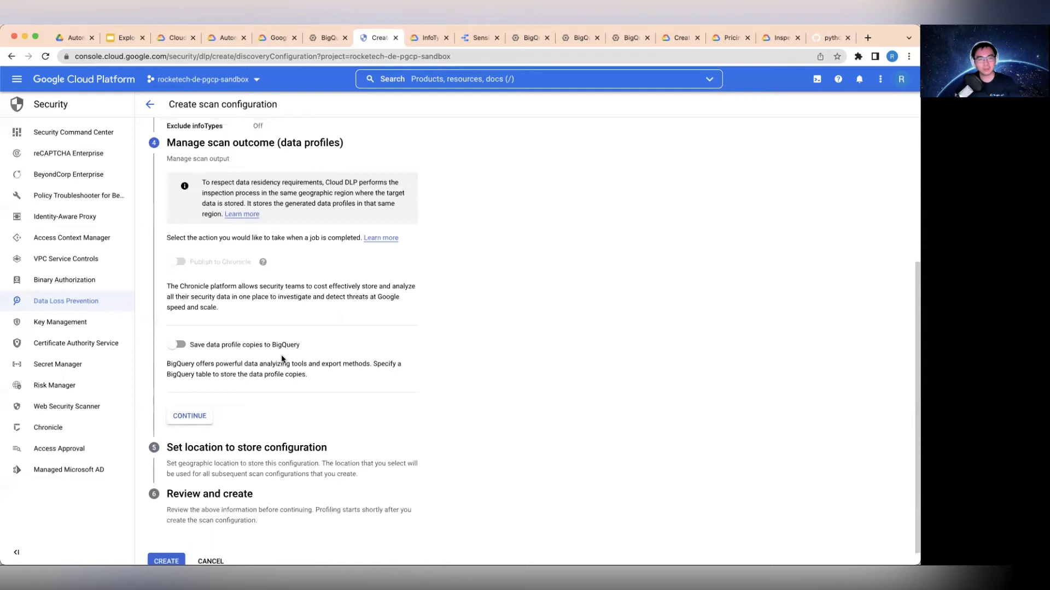
scroll(245, 364, up, 1)
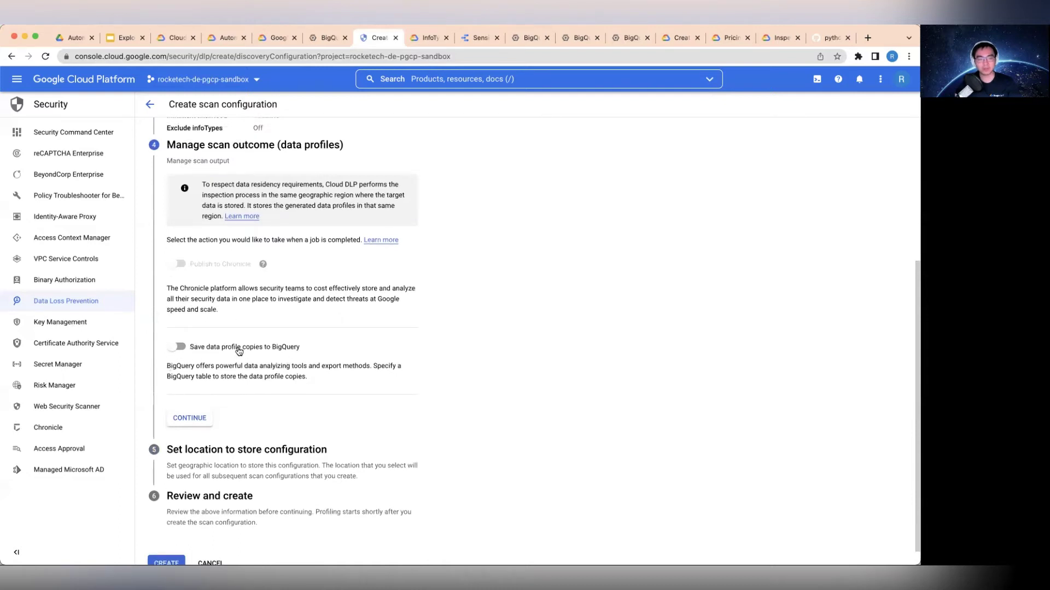
drag(350, 365, 149, 370)
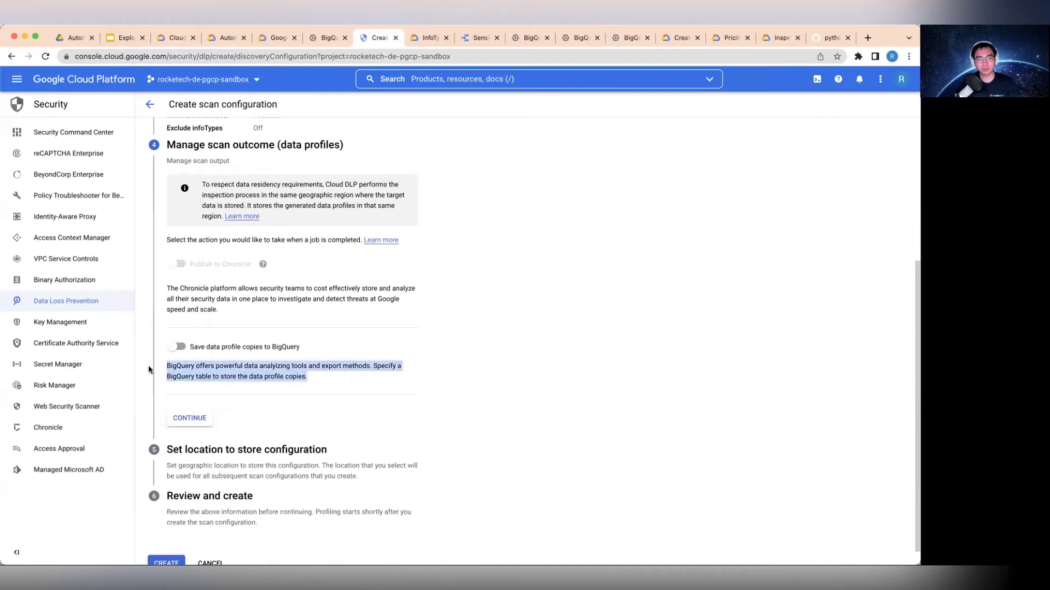
click(176, 347)
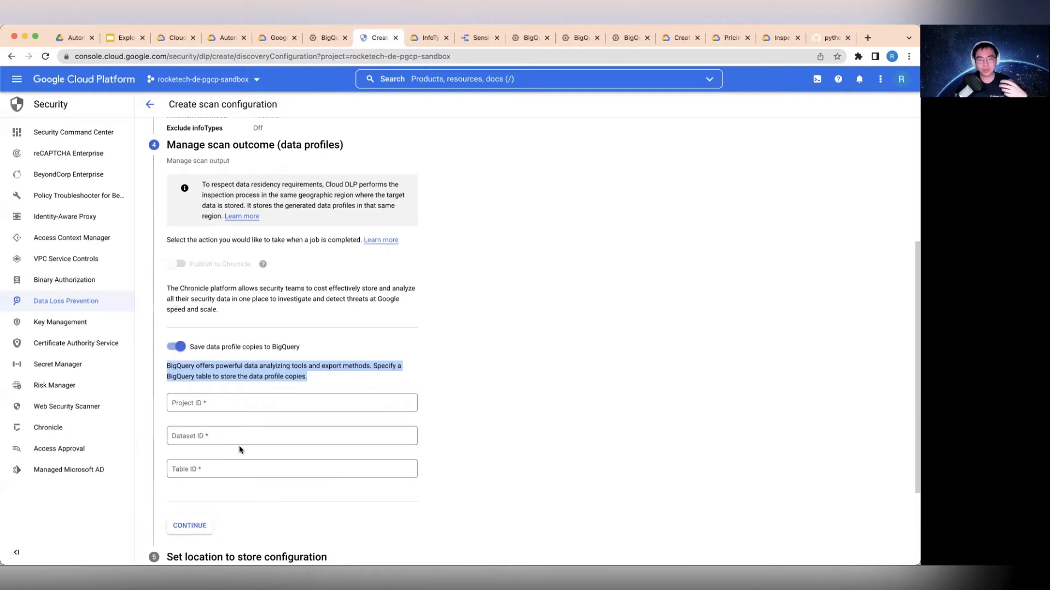
click(176, 347)
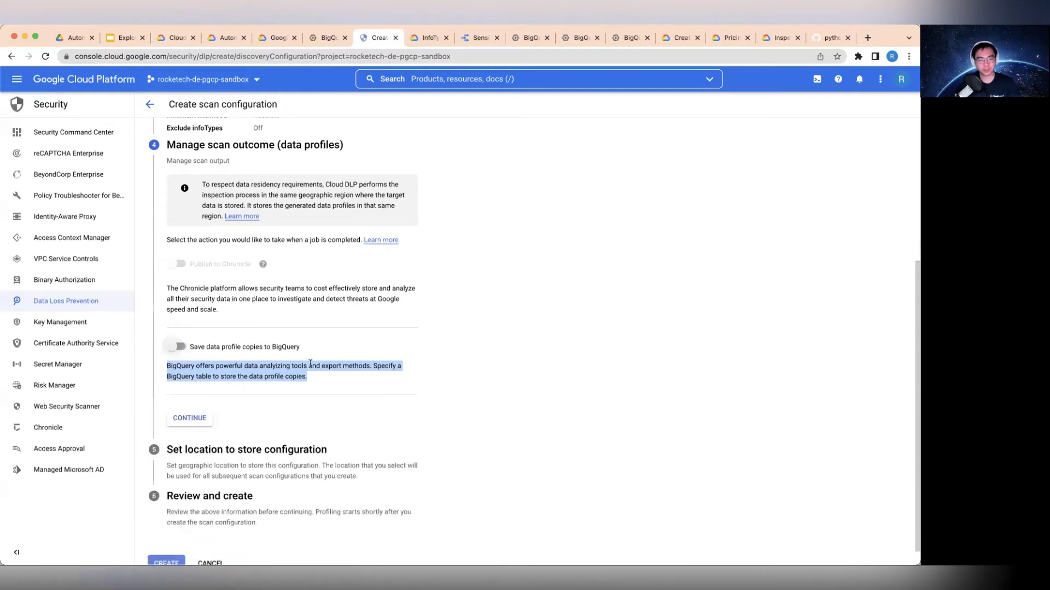
scroll(257, 459, down, 1)
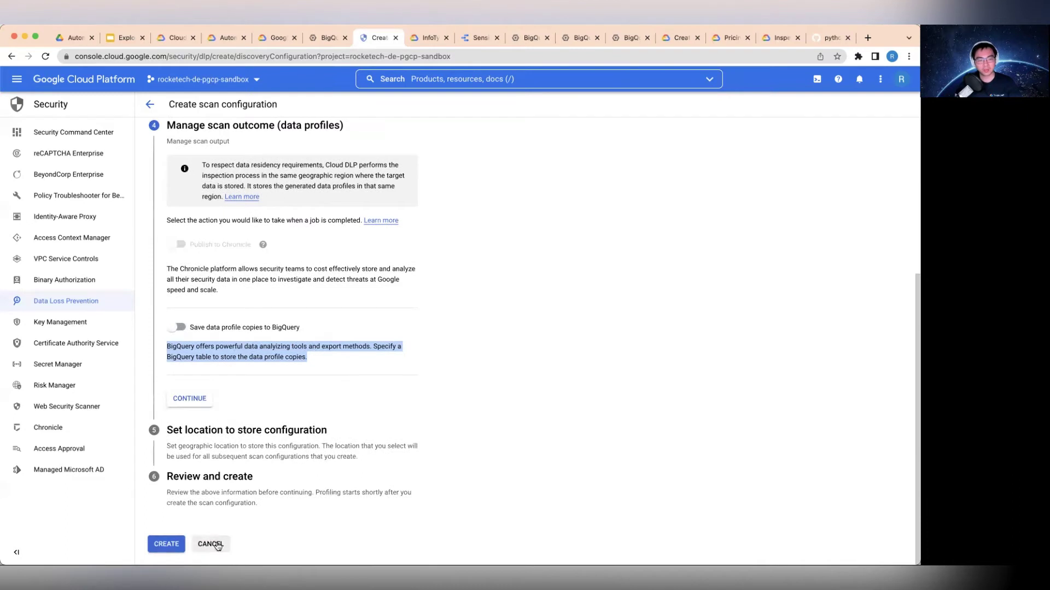
click(211, 544)
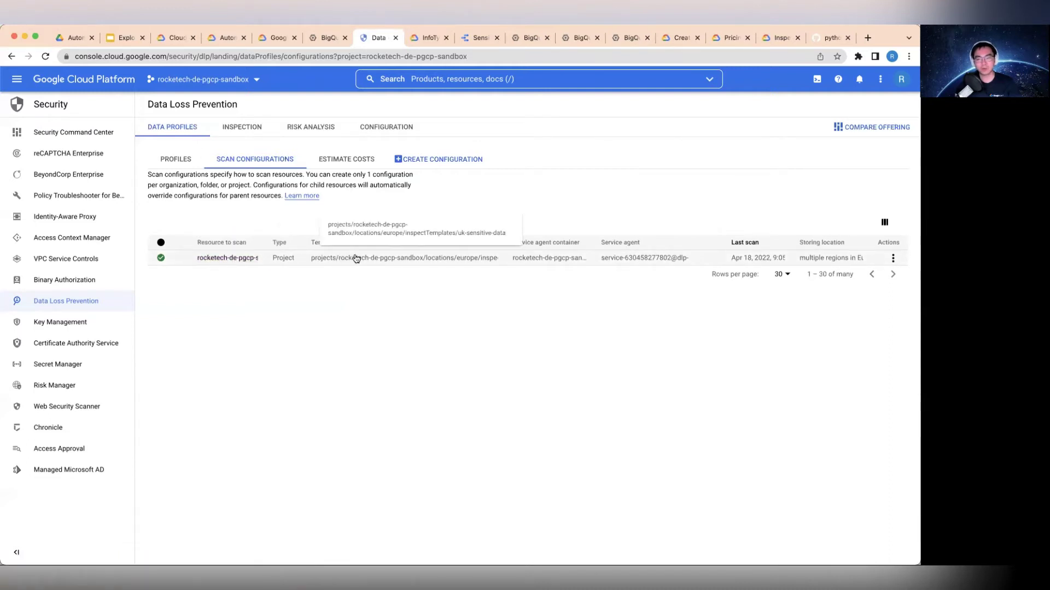
Step: Open the table data profiles of the project and consult the help for the Data risk column
click(170, 160)
scroll(418, 320, down, 2)
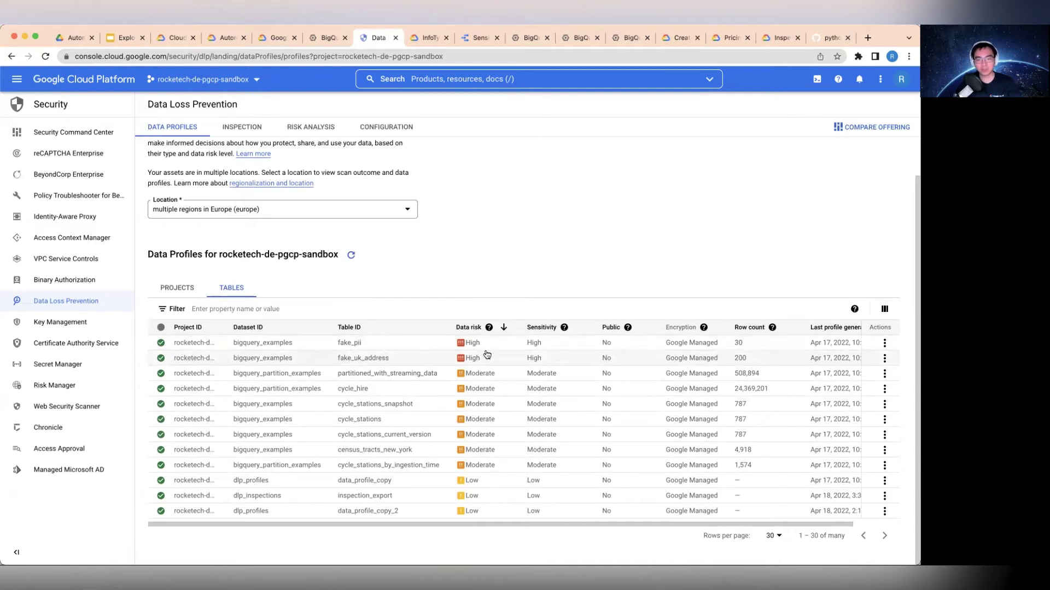
click(490, 329)
click(492, 329)
Step: Open the profile of the fake_pii table and examine its table details and each column's data risk, sensitivity and predicted infoType
click(884, 343)
click(891, 362)
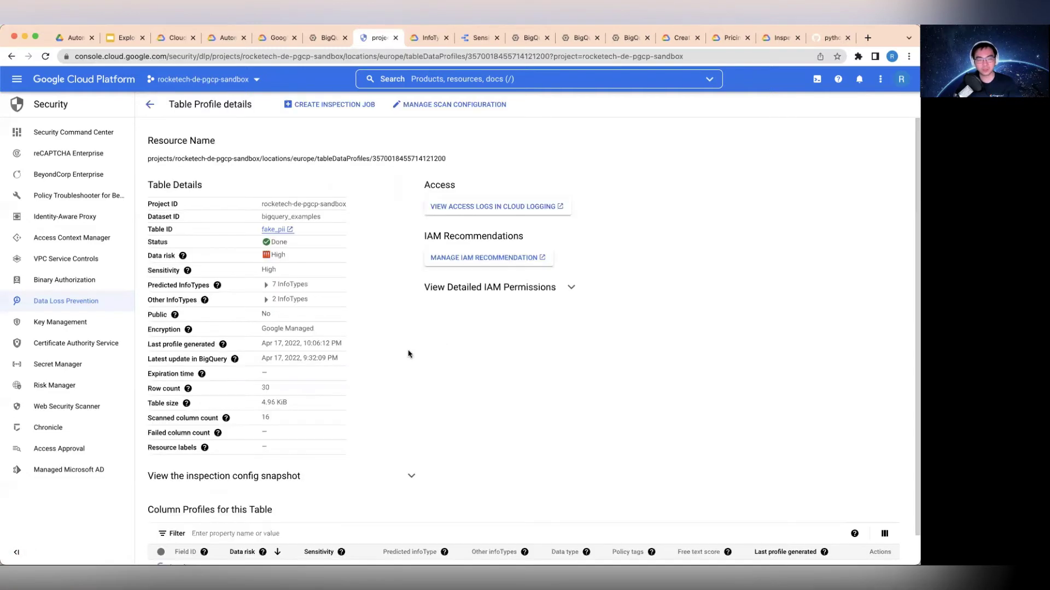
scroll(413, 351, down, 3)
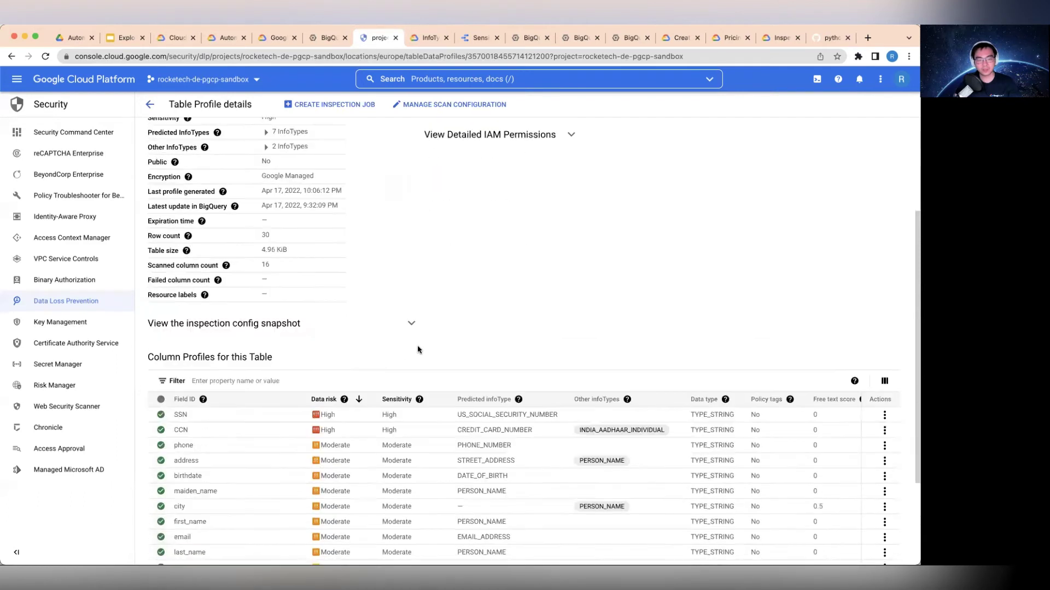
scroll(418, 350, down, 3)
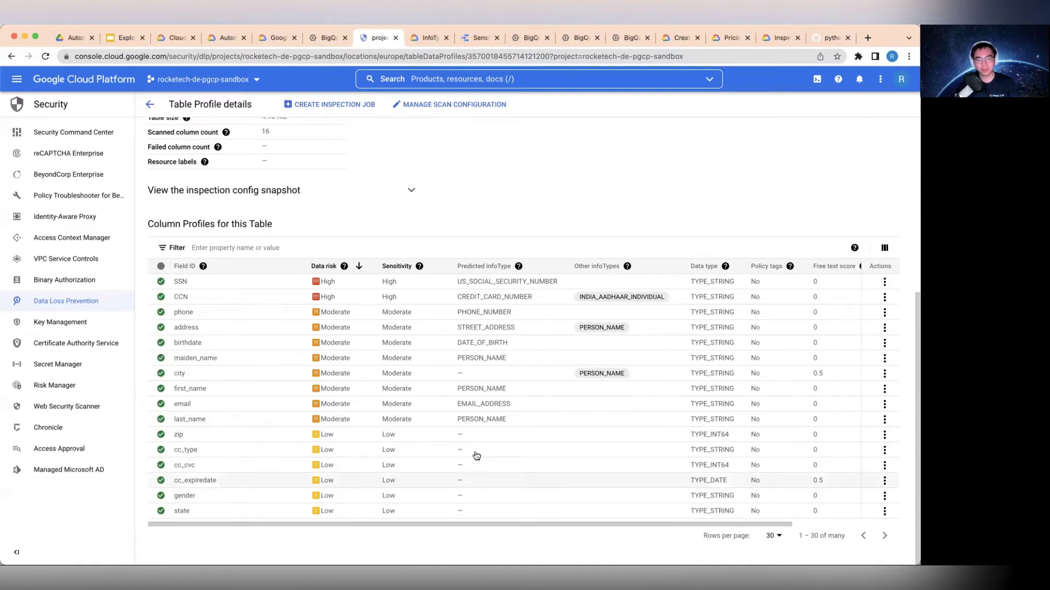
scroll(478, 487, up, 5)
scroll(484, 487, down, 5)
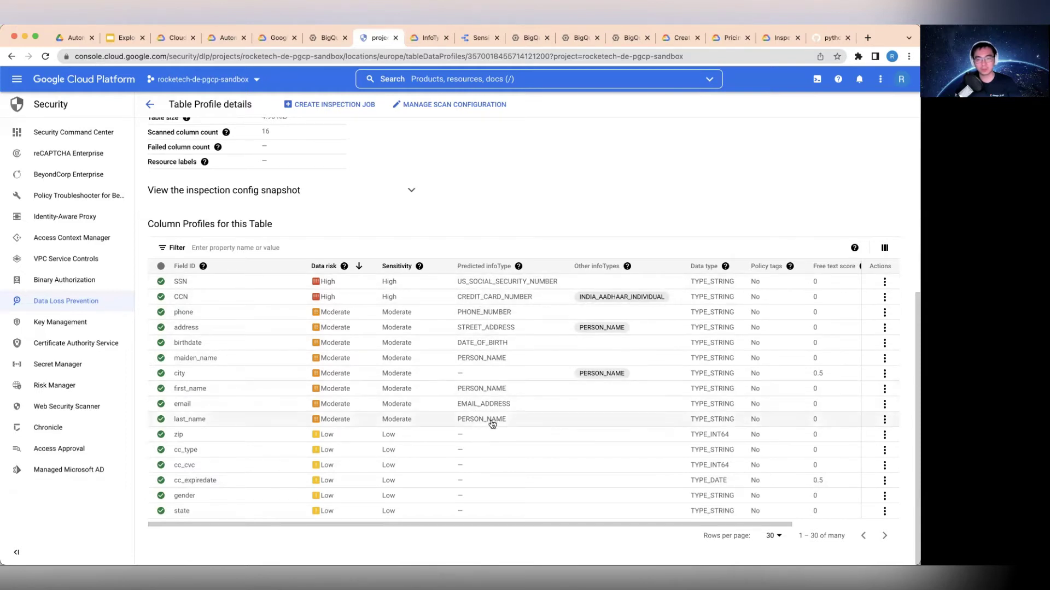
scroll(493, 434, up, 10)
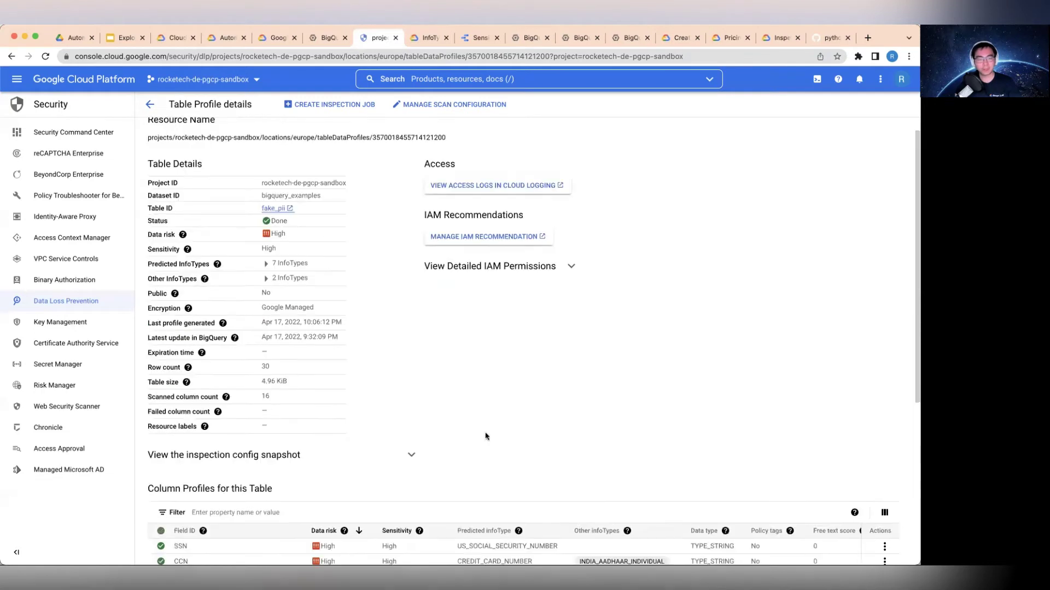
Step: Return to the table profiles and inspect the fake_uk_address profile's columns, including the help on predicted infoTypes
click(150, 103)
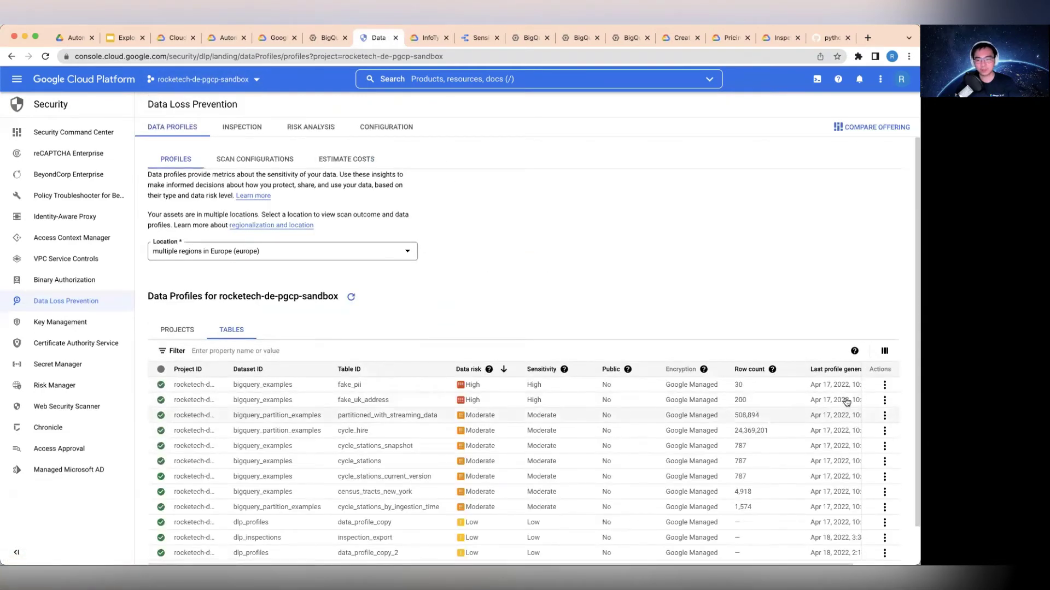
click(884, 401)
click(826, 419)
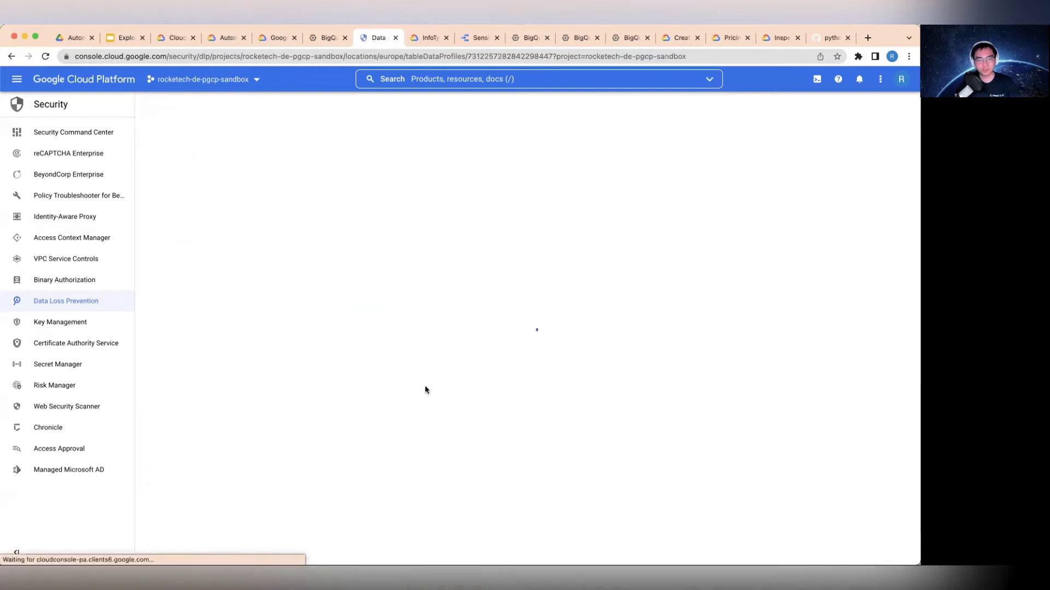
scroll(407, 465, down, 1)
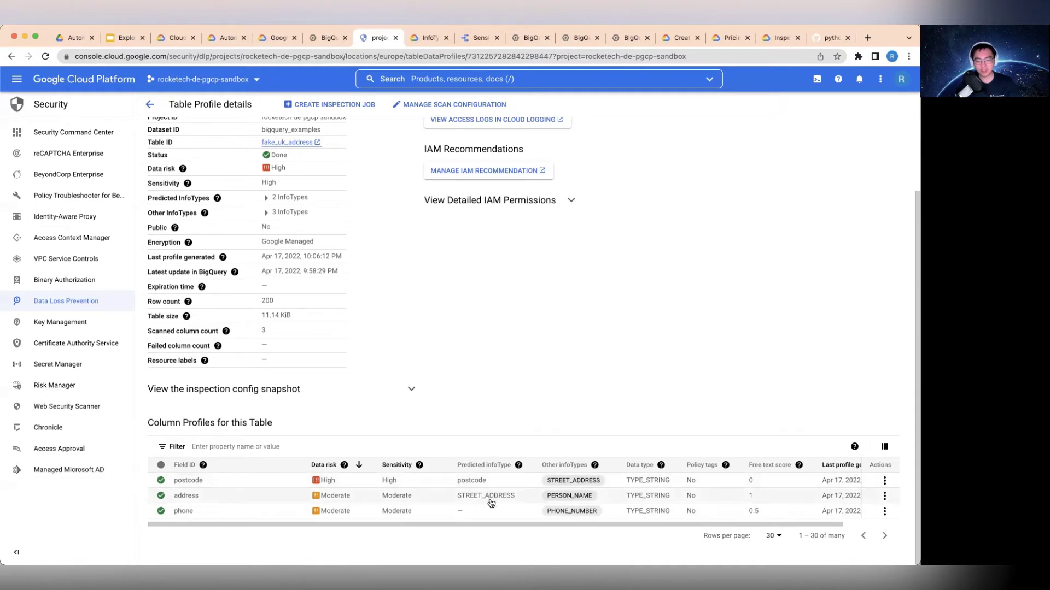
click(518, 465)
click(714, 538)
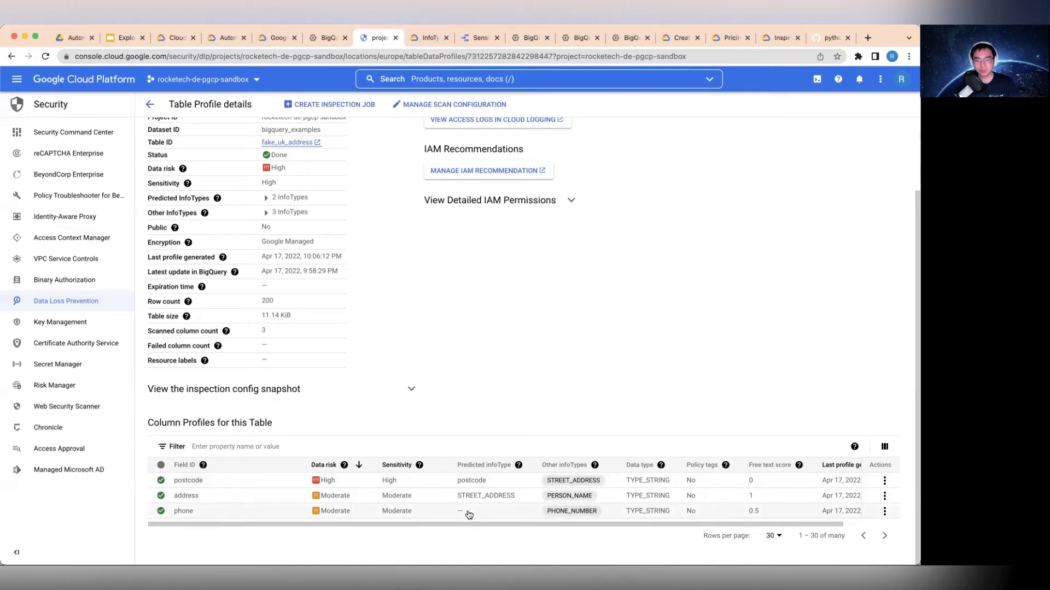
Step: Inspect the column profiles and table details of the cycle_stations_snapshot table, returning to the list of table profiles when done
click(149, 104)
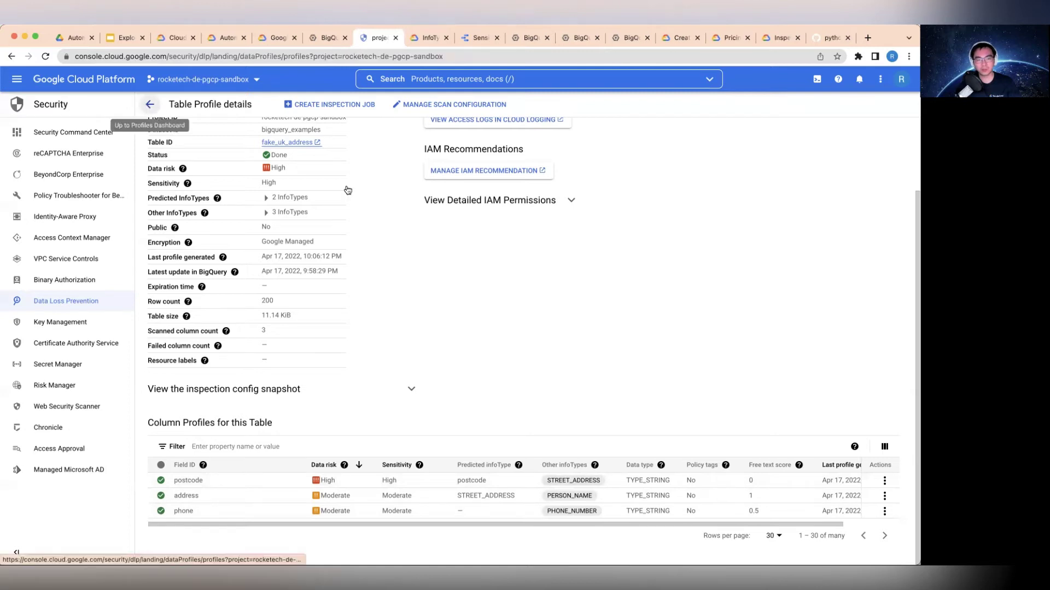
scroll(482, 426, down, 2)
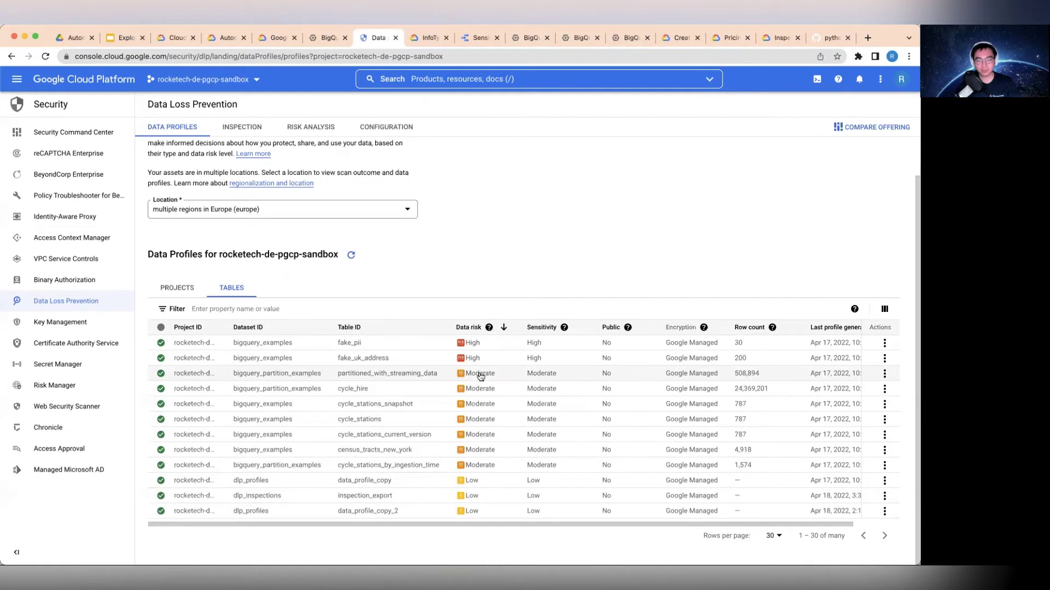
click(884, 375)
click(886, 377)
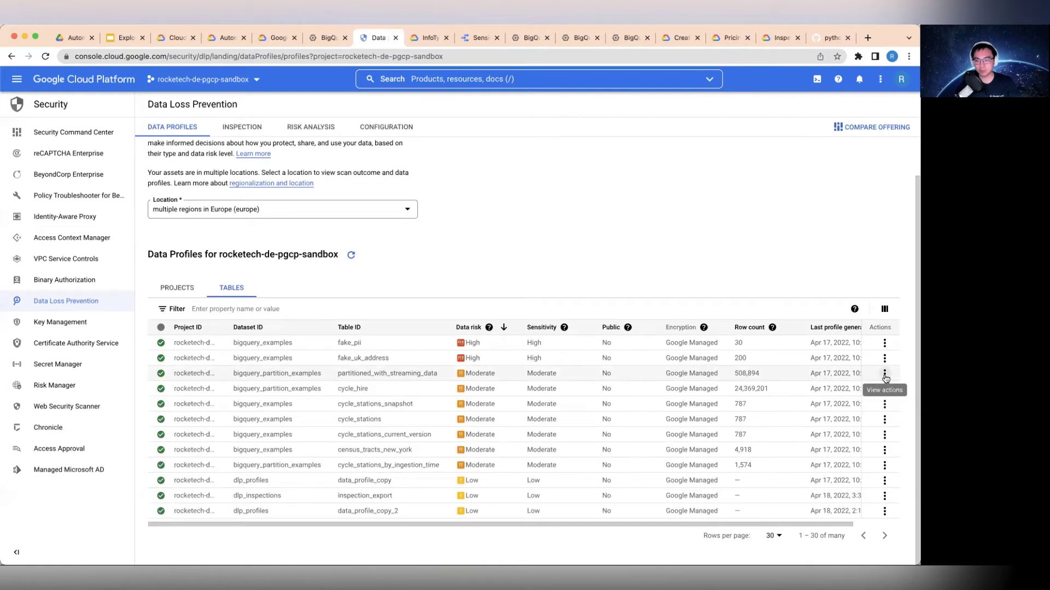
click(884, 405)
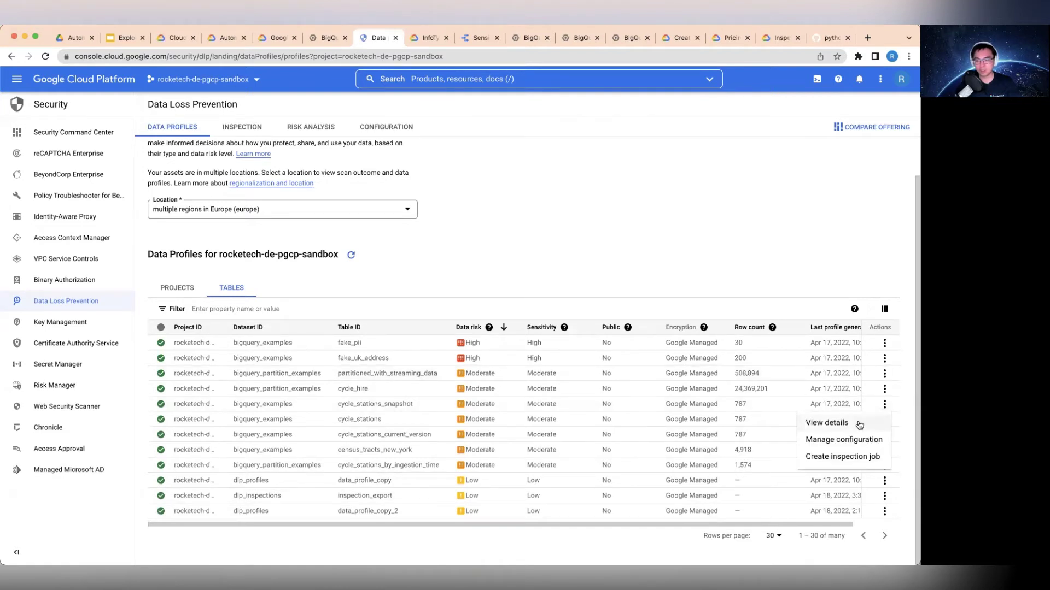
click(858, 424)
scroll(487, 430, down, 5)
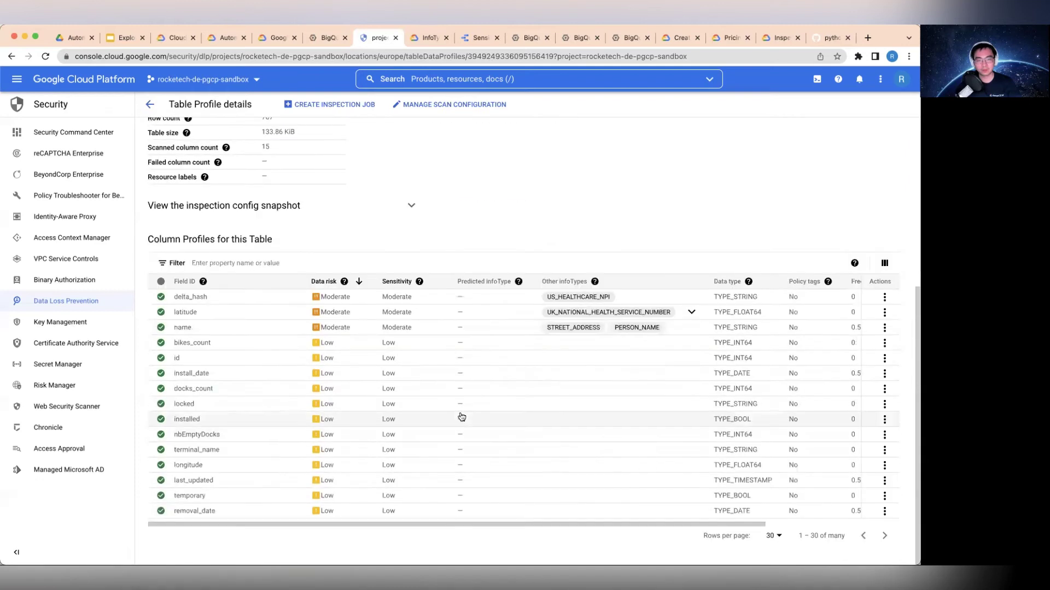
scroll(476, 393, up, 1)
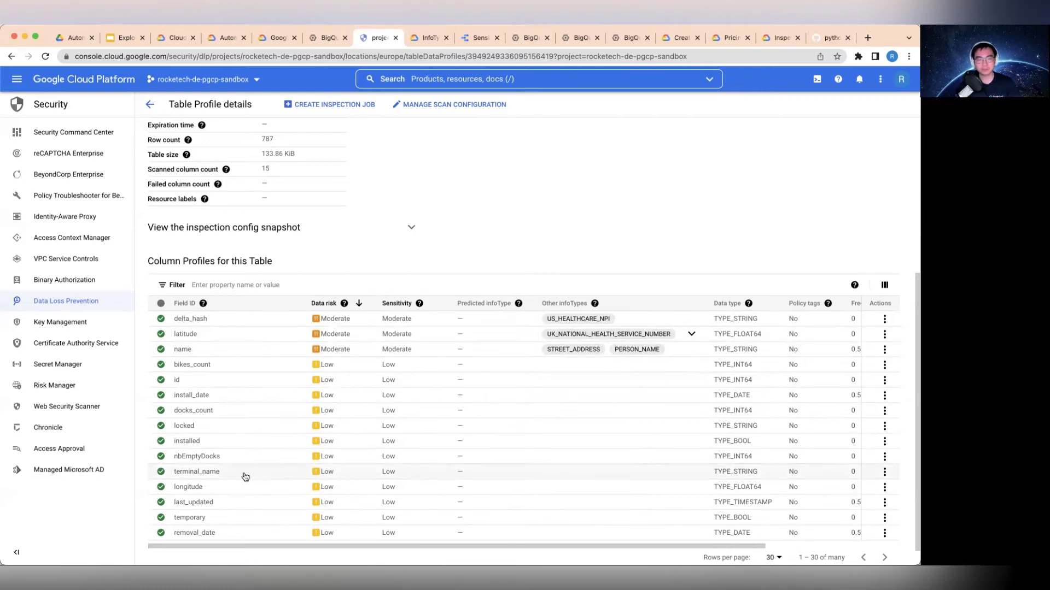
scroll(241, 476, up, 3)
scroll(240, 476, up, 2)
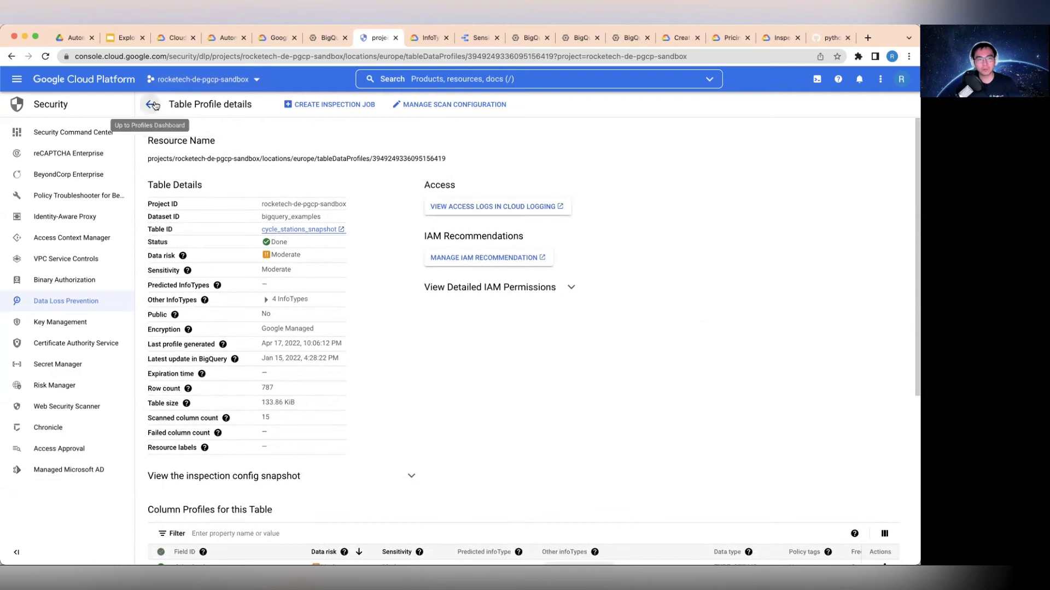
click(150, 104)
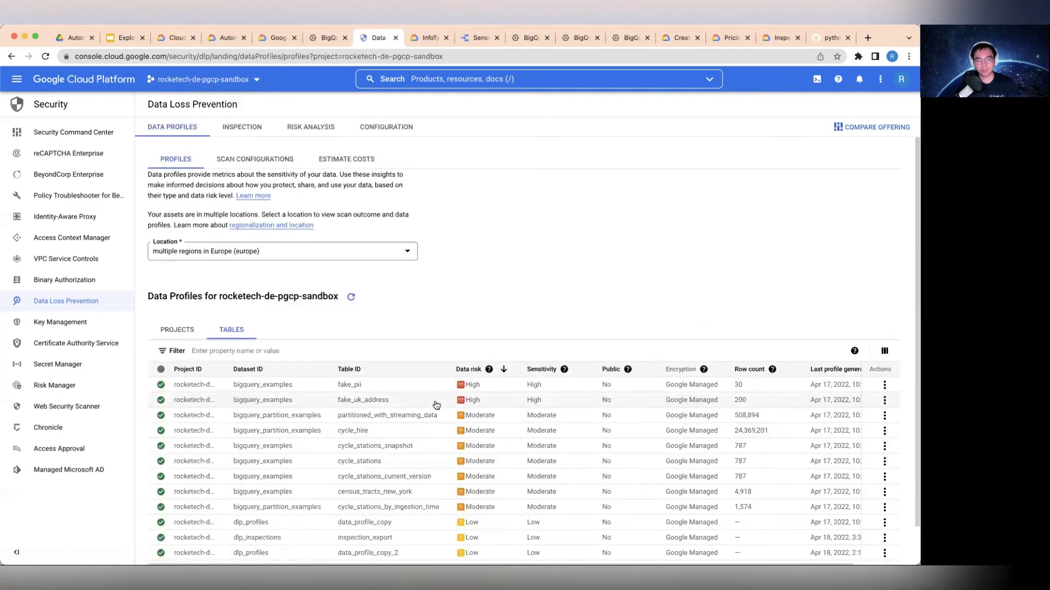
Step: Switch to the BigQuery query on the fake_pii column profiles, expand the dlp_profiles dataset and rerun the query
click(566, 42)
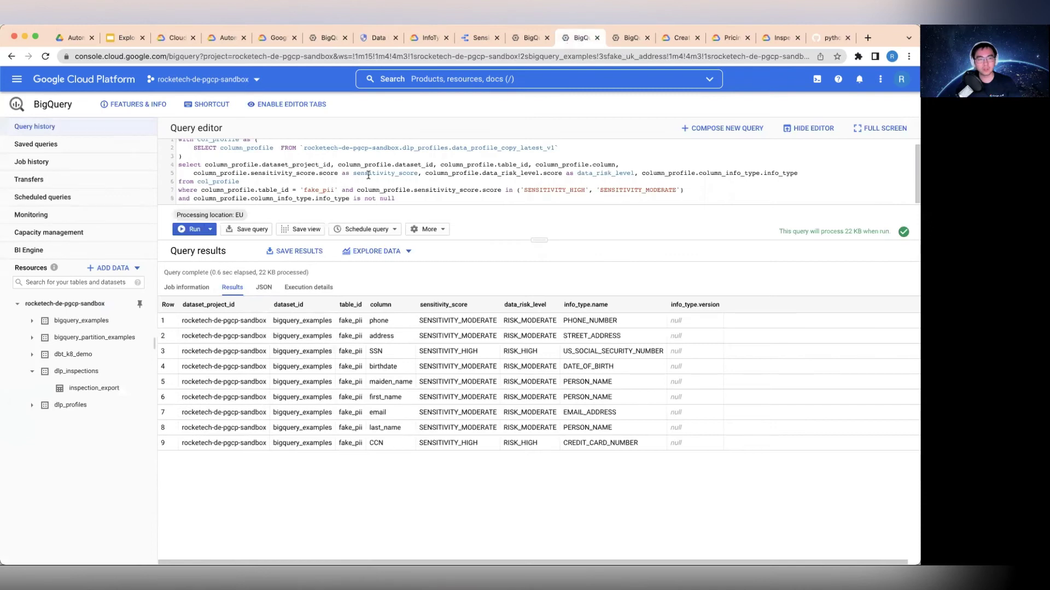
scroll(399, 180, up, 1)
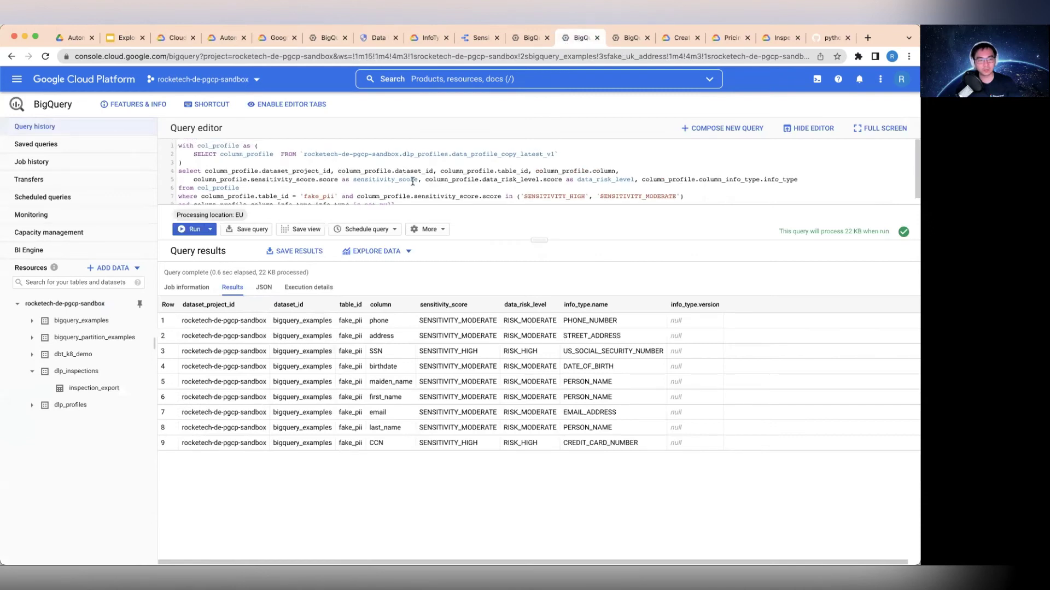
click(32, 405)
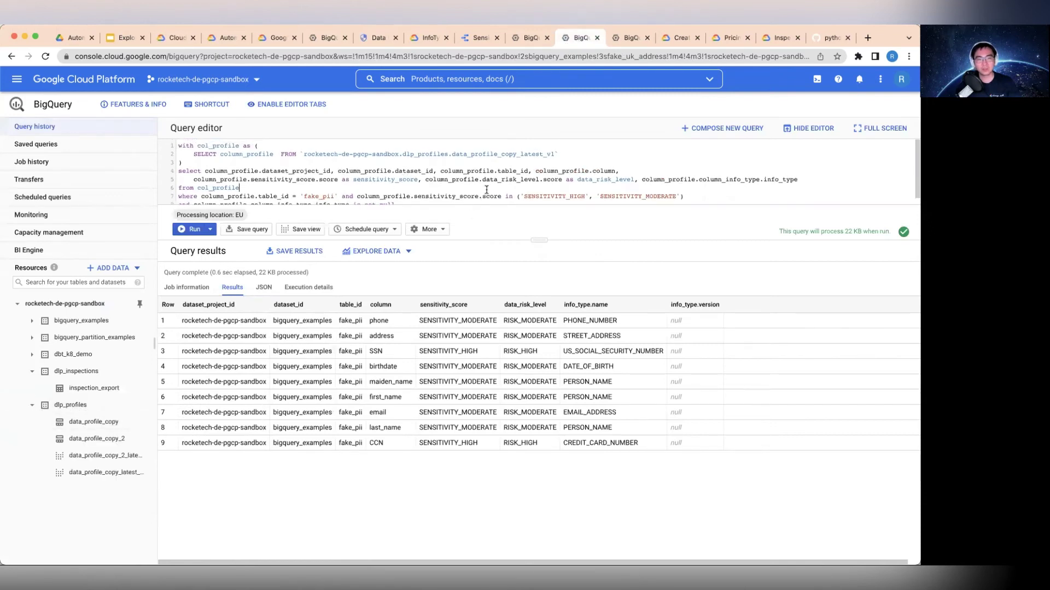
key(super+Return)
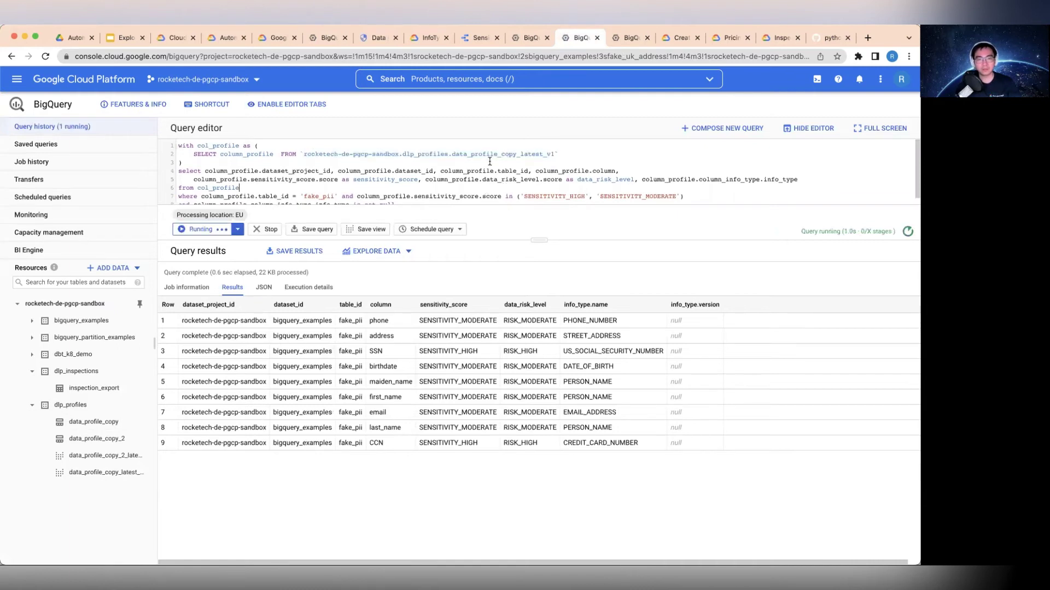
Step: Enlarge the query editor and examine the query's source view data_profile_copy_latest_v1 and its table, sensitivity score and info type filters
double_click(481, 154)
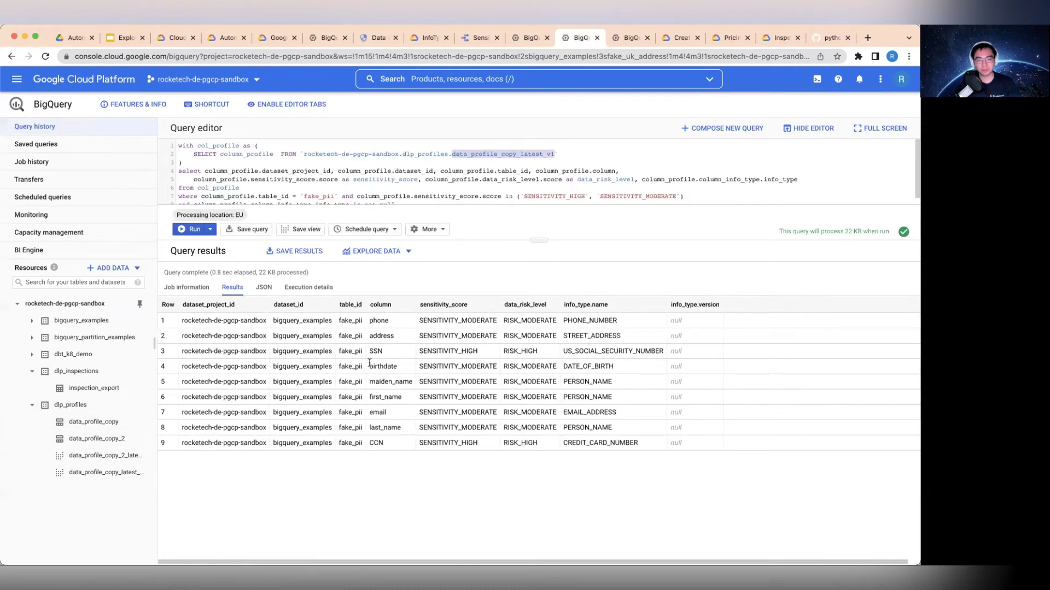
click(458, 165)
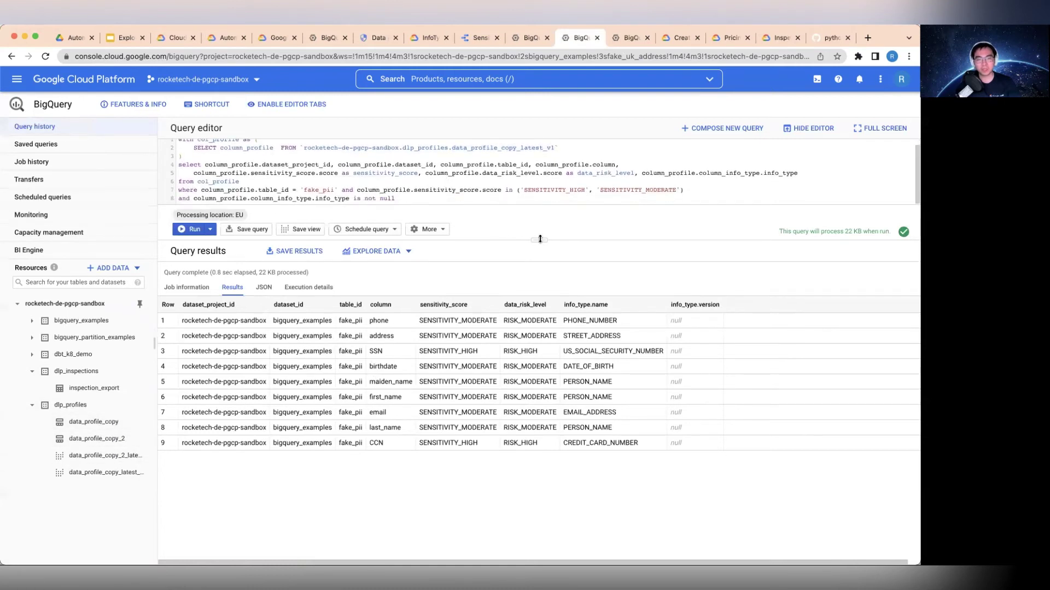
drag(539, 240, 539, 272)
drag(394, 159, 415, 210)
click(428, 204)
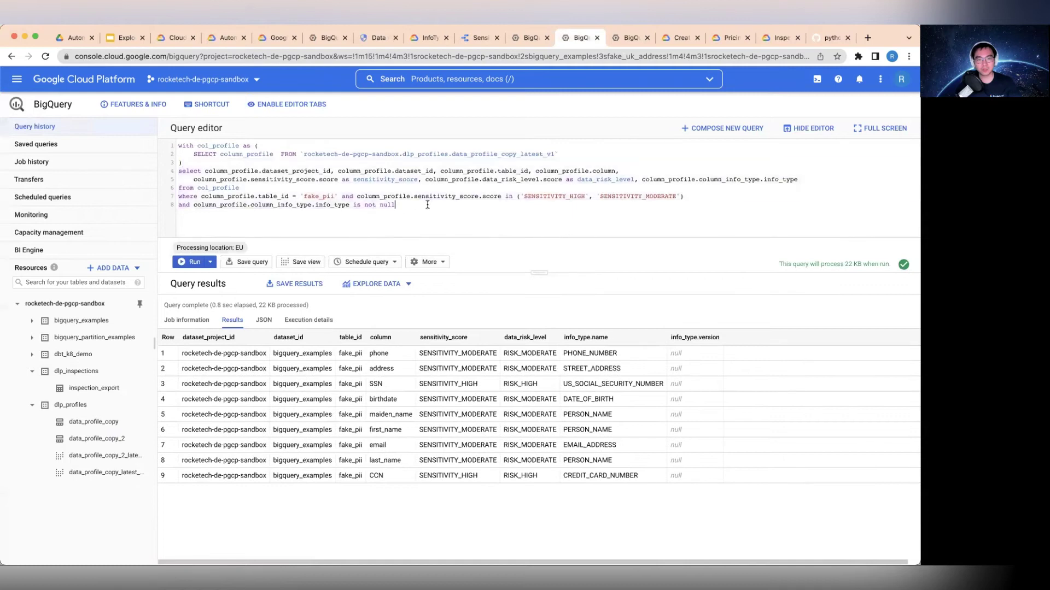
drag(377, 153, 414, 204)
click(414, 204)
double_click(547, 195)
double_click(637, 196)
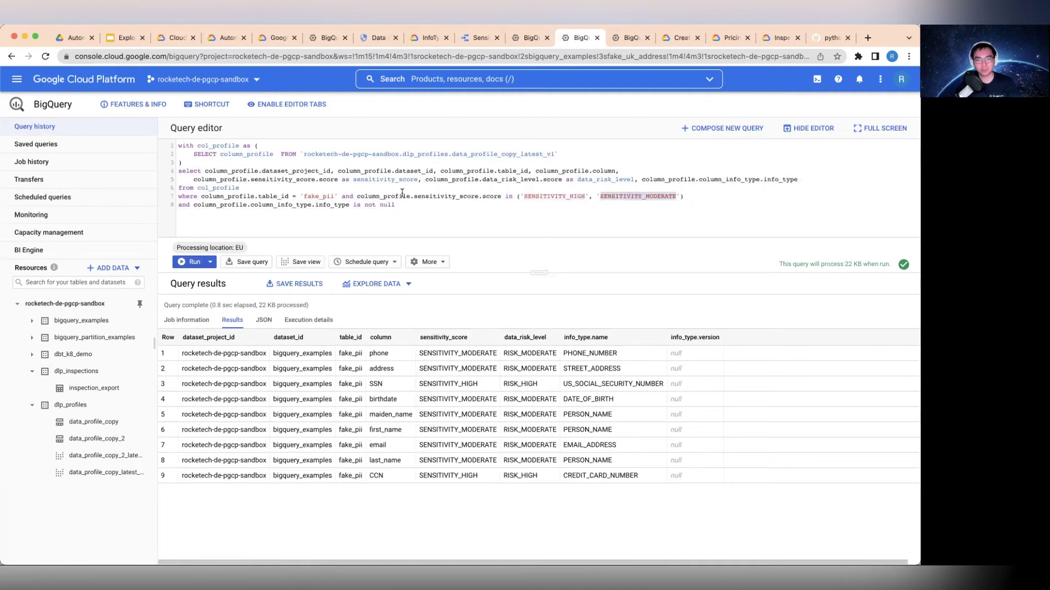
double_click(315, 196)
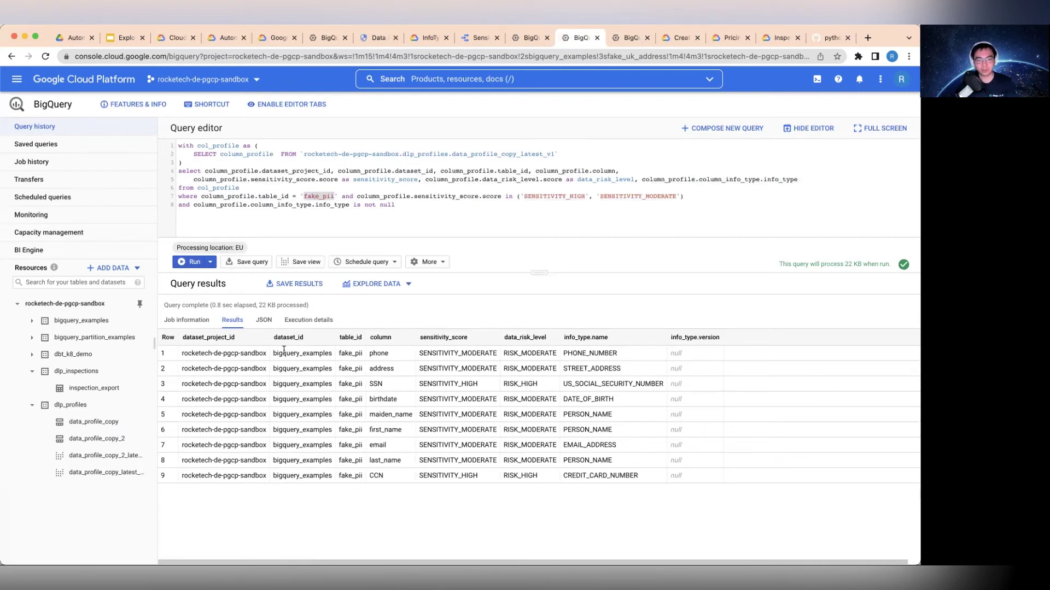
Step: Examine the phone row of the query results across its dataset, table, sensitivity score, data risk level and info type name
double_click(308, 355)
double_click(351, 355)
double_click(479, 352)
double_click(528, 353)
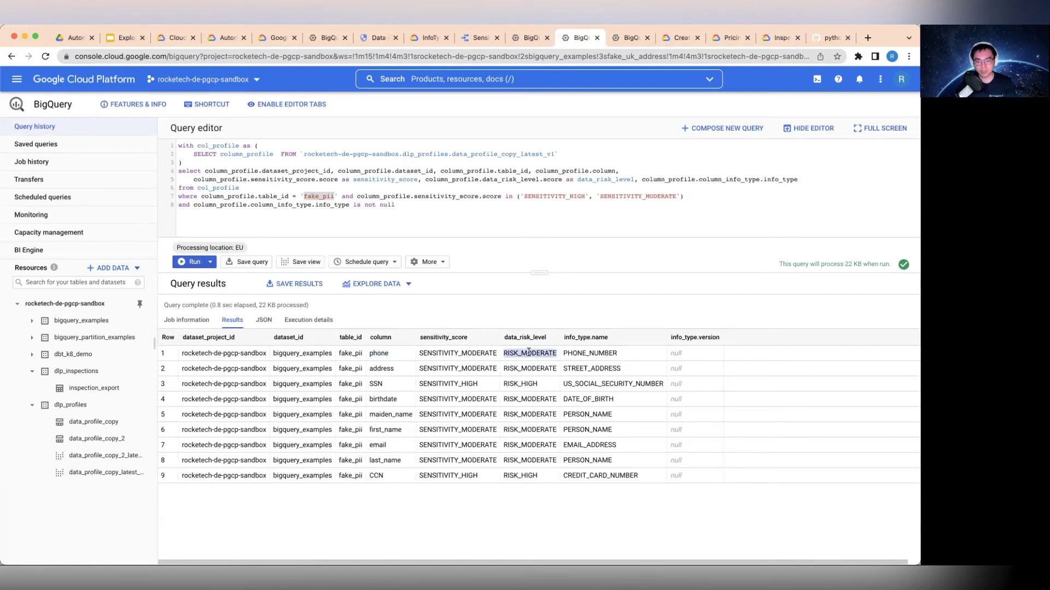
drag(616, 354, 566, 356)
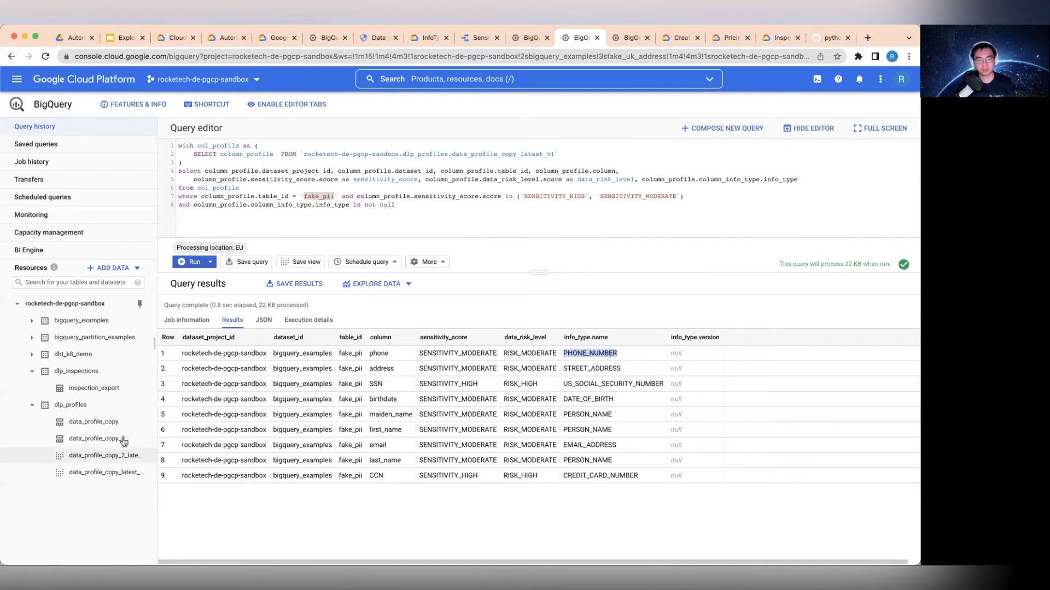
click(590, 352)
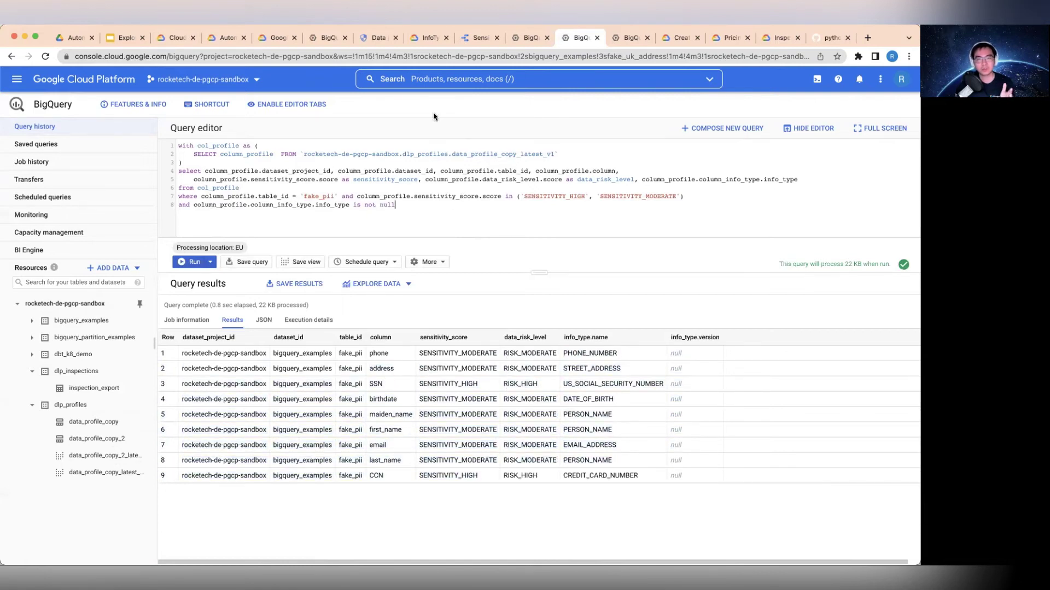
Step: Switch to the Sensitive Data Risk Analysis report in Data Studio and try the infoType pie's STREET_ADDRESS and PERSON_NAME cross-filters, clearing them when done
click(466, 38)
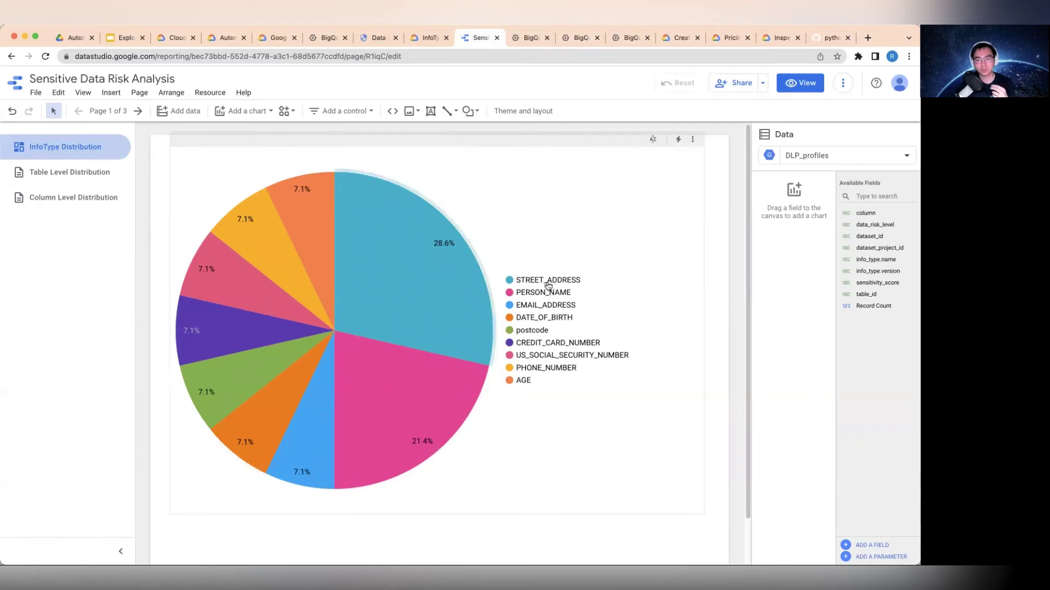
click(441, 296)
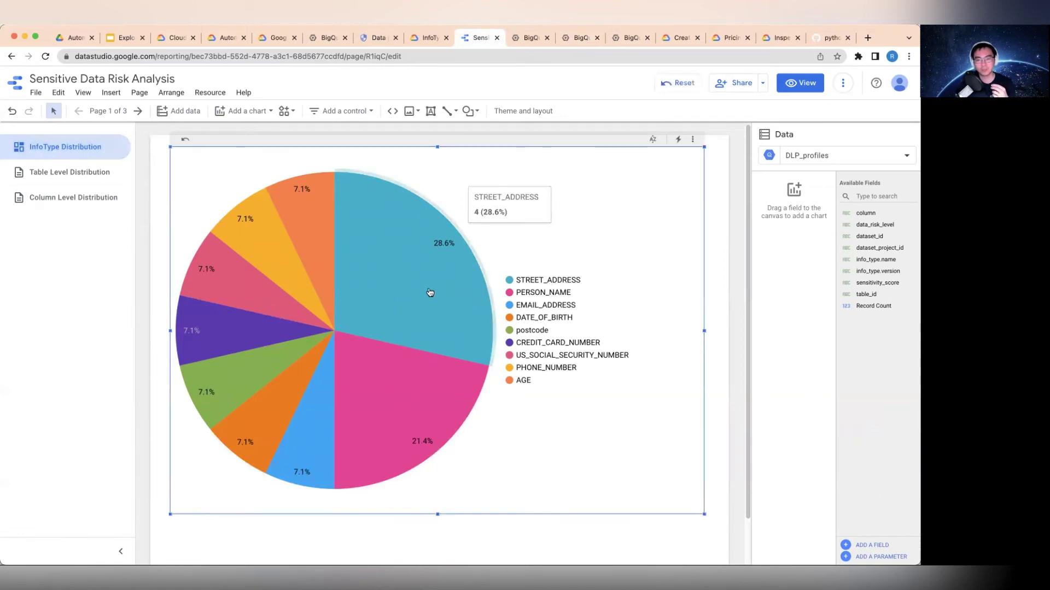
click(443, 294)
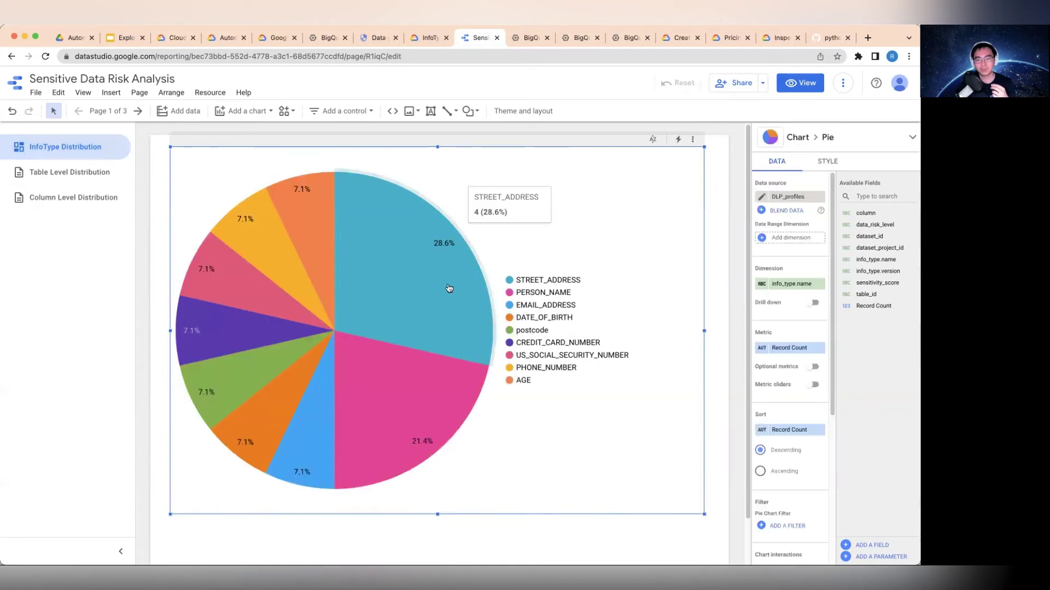
click(449, 286)
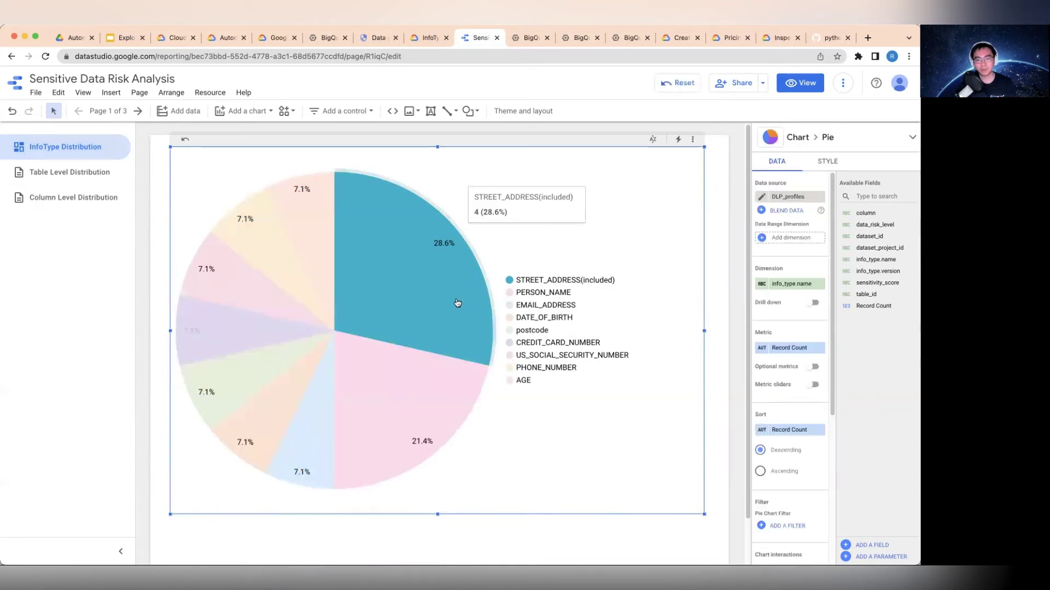
click(425, 410)
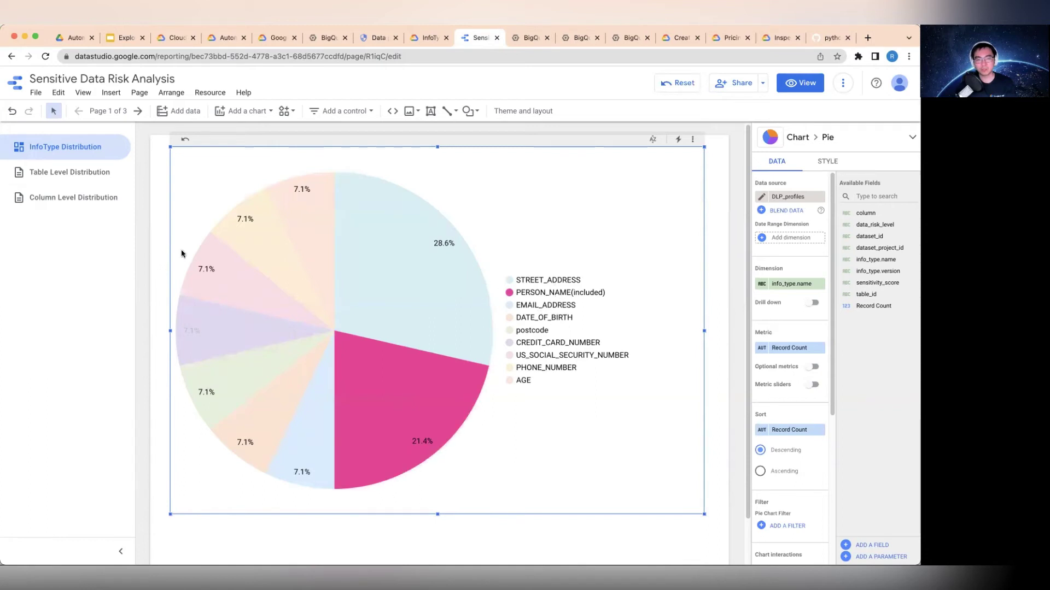
click(387, 393)
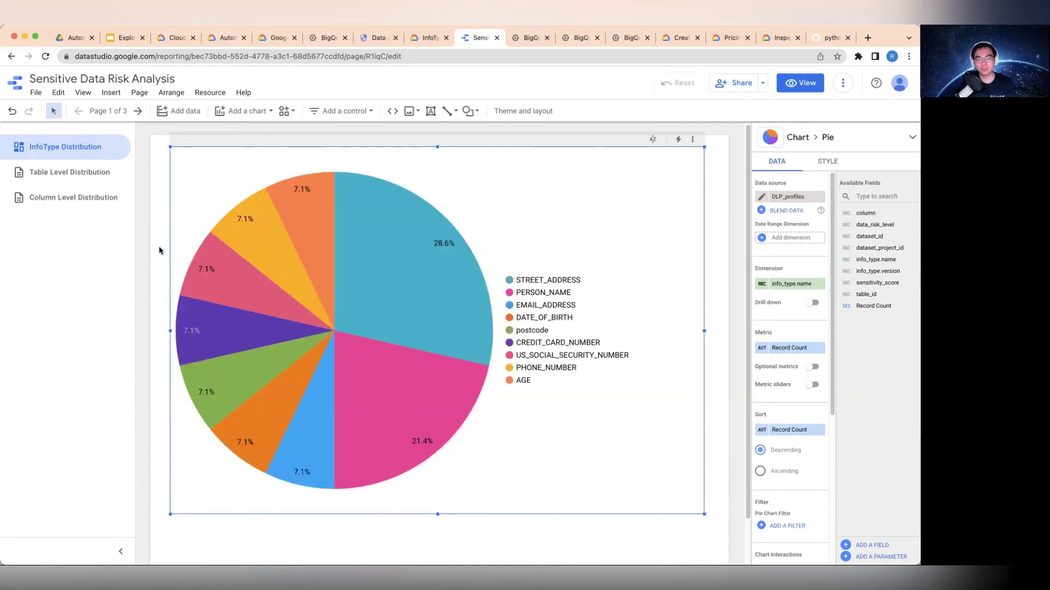
click(154, 262)
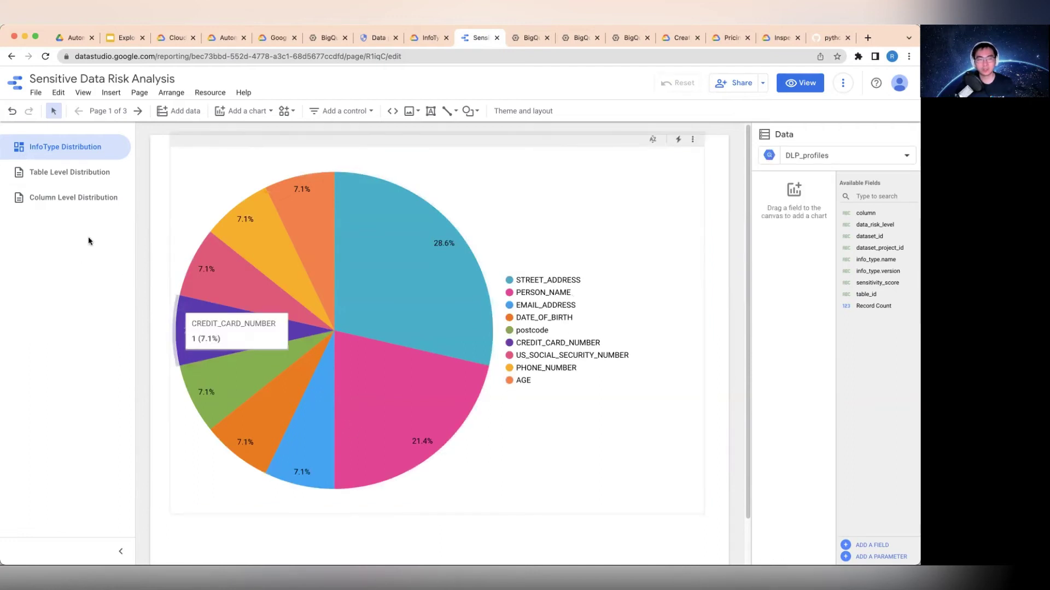
Step: Review the report's Table Level Distribution and Column Level Distribution pages
click(79, 176)
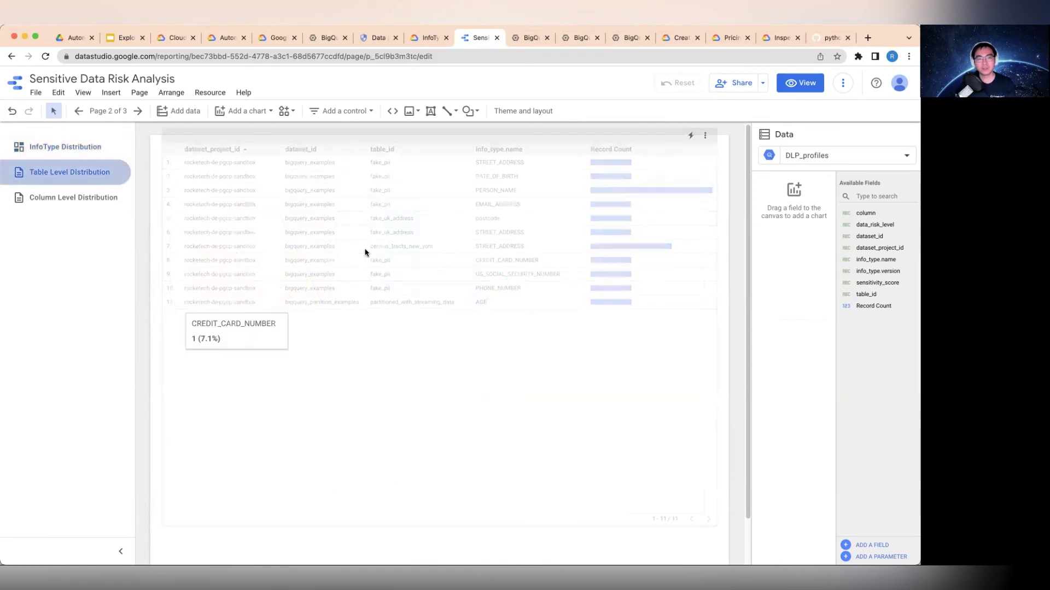
click(443, 368)
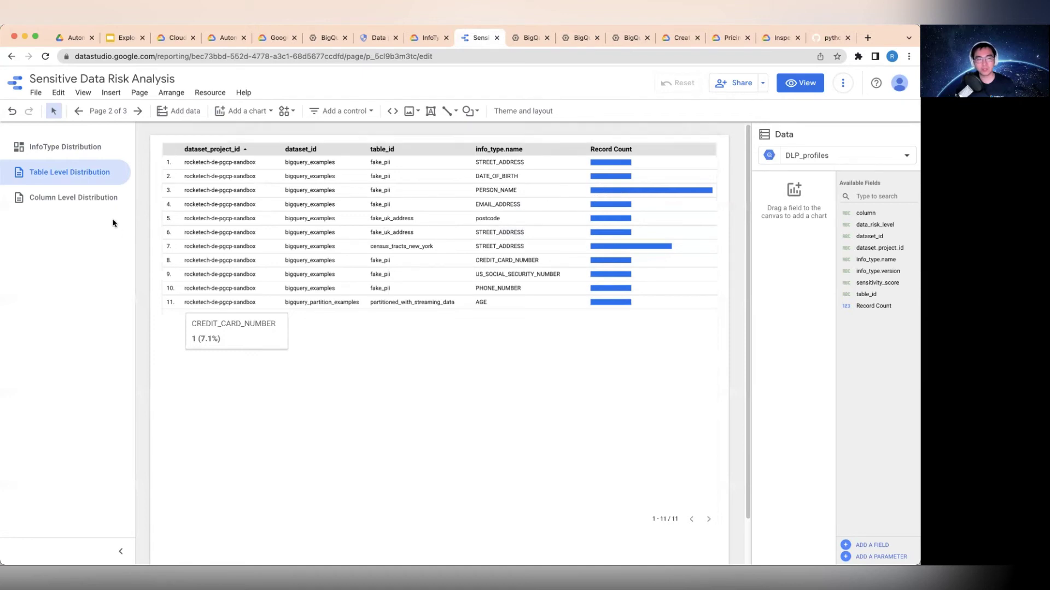
click(77, 199)
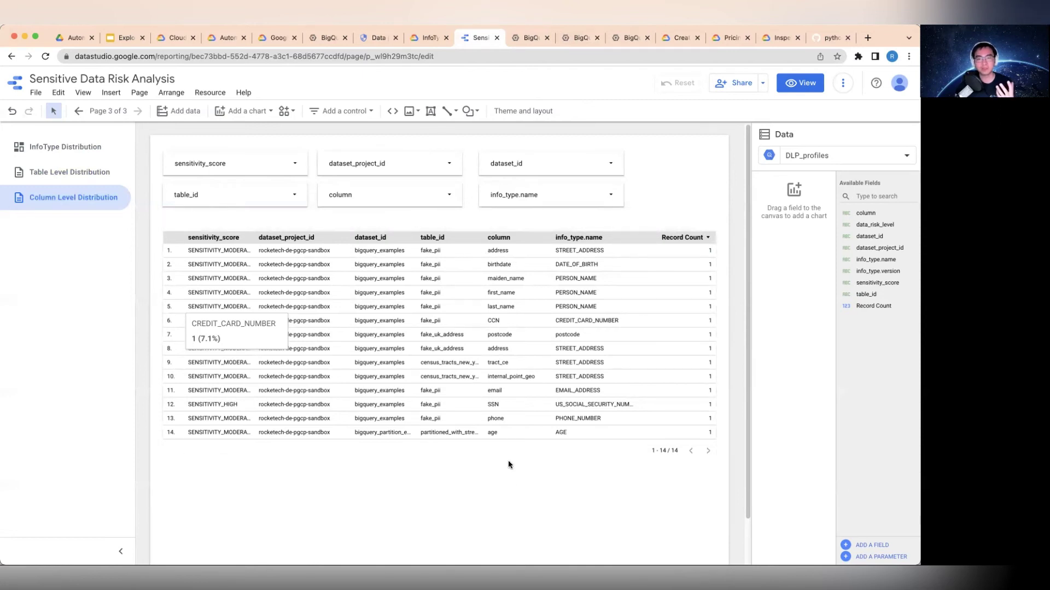
click(70, 146)
click(99, 200)
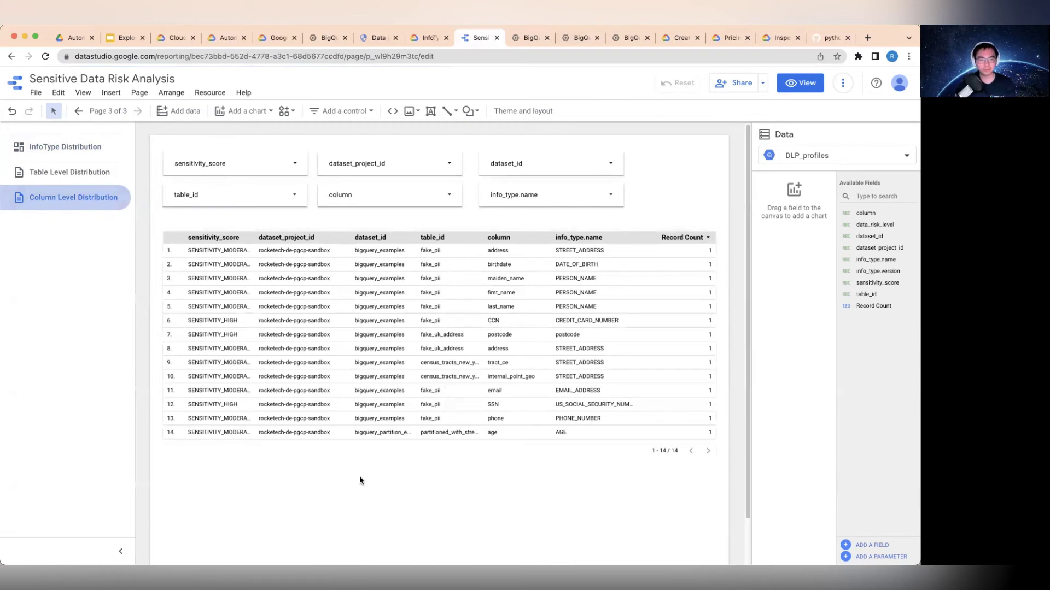
Step: Switch back to the Data Loss Prevention table profiles and open the details of the cycle_stations_snapshot table
click(376, 39)
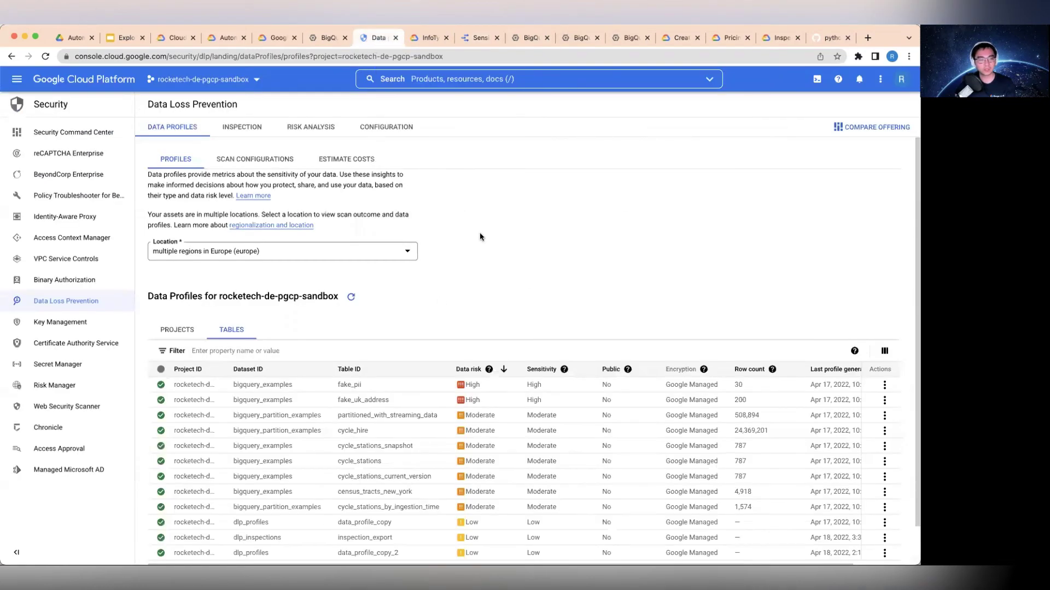
scroll(430, 490, down, 1)
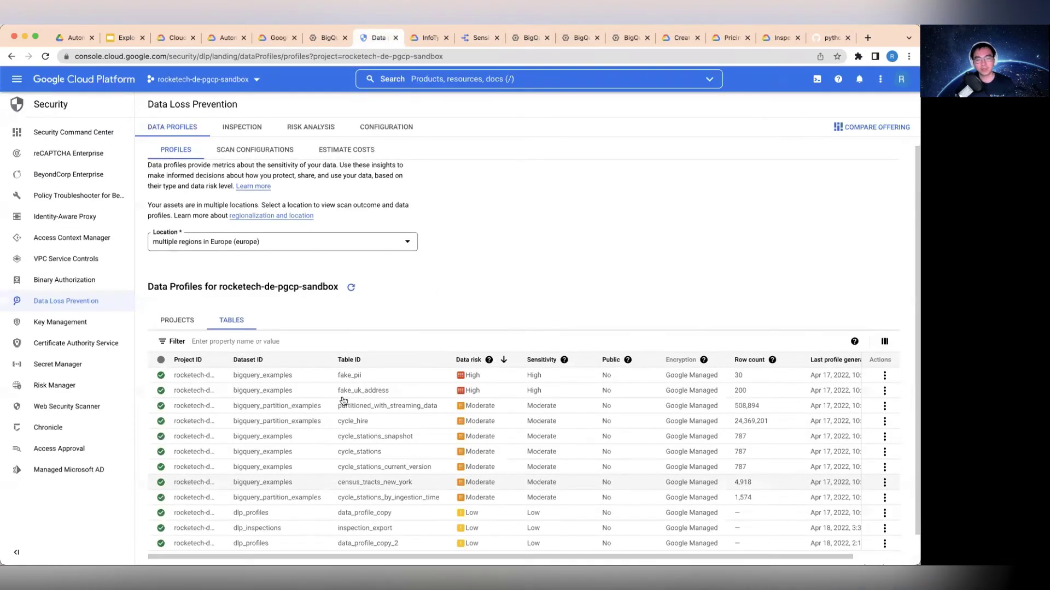
scroll(276, 375, down, 1)
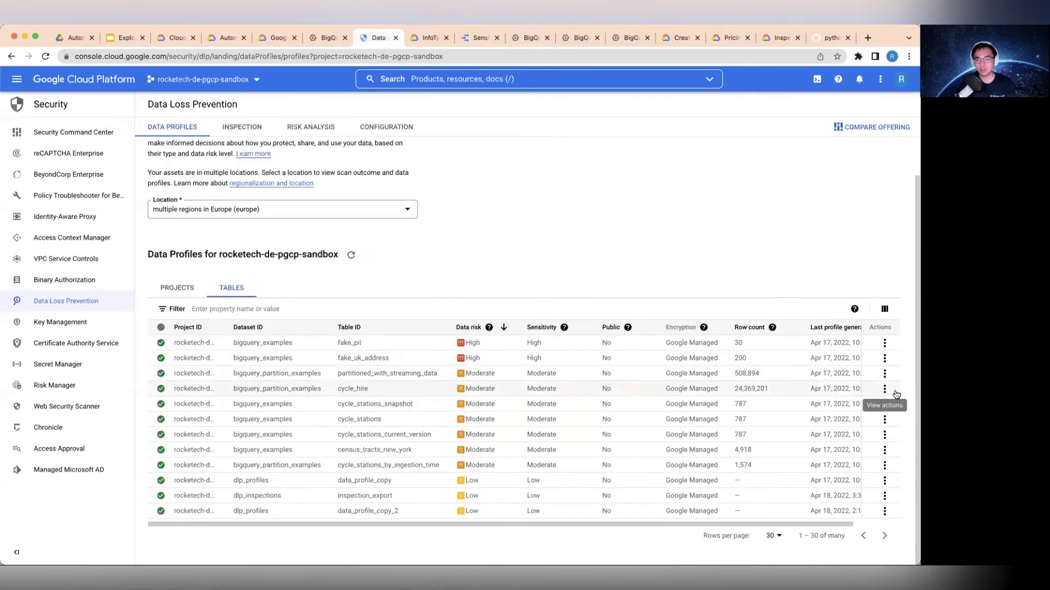
click(884, 405)
click(842, 425)
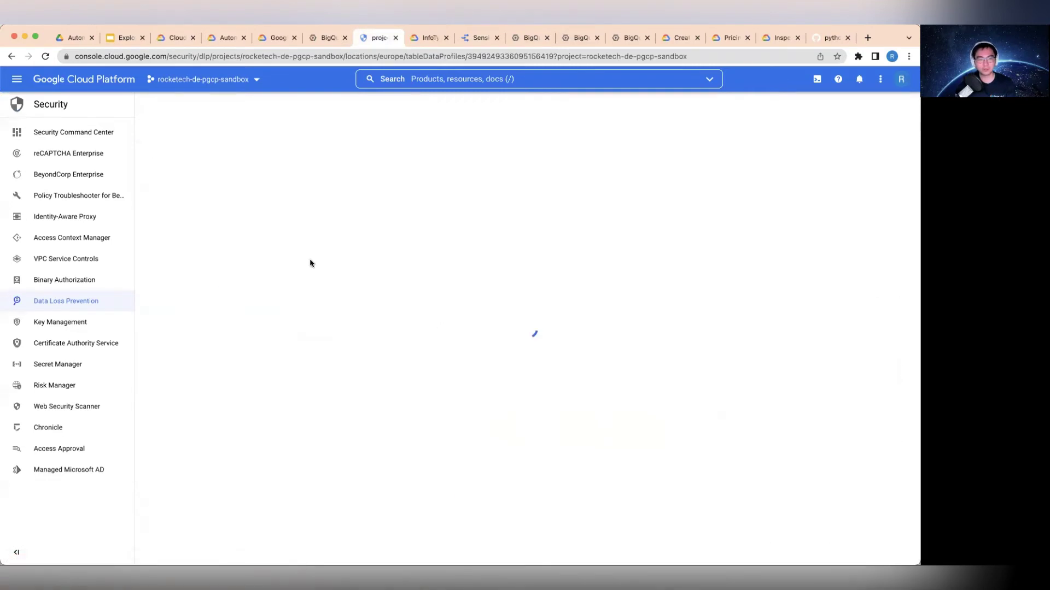
Step: Review the column profiles of the cycle_stations_snapshot table and return to the list of table profiles
scroll(320, 404, down, 5)
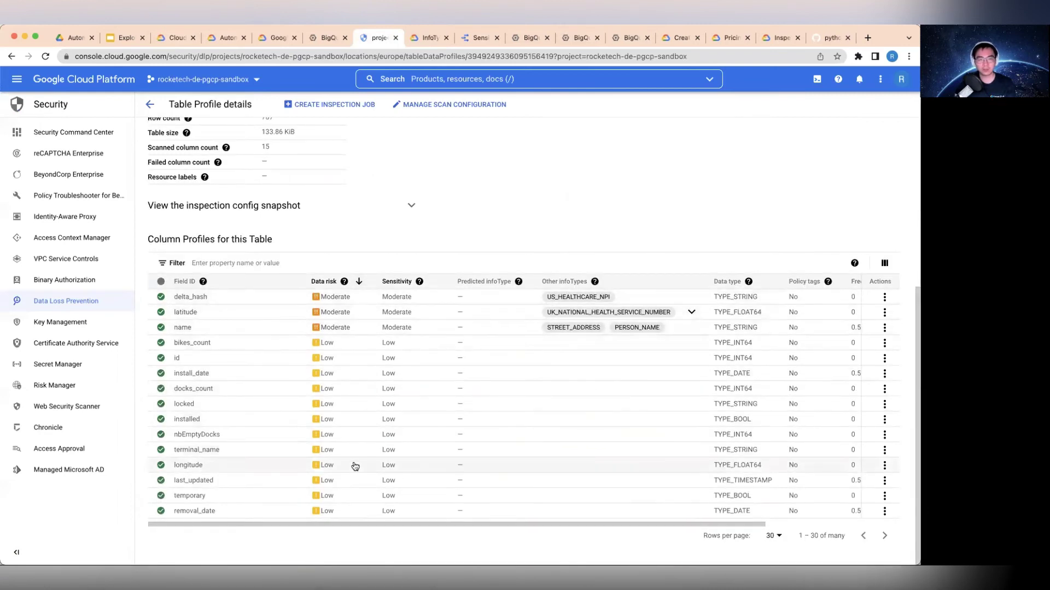
scroll(149, 104, up, 5)
click(150, 104)
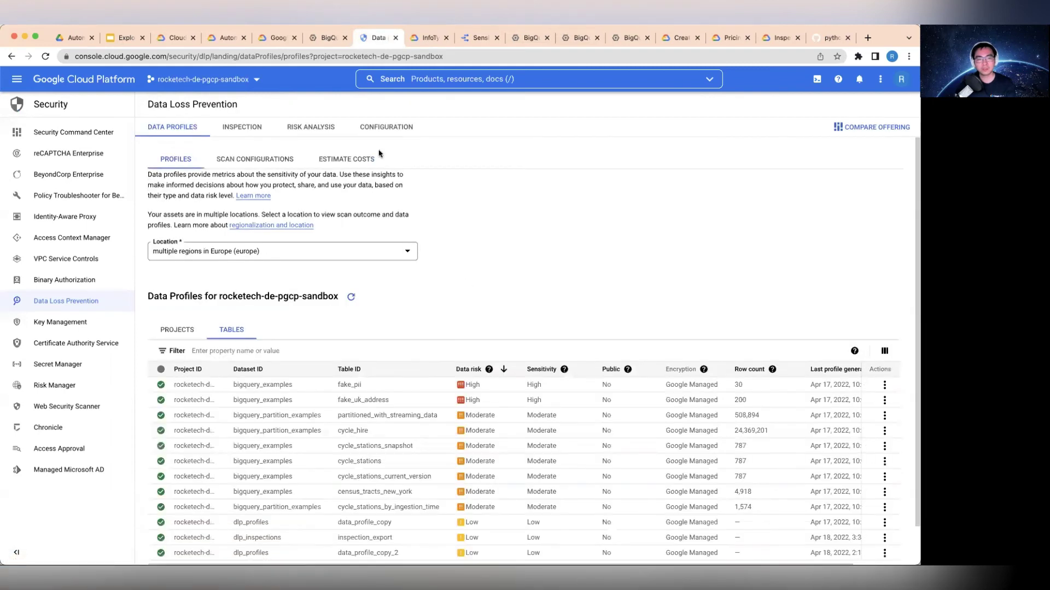
Step: Find the project's data profile scan configuration, open it for editing and go to its schedules
click(388, 128)
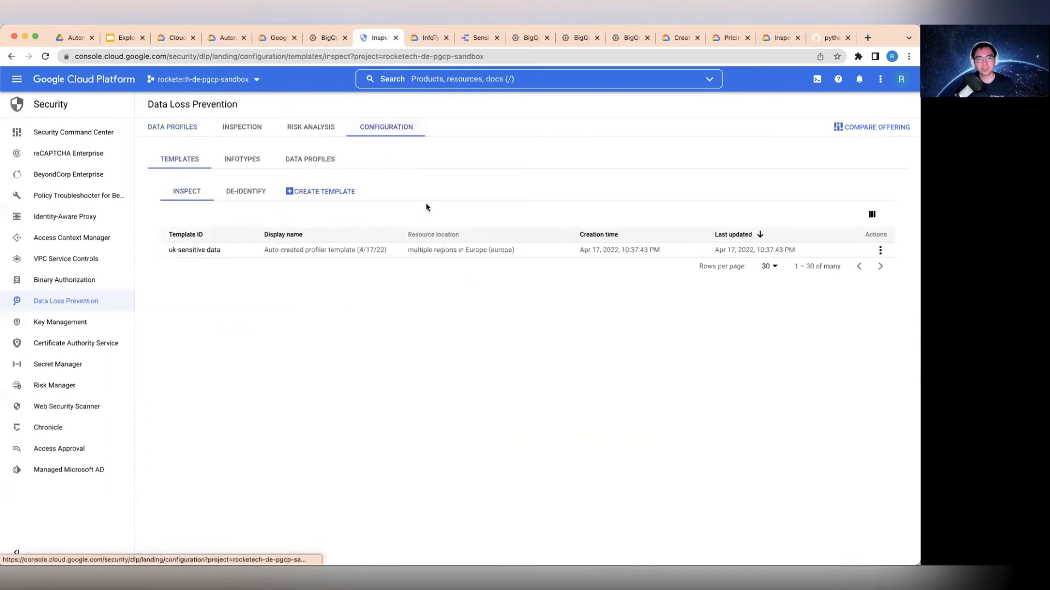
click(320, 162)
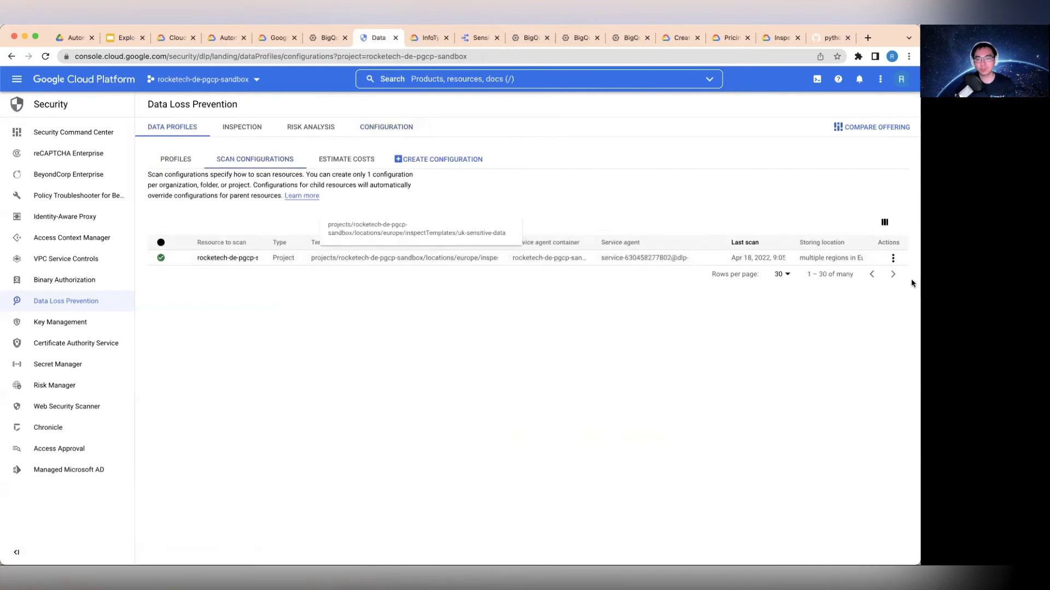
click(893, 259)
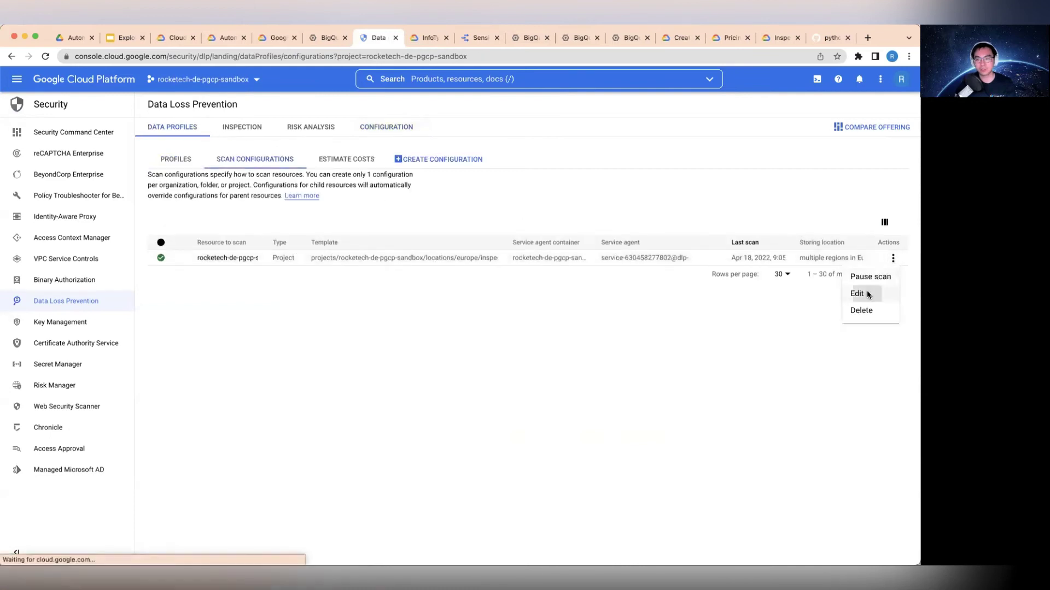
click(868, 294)
scroll(370, 418, down, 3)
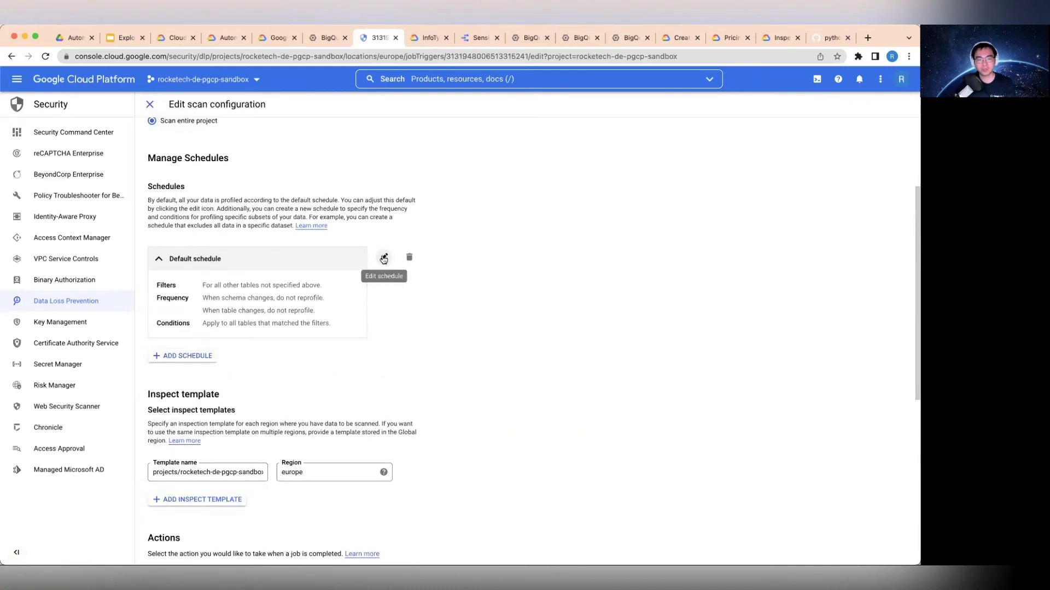
Step: Check the default schedule's reprofiling options for schema changes and table changes, then leave the schedule without saving
click(384, 257)
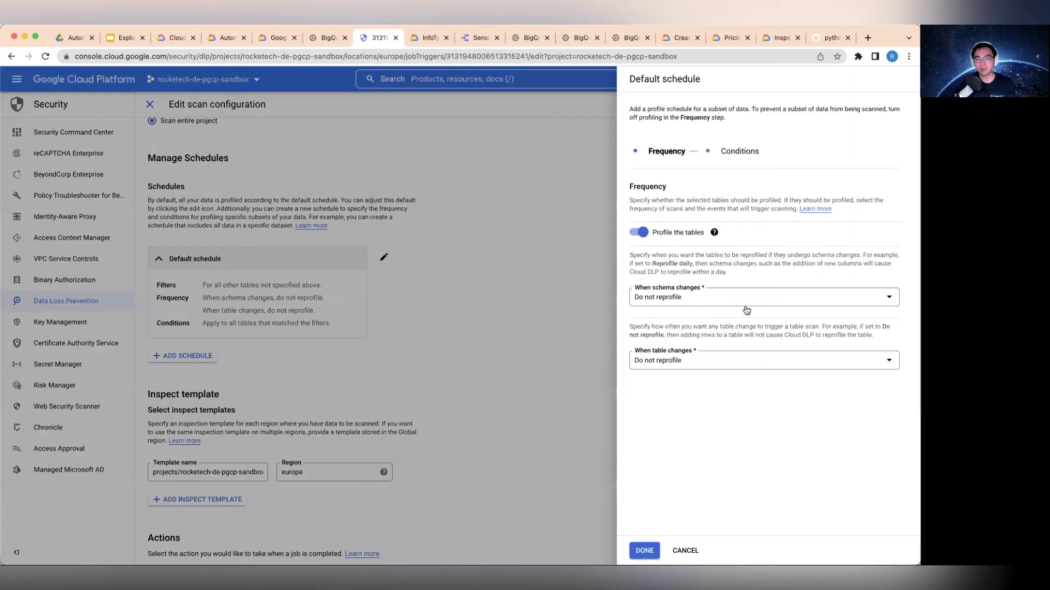
click(742, 300)
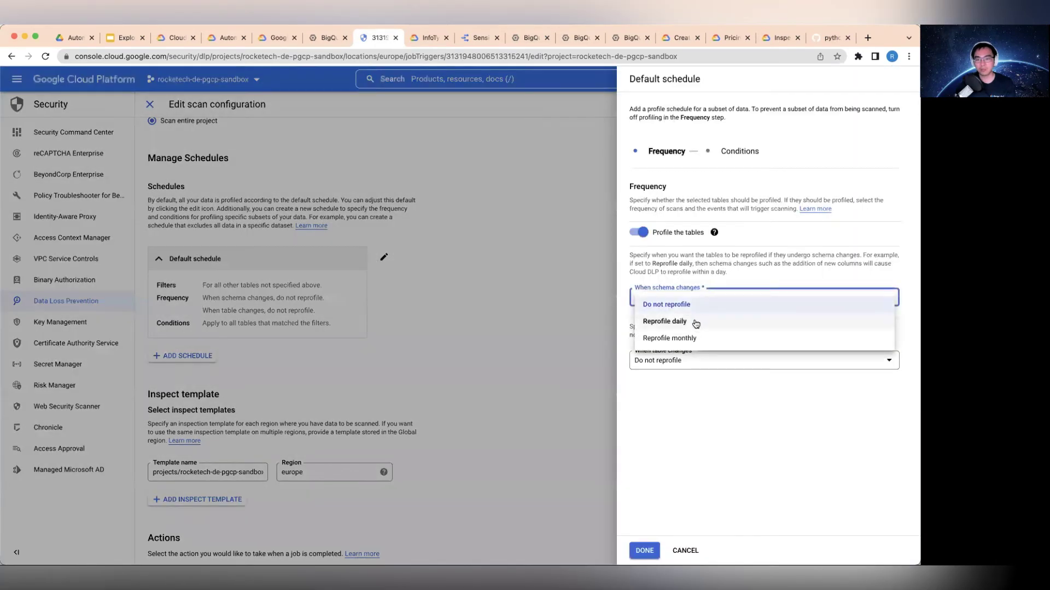
click(687, 372)
click(693, 363)
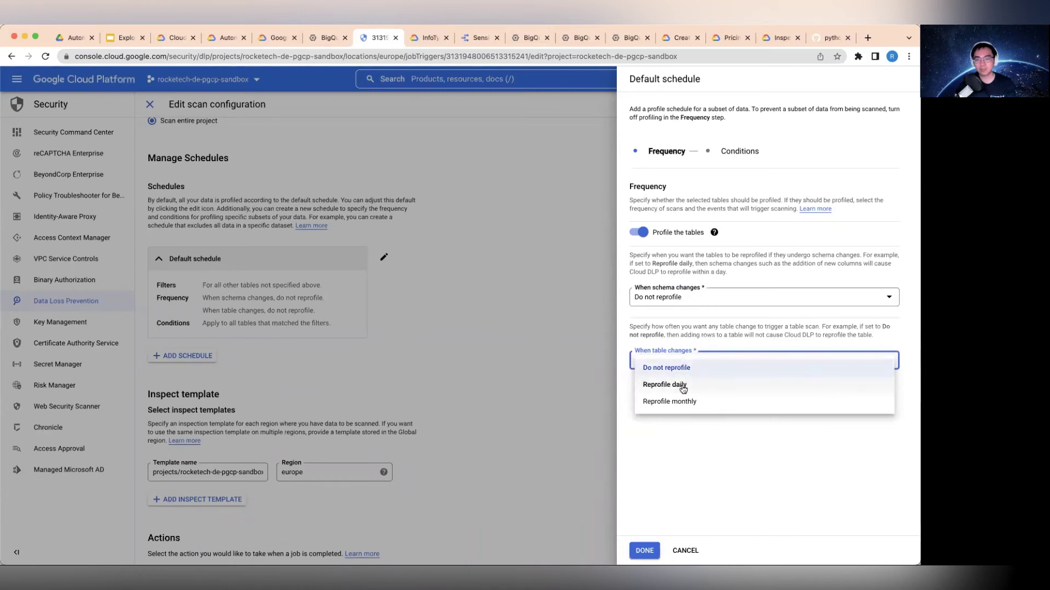
click(699, 453)
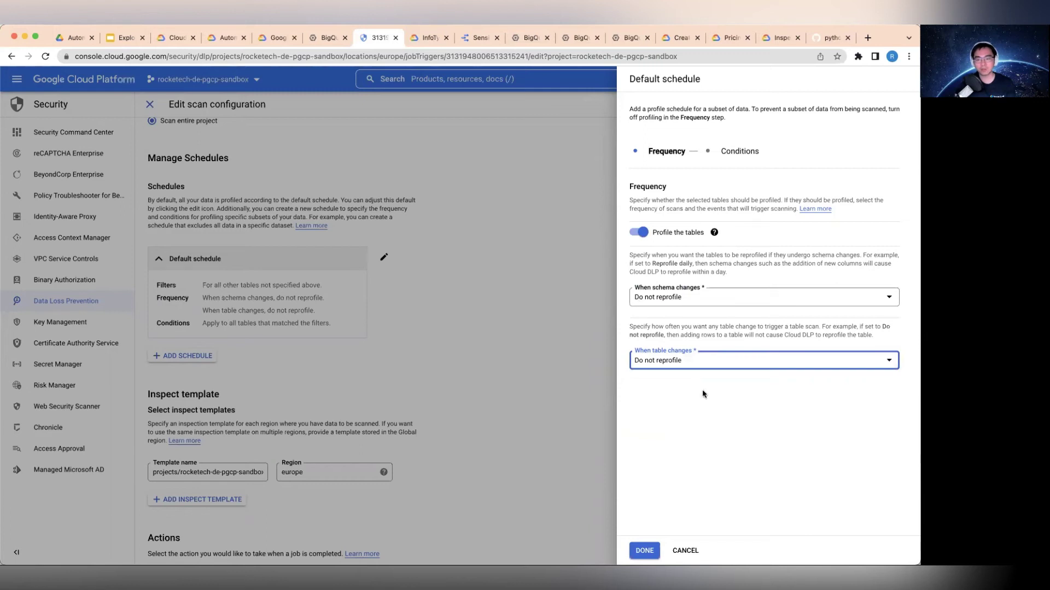
click(674, 545)
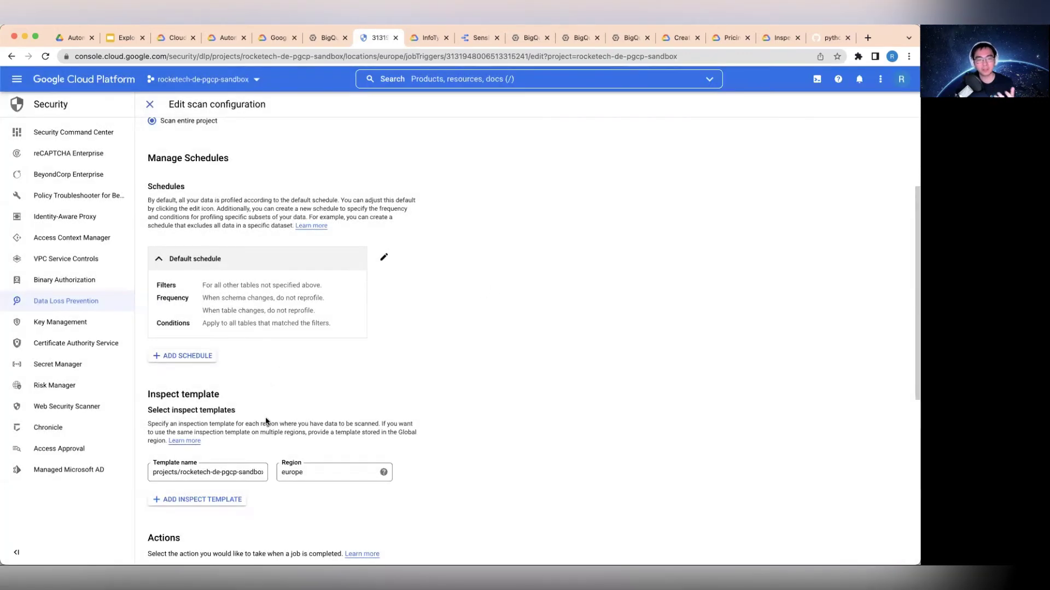
Step: Review the scan configuration's schedules, inspect template and actions, then exit to the scan configurations list without saving
scroll(268, 421, down, 3)
scroll(270, 414, down, 1)
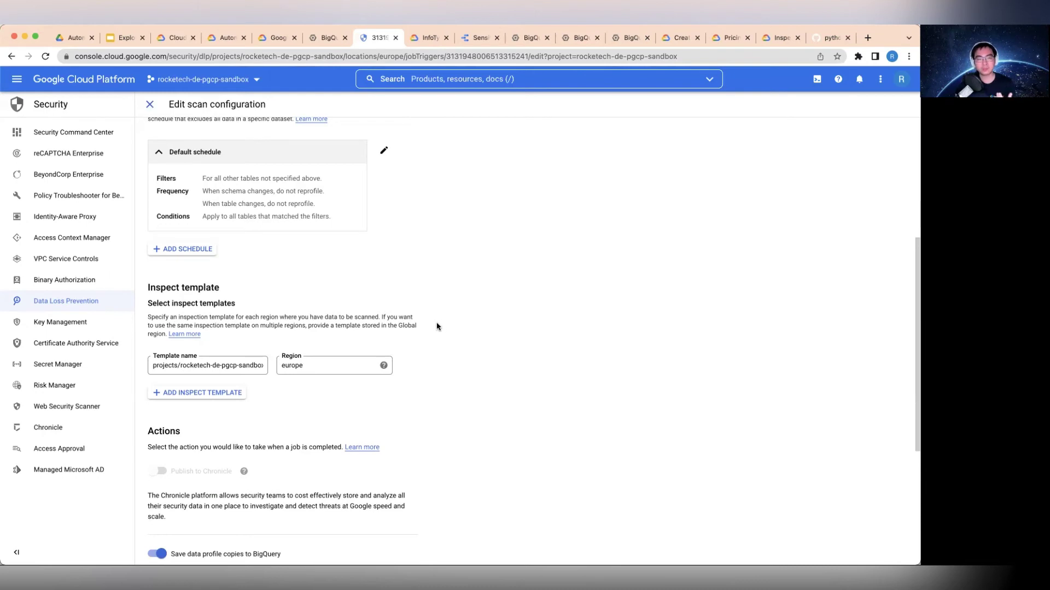
scroll(416, 312, up, 5)
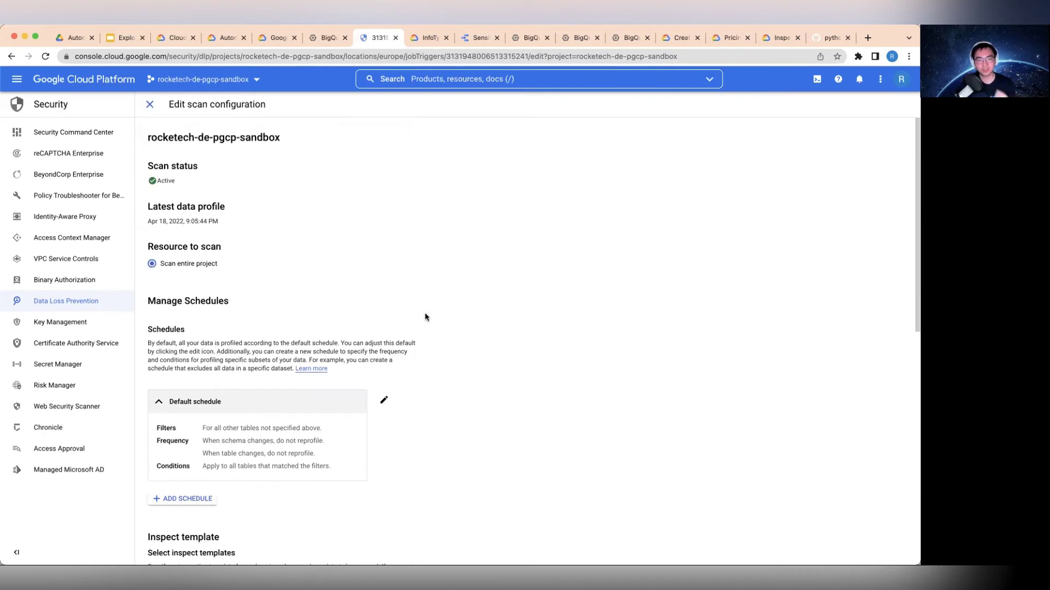
scroll(435, 323, down, 2)
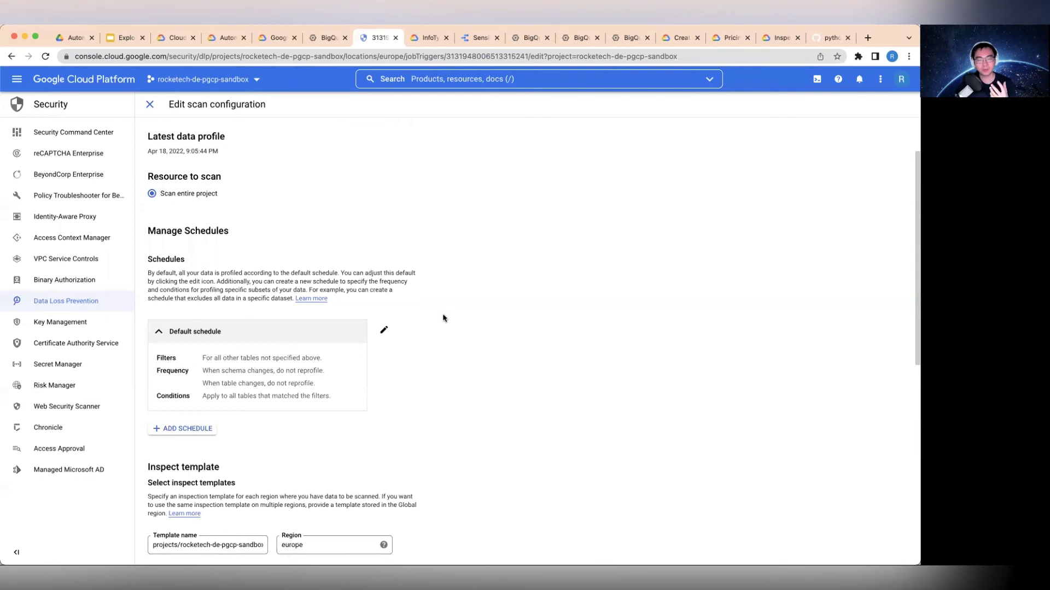
scroll(449, 316, down, 1)
scroll(454, 320, up, 3)
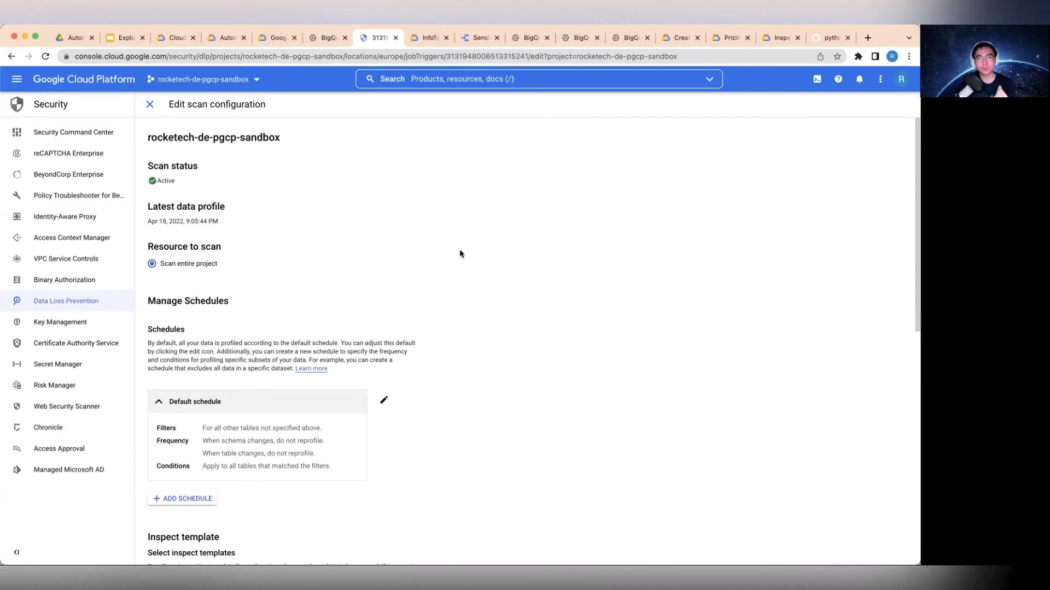
click(149, 105)
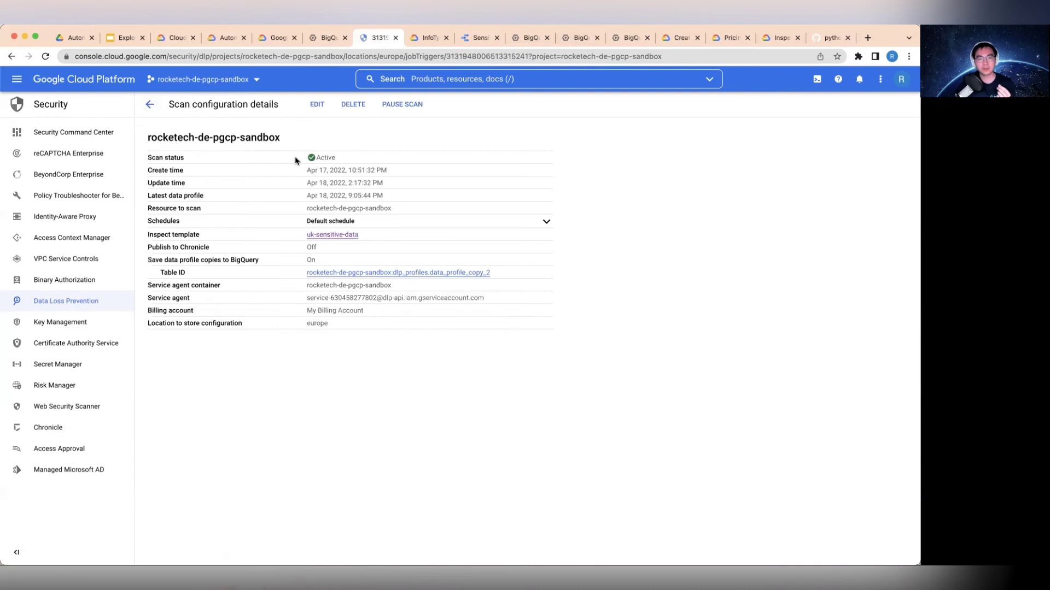
click(148, 105)
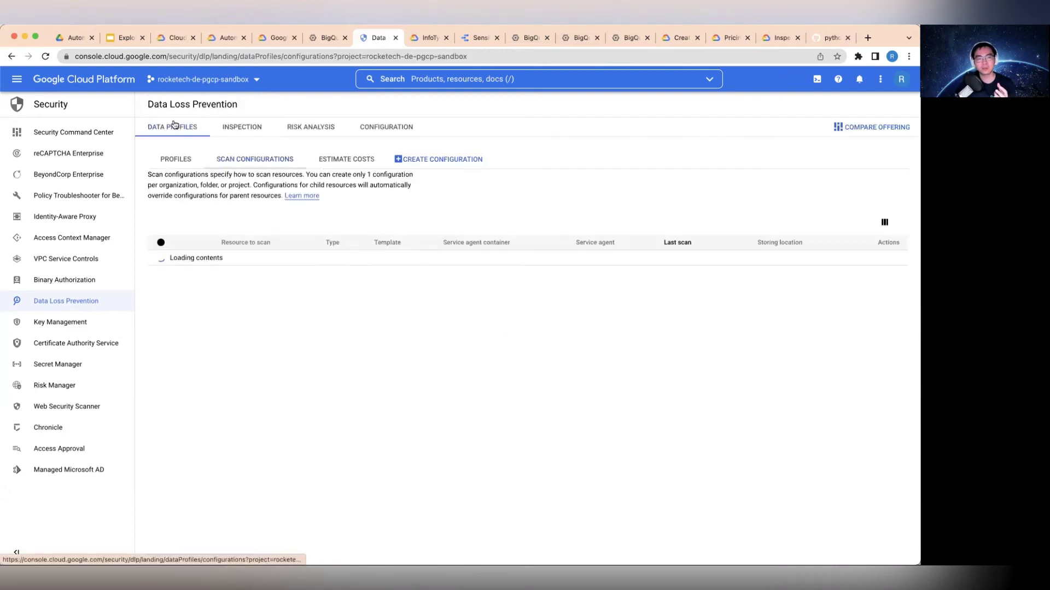
Step: Open the table data profiles again and examine the data risk and sensitivity of each table
click(186, 158)
scroll(415, 398, down, 2)
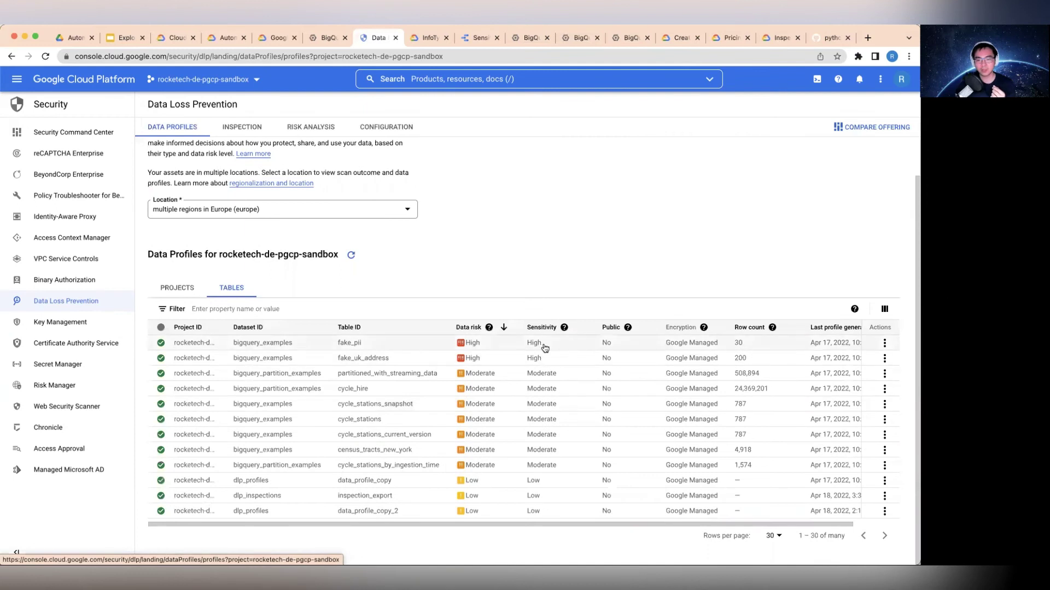
scroll(730, 387, up, 1)
scroll(738, 389, down, 1)
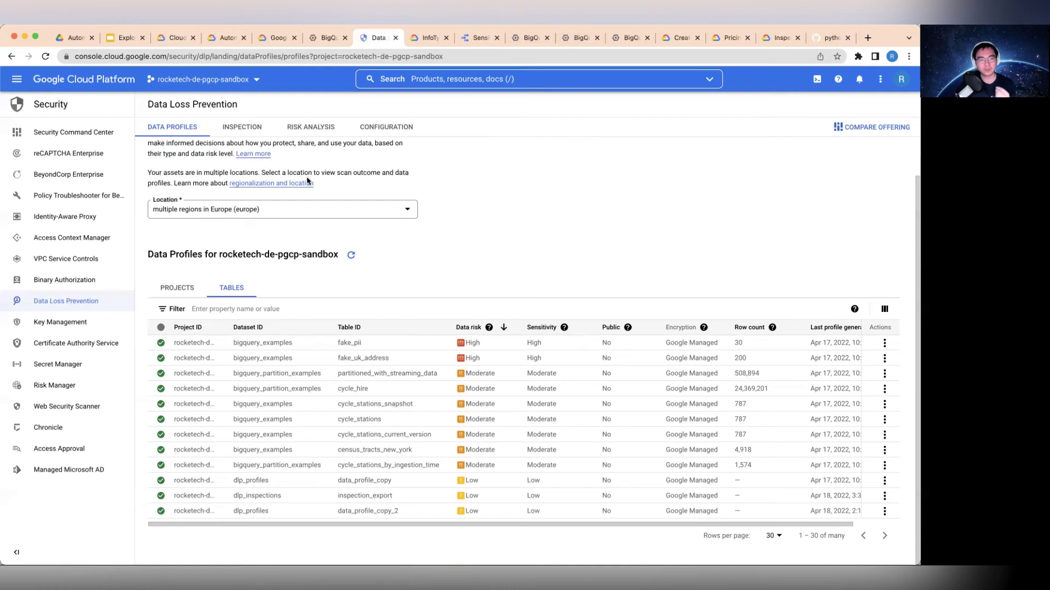
Step: Open the inspect_cycle_stations_snapshot inspection job and start a new job as a copy of it
click(245, 131)
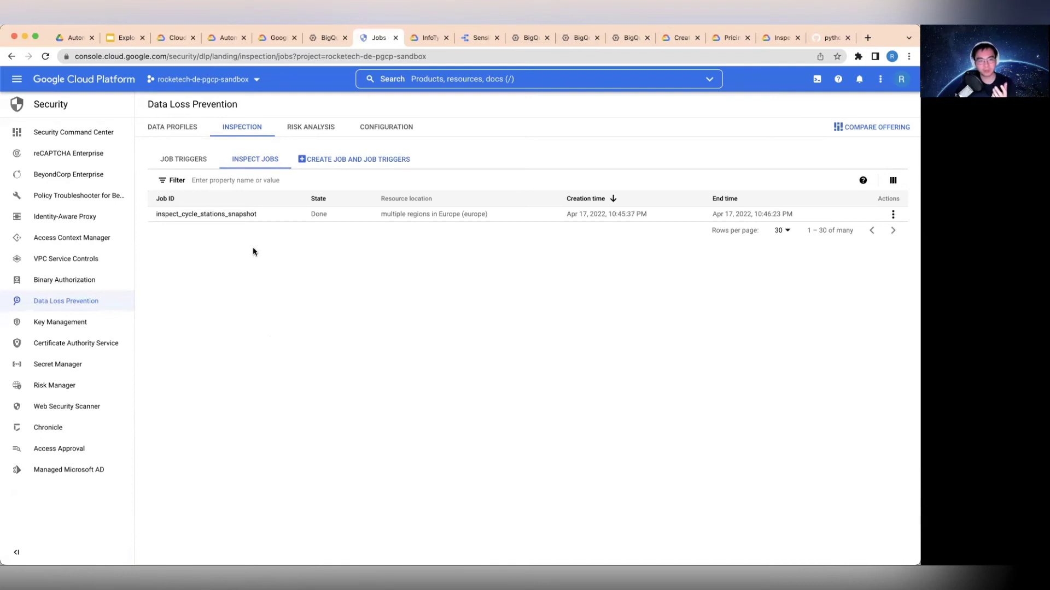
click(230, 216)
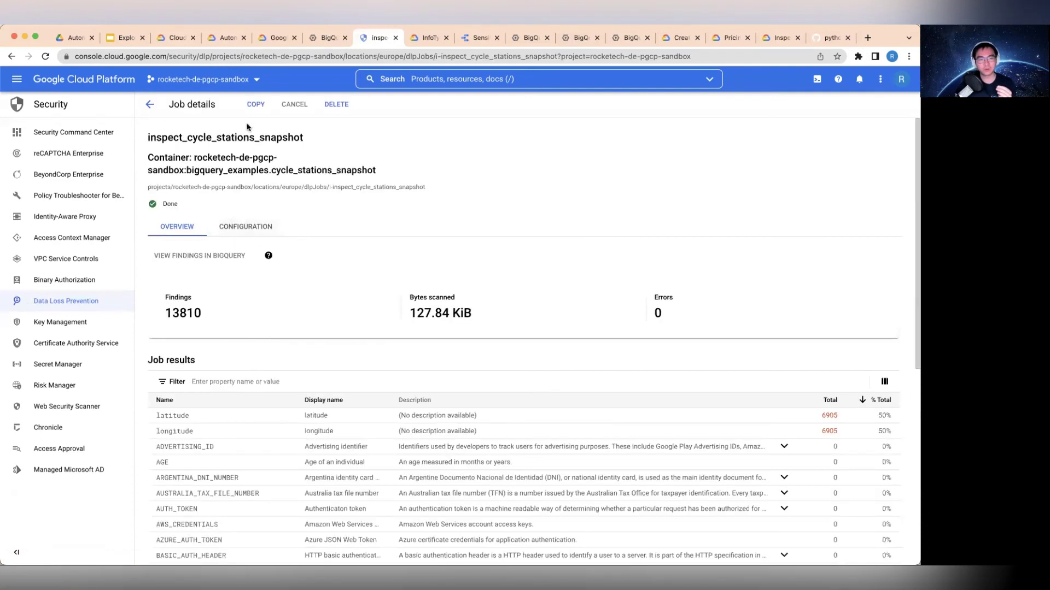
click(256, 107)
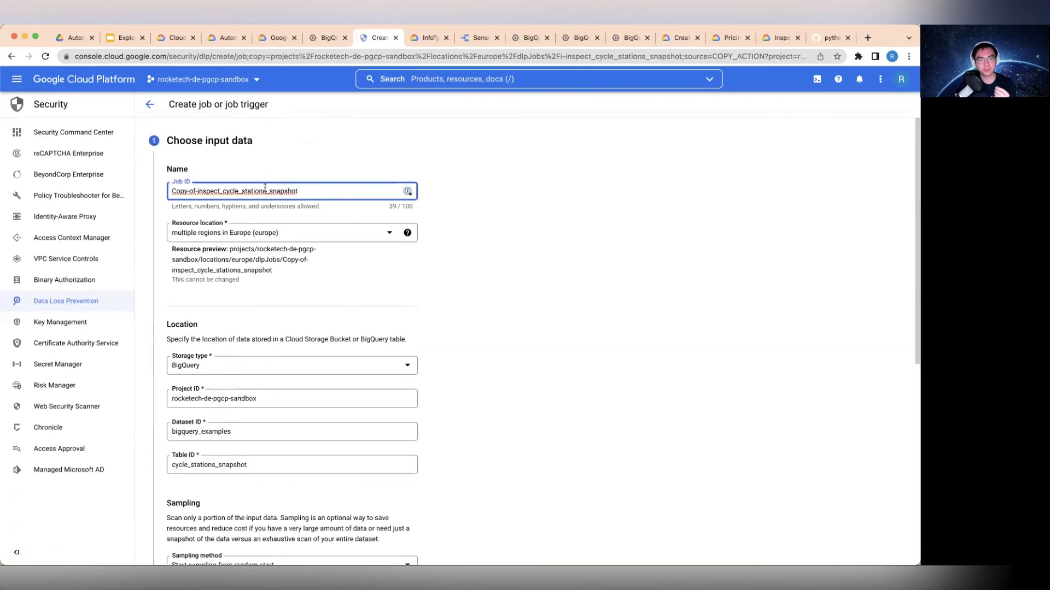
click(491, 246)
Step: Review the copied job's resource location and storage type options, keeping BigQuery as the storage type
scroll(377, 284, down, 2)
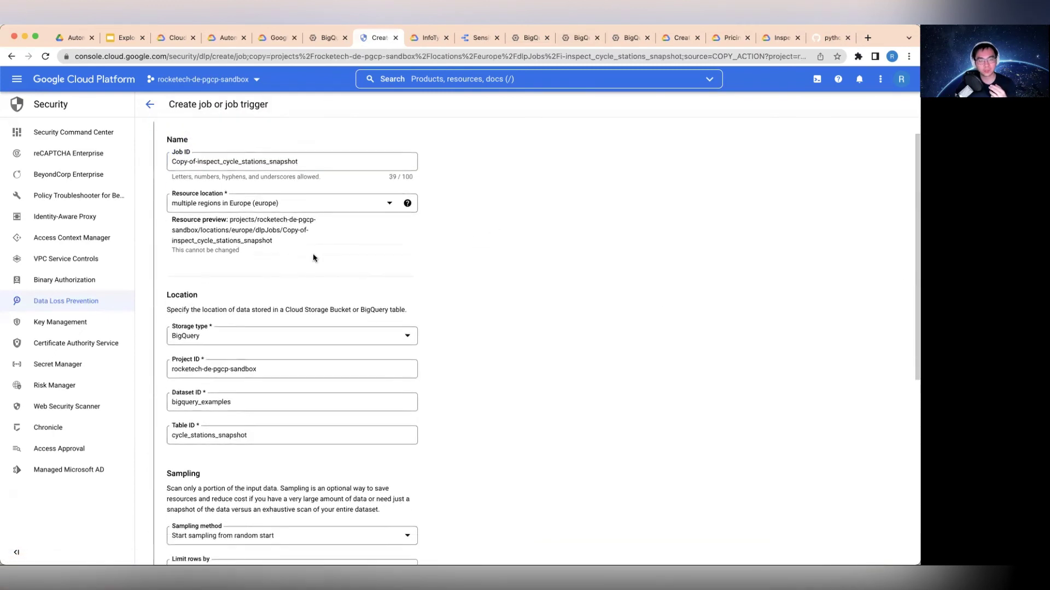
scroll(422, 262, up, 1)
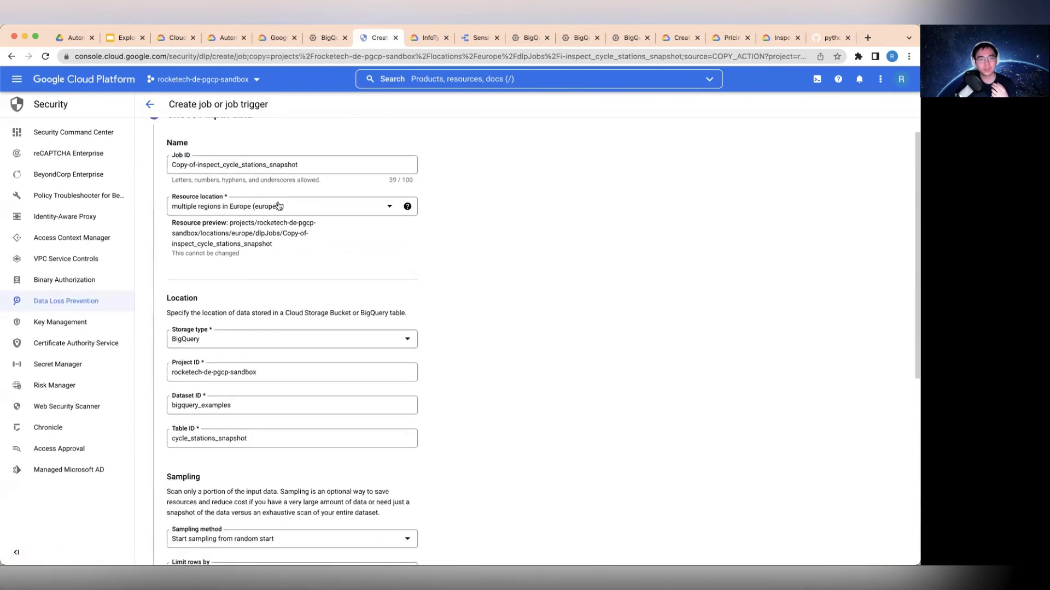
scroll(251, 251, down, 4)
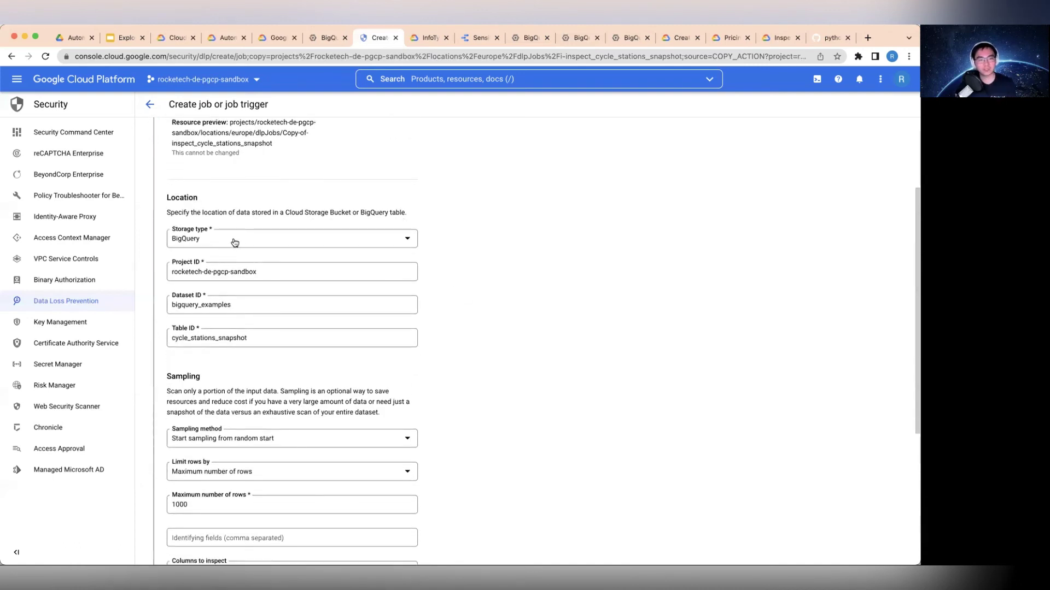
click(239, 239)
click(213, 265)
scroll(459, 329, down, 5)
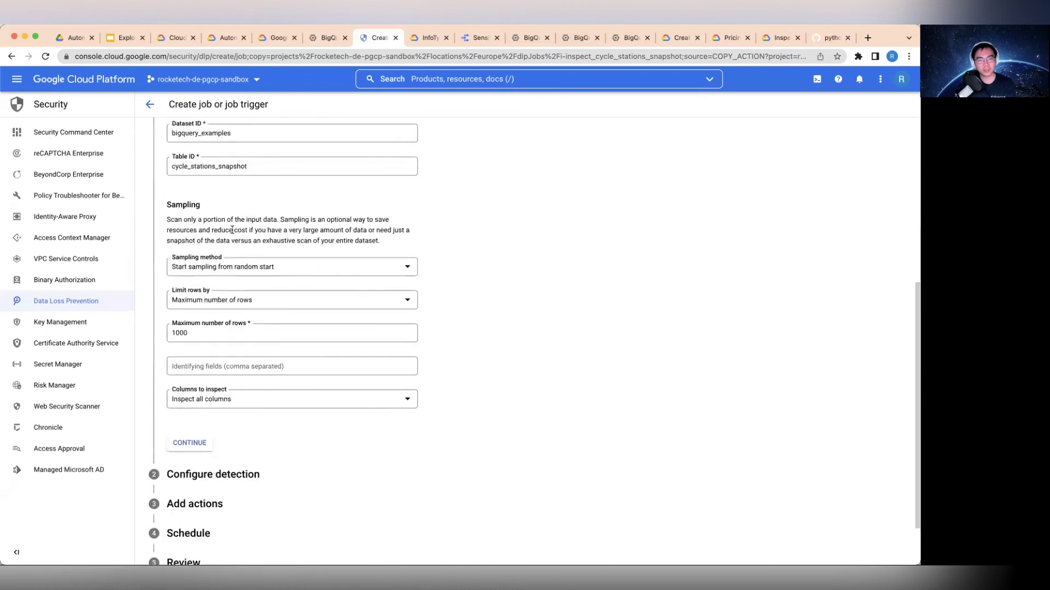
Step: Examine the job's sampling description and its maximum number of rows setting
mouse_move(166, 217)
mouse_down()
mouse_move(409, 246)
mouse_move(305, 249)
mouse_move(168, 221)
mouse_up()
click(168, 222)
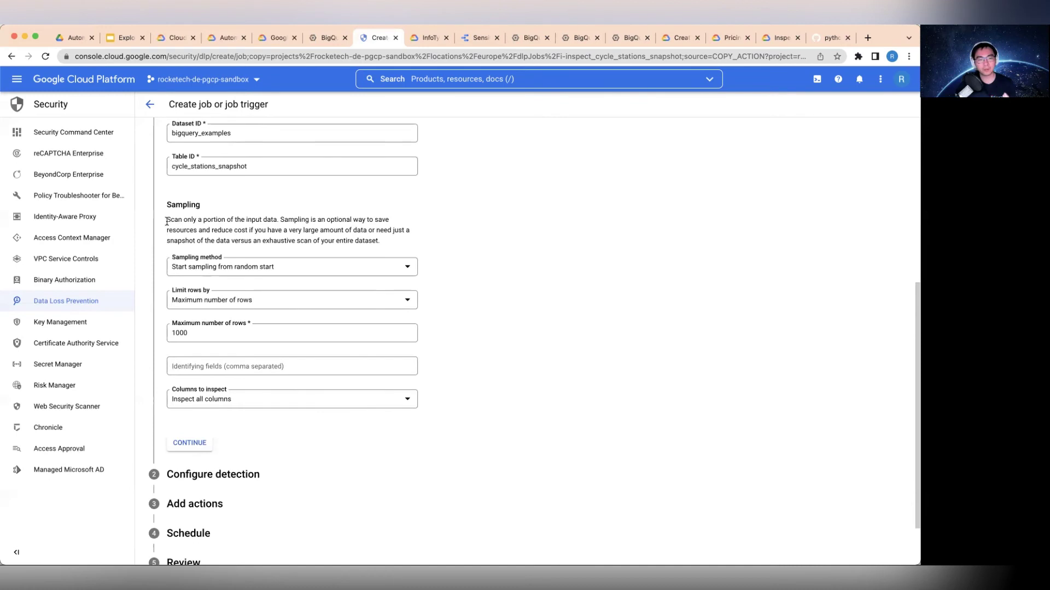
drag(166, 221, 415, 249)
click(392, 242)
scroll(247, 309, down, 2)
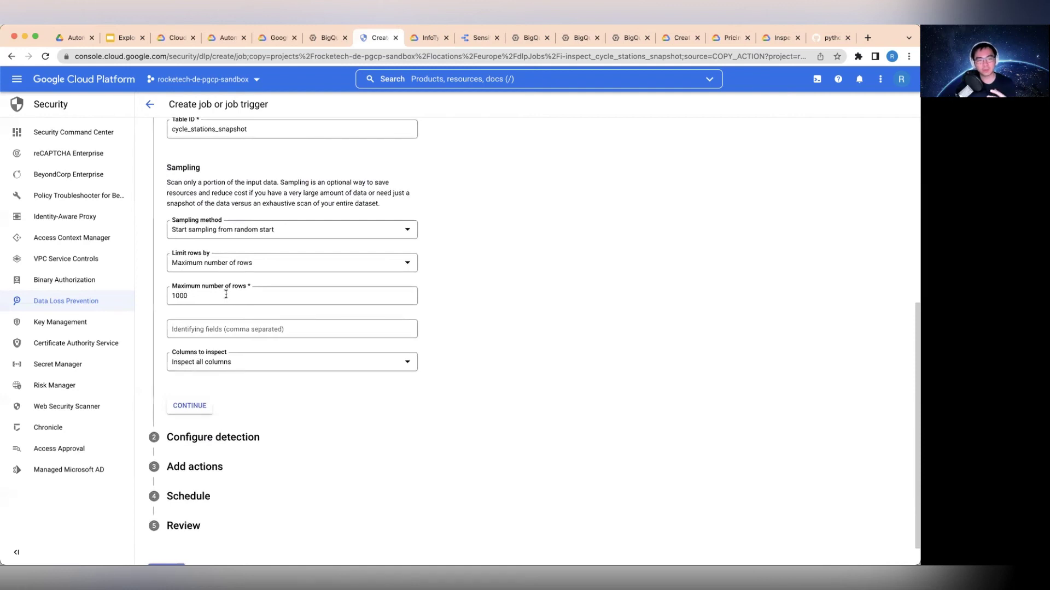
click(227, 296)
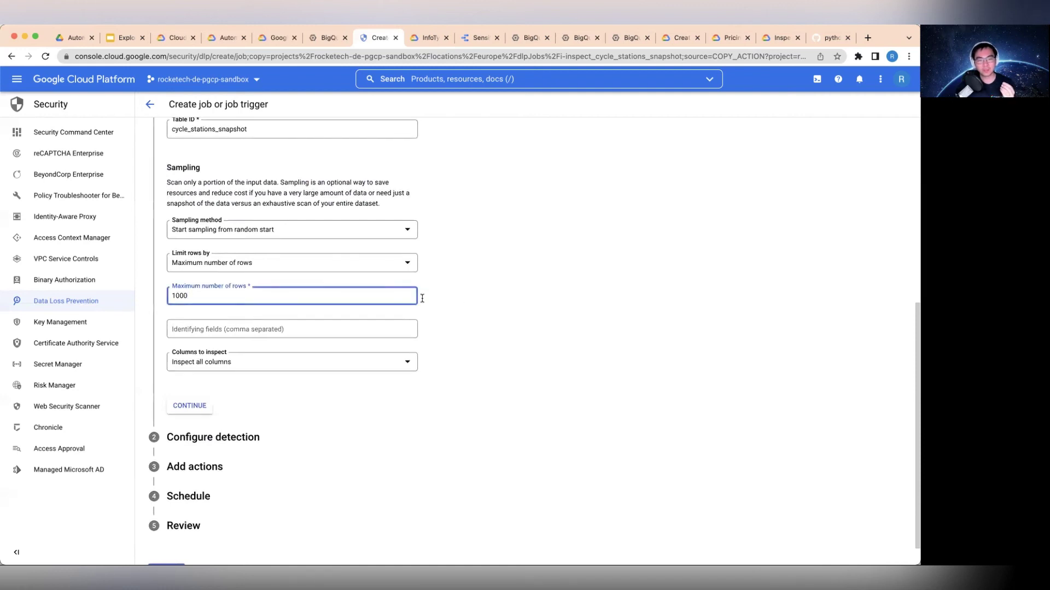
click(451, 300)
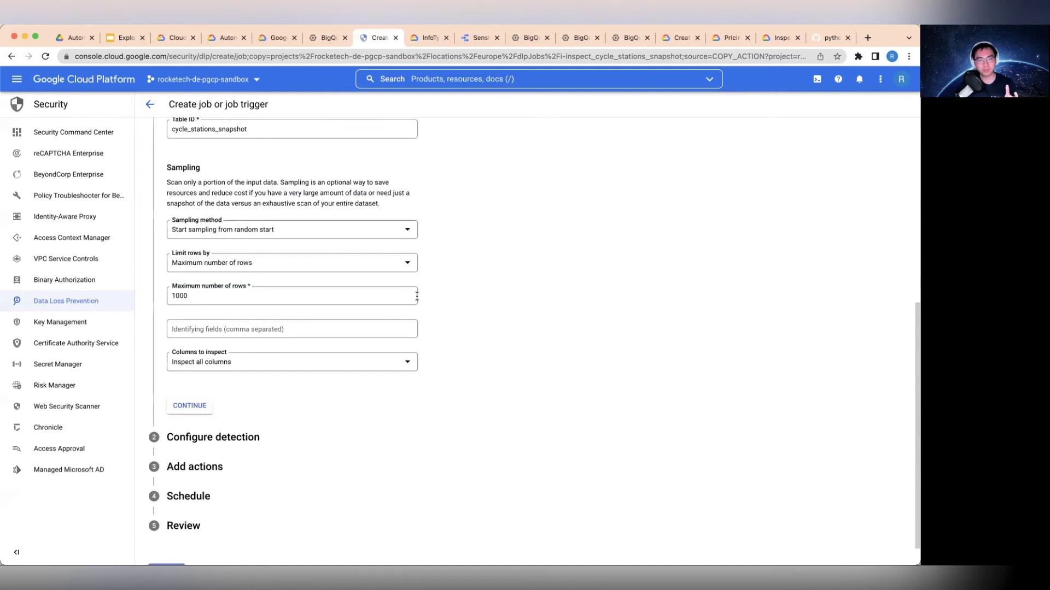
click(284, 296)
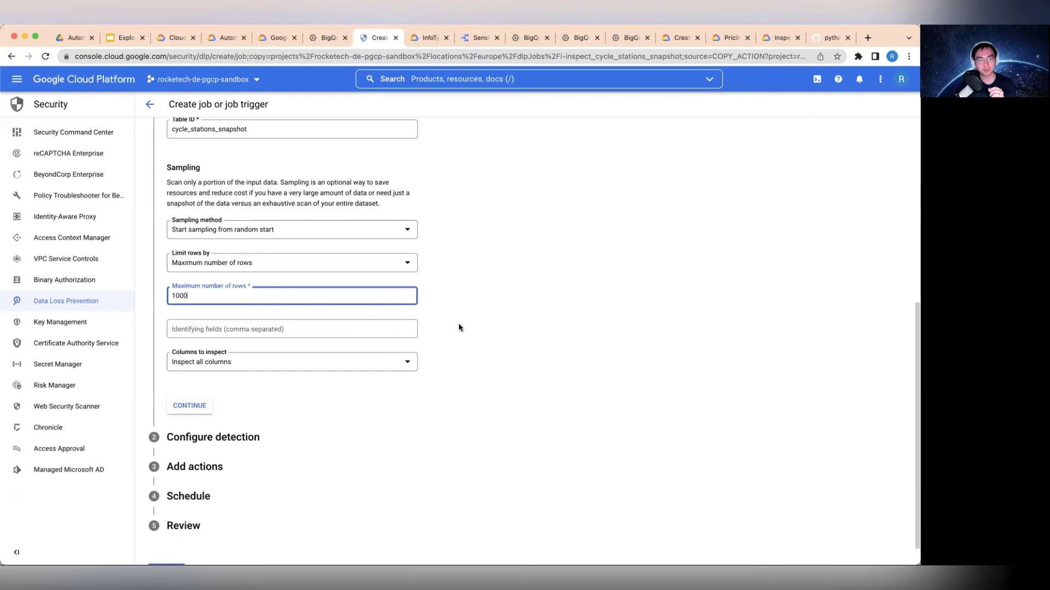
Step: Continue to the detection settings and review the uk-sensitive-data template name, InfoTypes, inspection rulesets and confidence threshold
scroll(328, 360, down, 1)
click(203, 387)
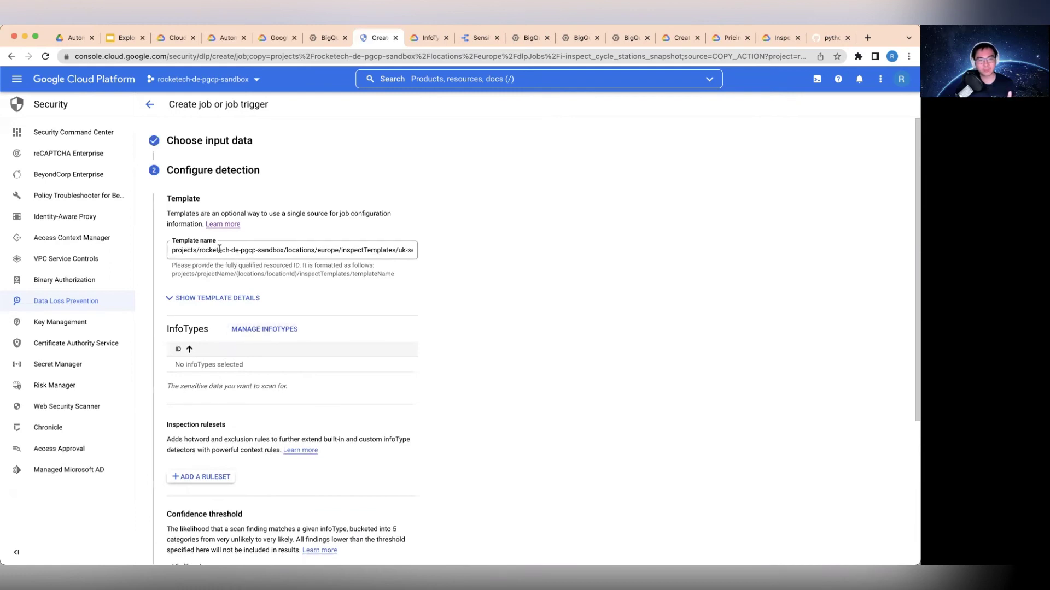
drag(223, 249, 452, 253)
click(506, 253)
drag(385, 249, 576, 253)
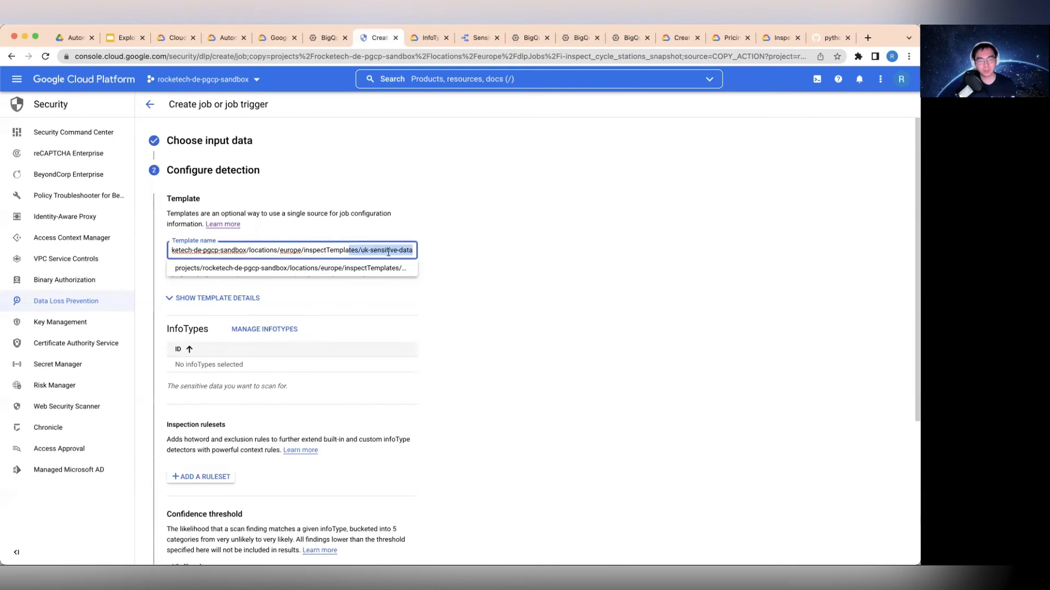
click(443, 262)
scroll(267, 313, down, 3)
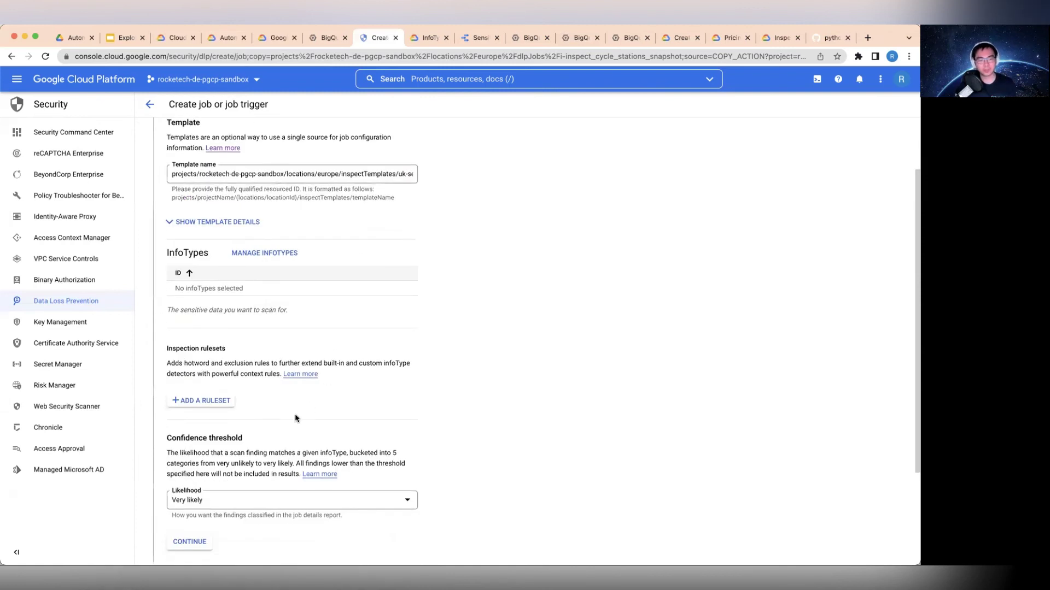
scroll(303, 420, down, 5)
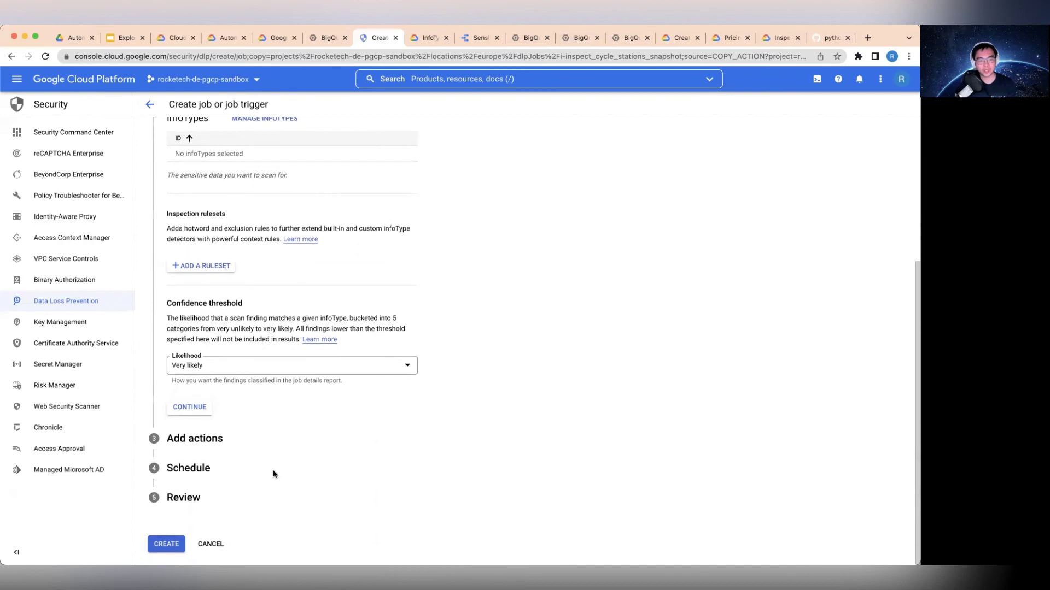
Step: Continue to the job's actions and review the options for saving, publishing and notifying about findings
click(191, 407)
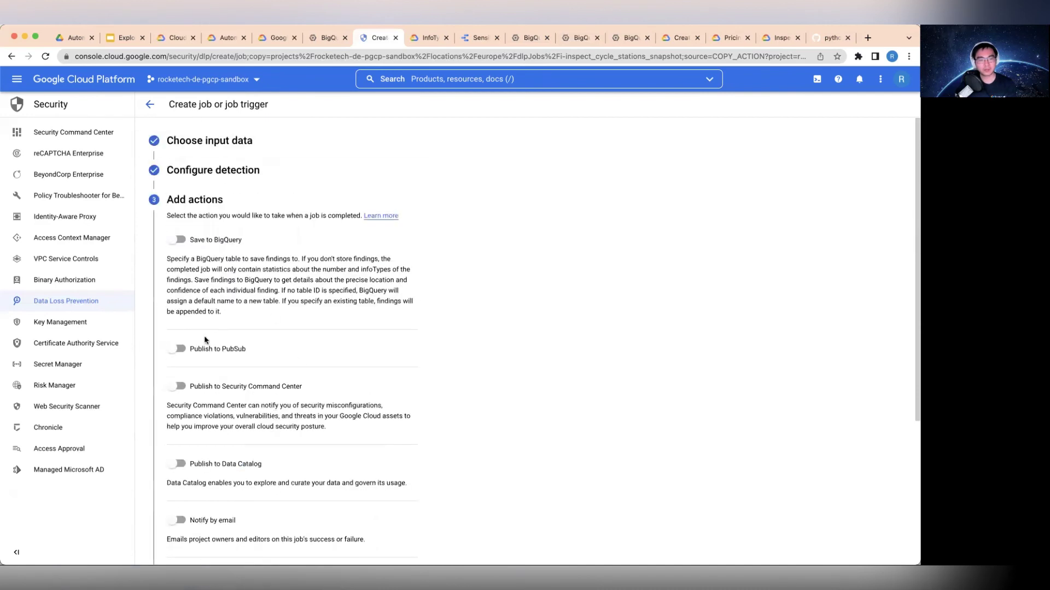
scroll(218, 349, down, 1)
scroll(215, 290, up, 1)
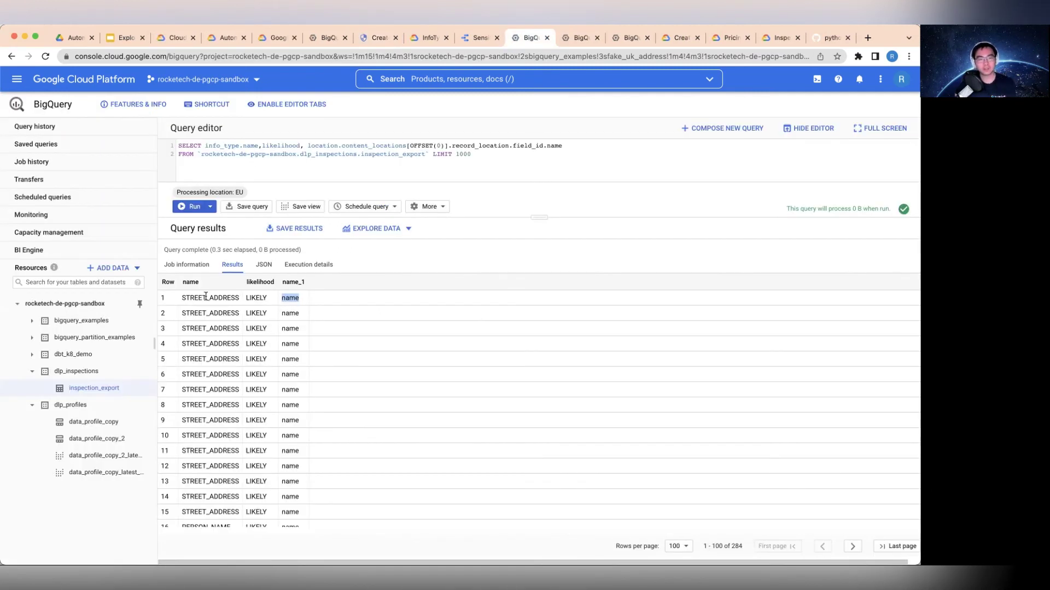
Step: Preview the inspection_export table in the dlp_inspections dataset and look across its finding and location columns
click(110, 389)
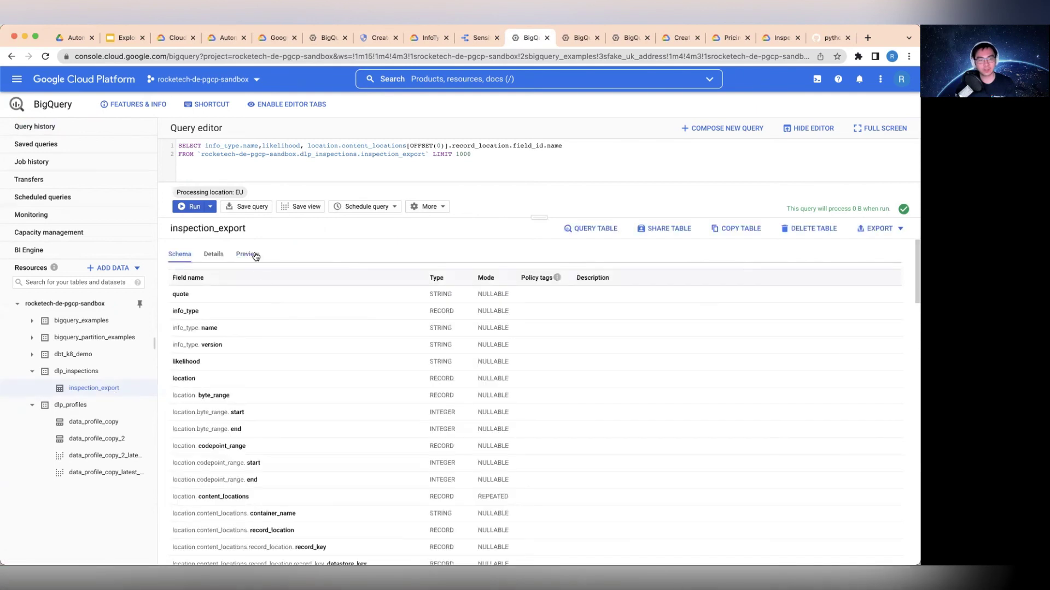
click(244, 255)
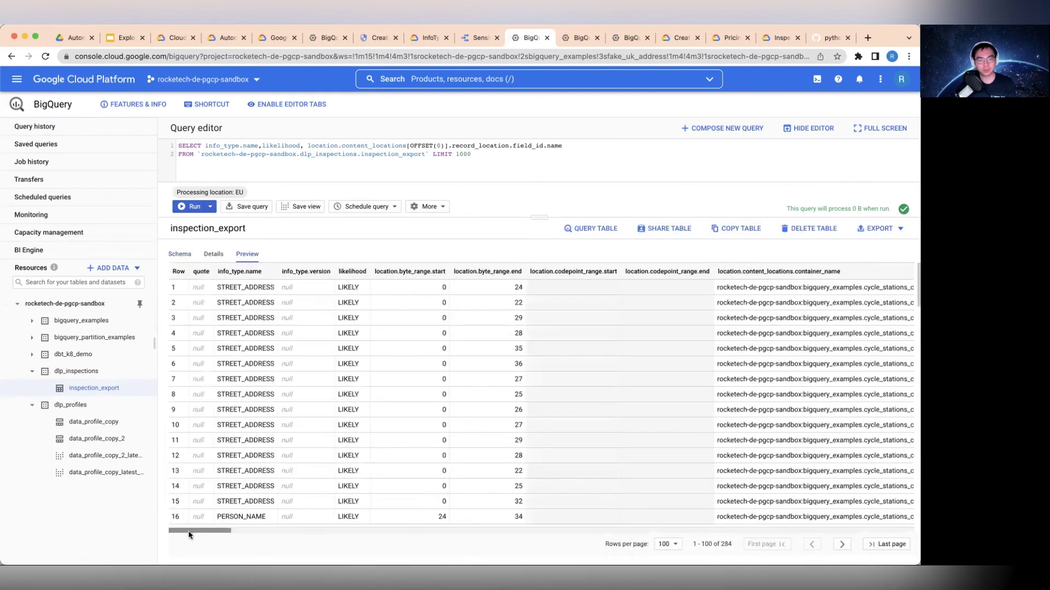
drag(187, 532, 202, 533)
scroll(238, 517, right, 10)
scroll(406, 534, right, 10)
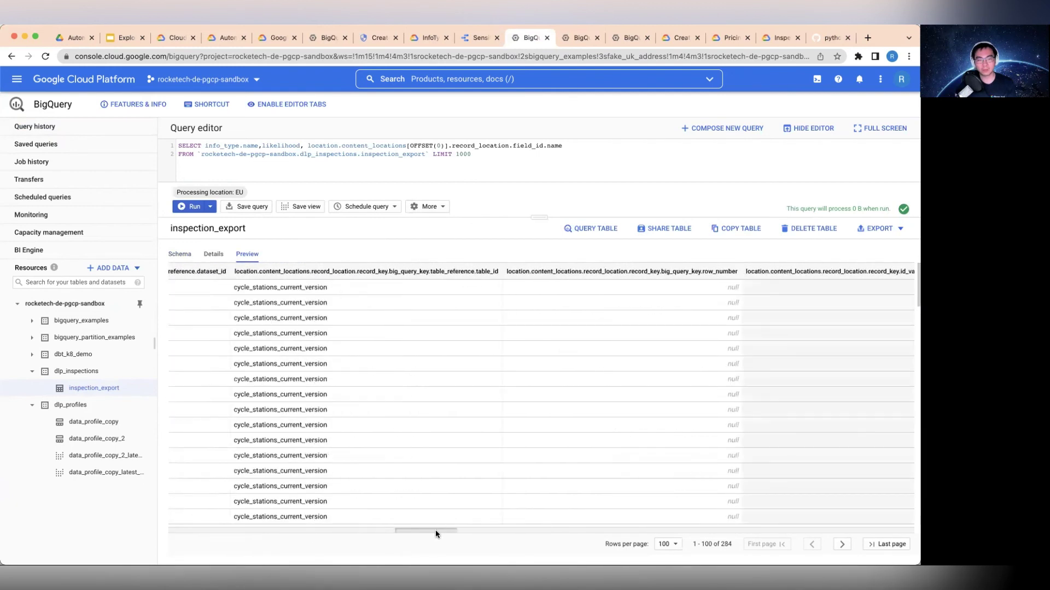
scroll(435, 530, left, 20)
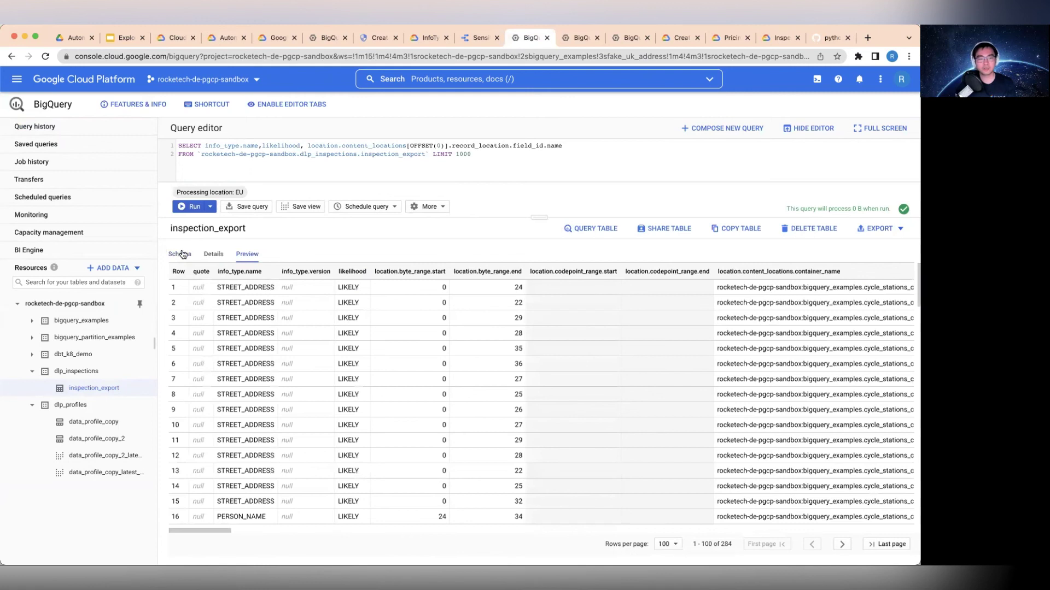
click(493, 156)
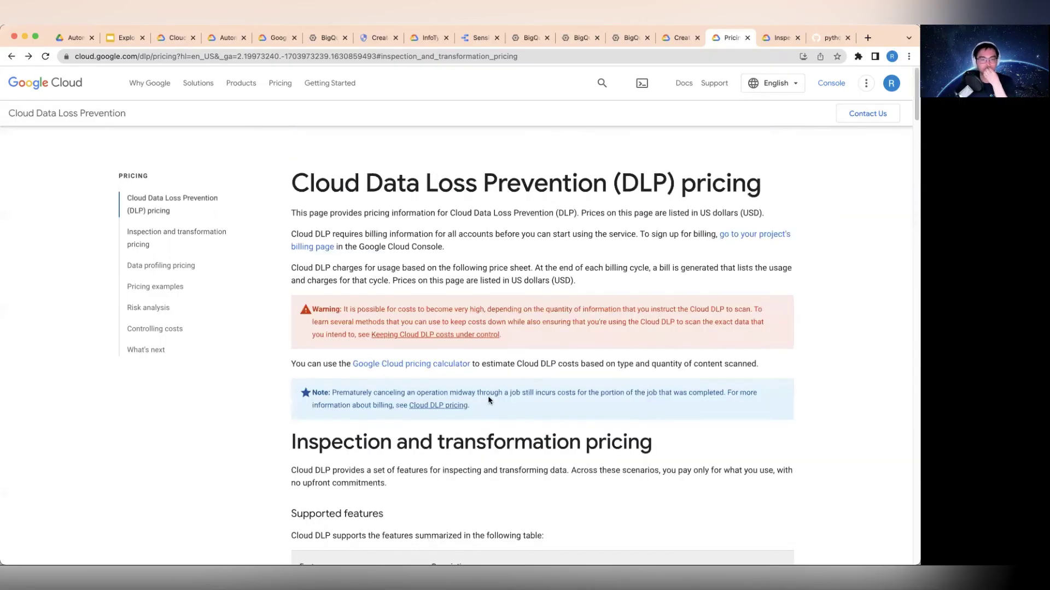
Step: Read the warning about high scanning costs on the Cloud Data Loss Prevention pricing page
scroll(489, 401, down, 1)
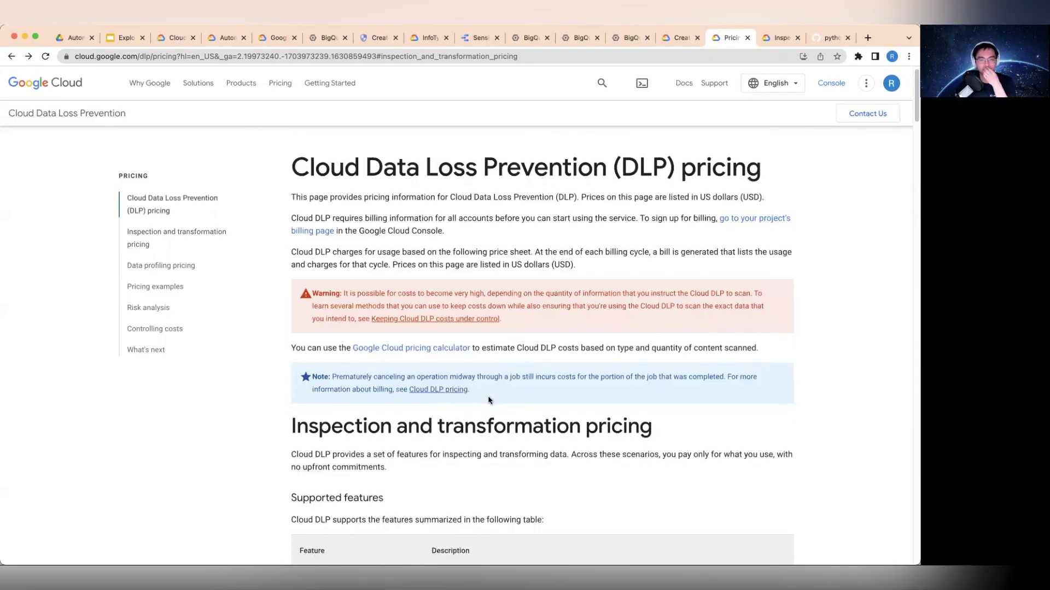
drag(523, 294, 521, 321)
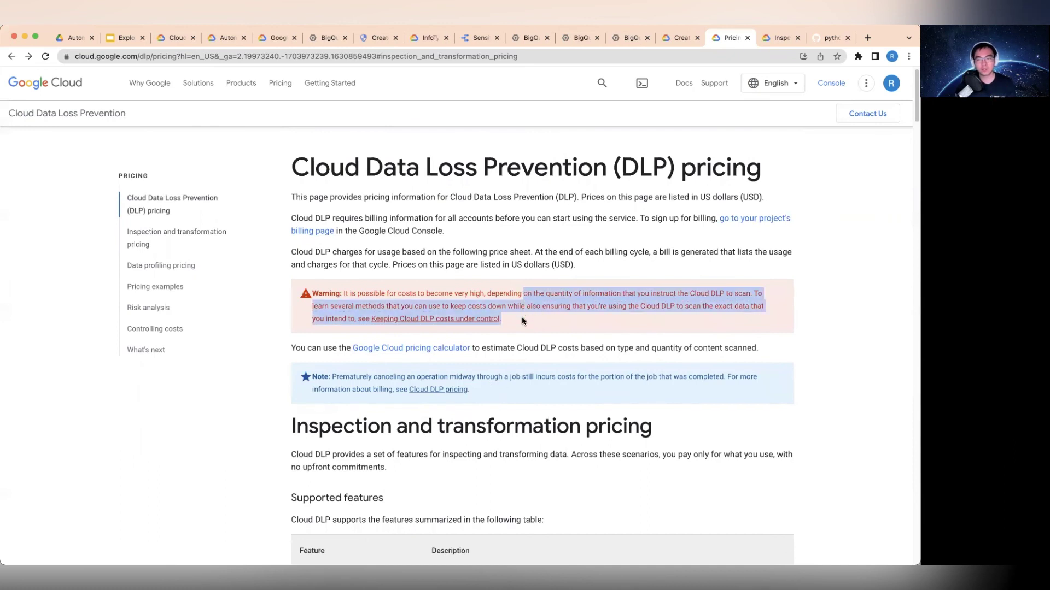
click(522, 321)
triple_click(445, 302)
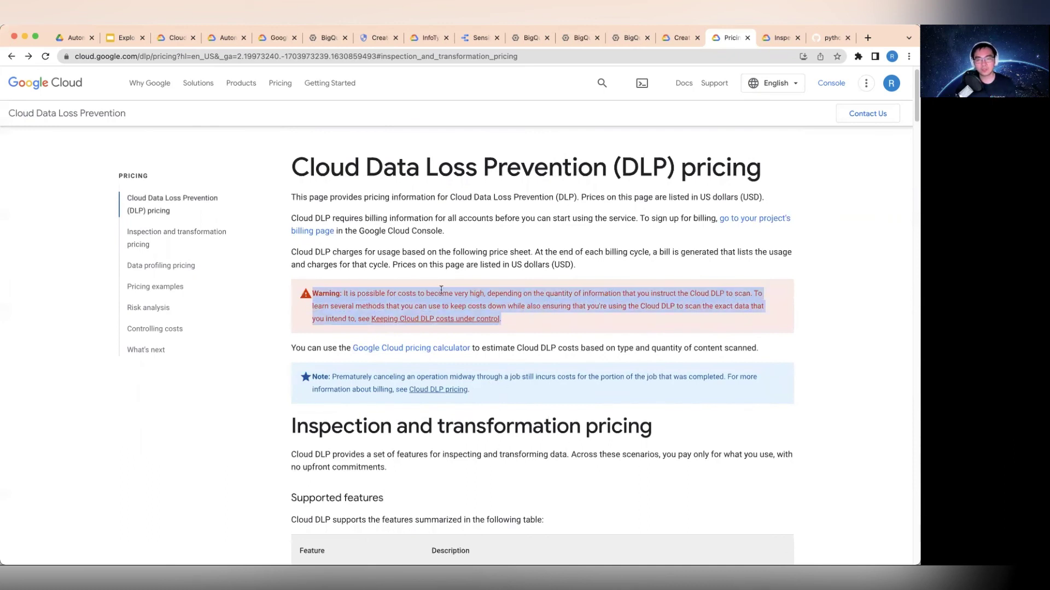
click(535, 289)
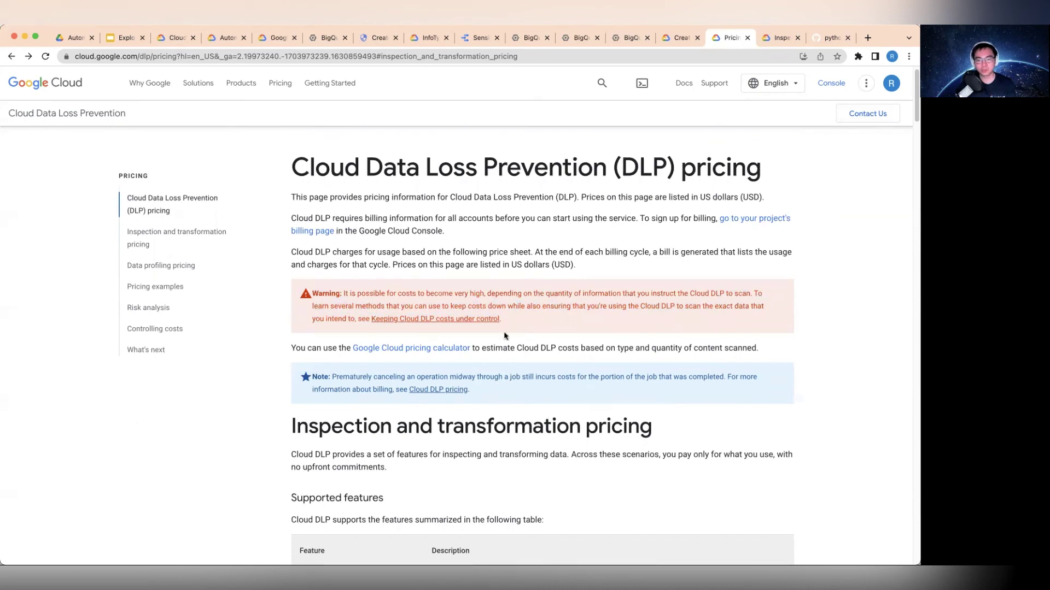
drag(514, 328, 284, 299)
click(535, 317)
drag(570, 293, 539, 317)
click(540, 317)
Step: Examine the storage inspection job pricing table, focusing on the 1 GB to 50 TB tier
scroll(546, 343, down, 5)
scroll(596, 362, down, 4)
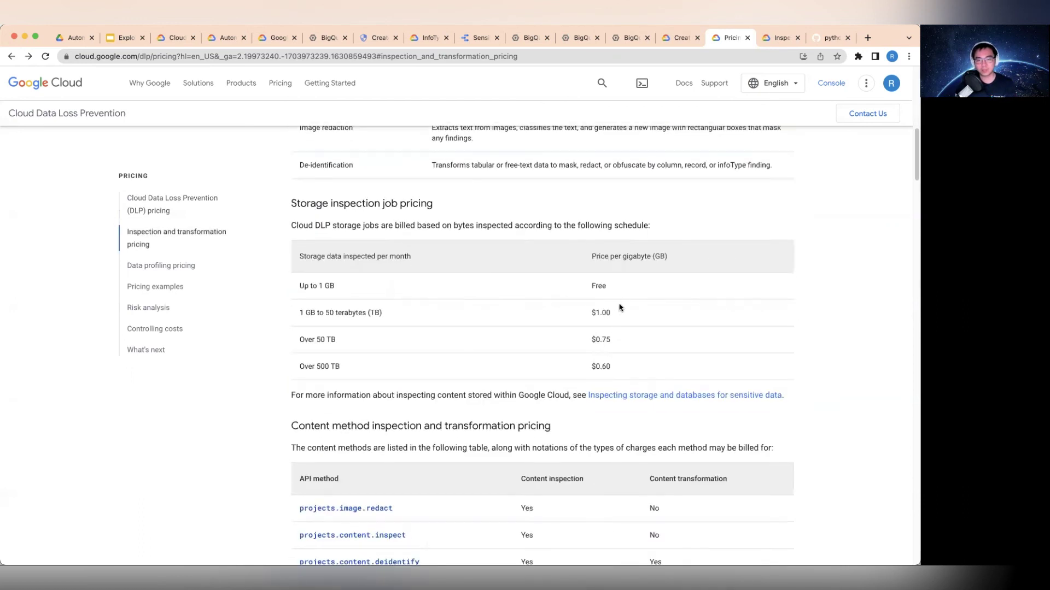
drag(617, 304, 581, 302)
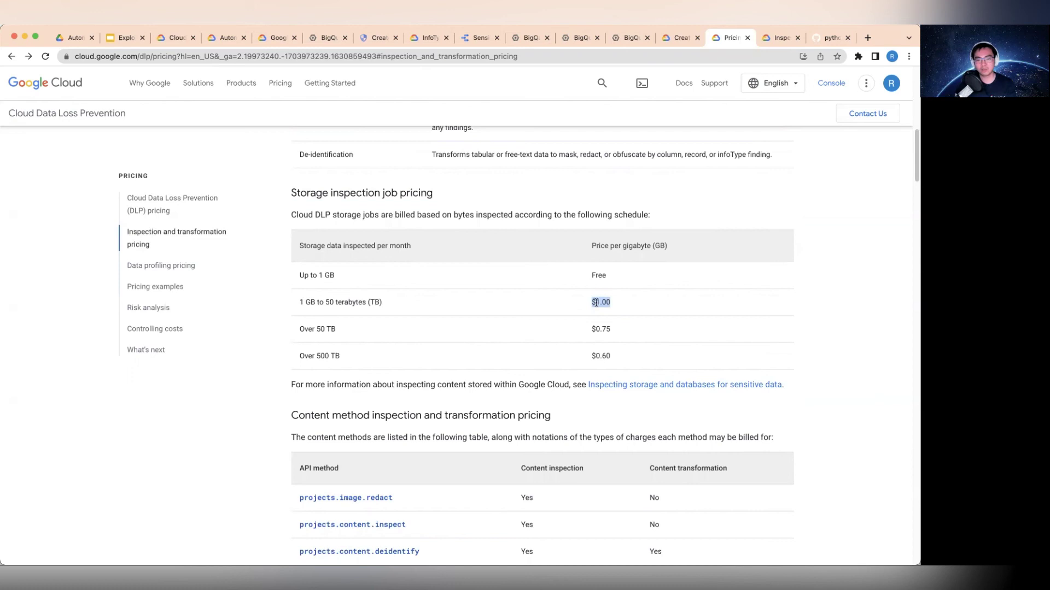
drag(623, 304, 568, 302)
click(614, 306)
scroll(571, 326, up, 10)
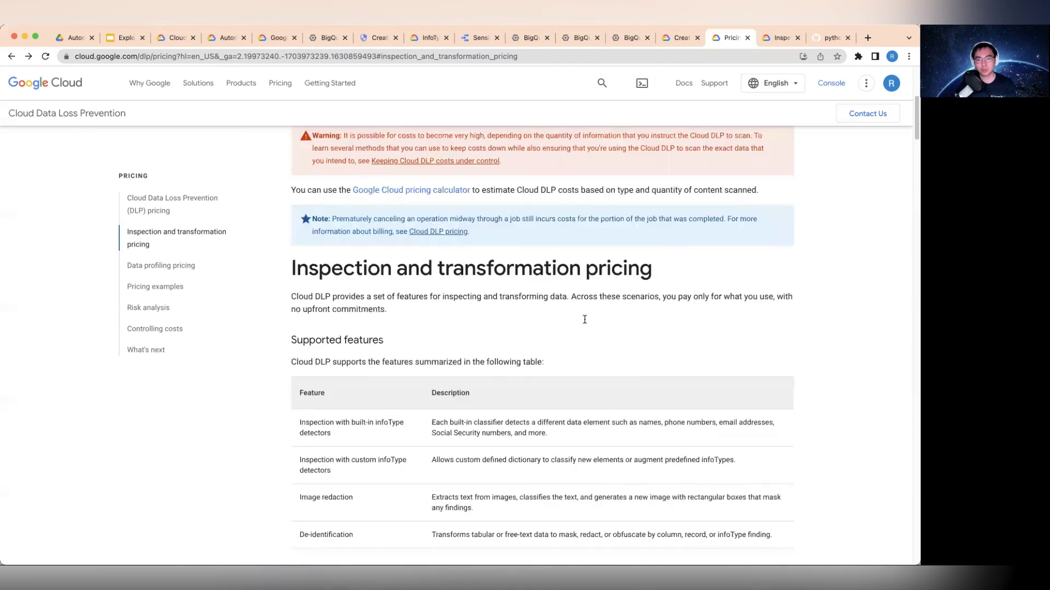
scroll(574, 321, up, 2)
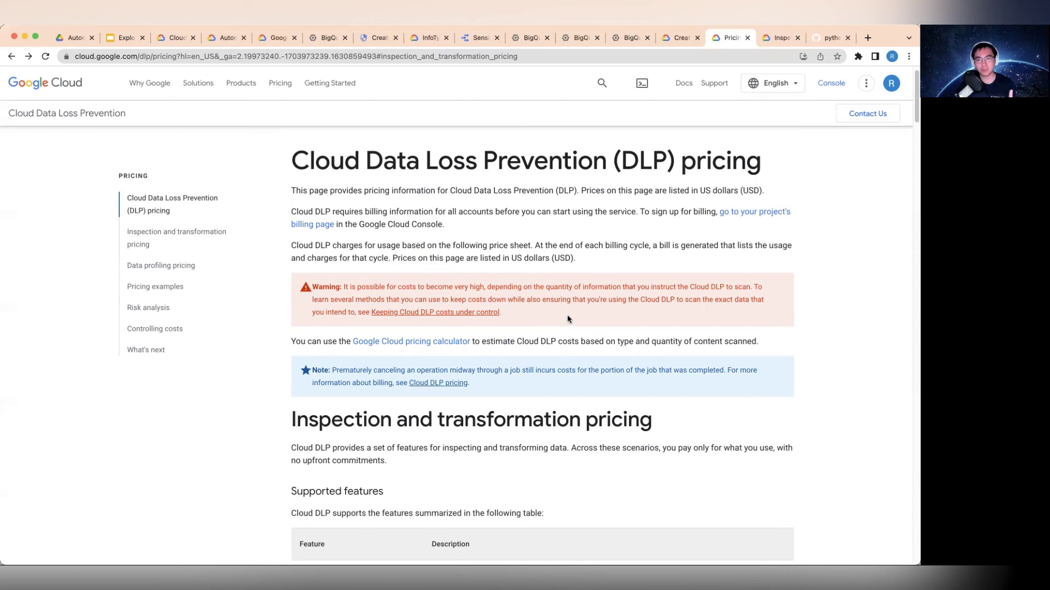
Step: Return to the BigQuery metadata query and examine the project, dataset and __TABLES__ parts of its first statement
click(621, 39)
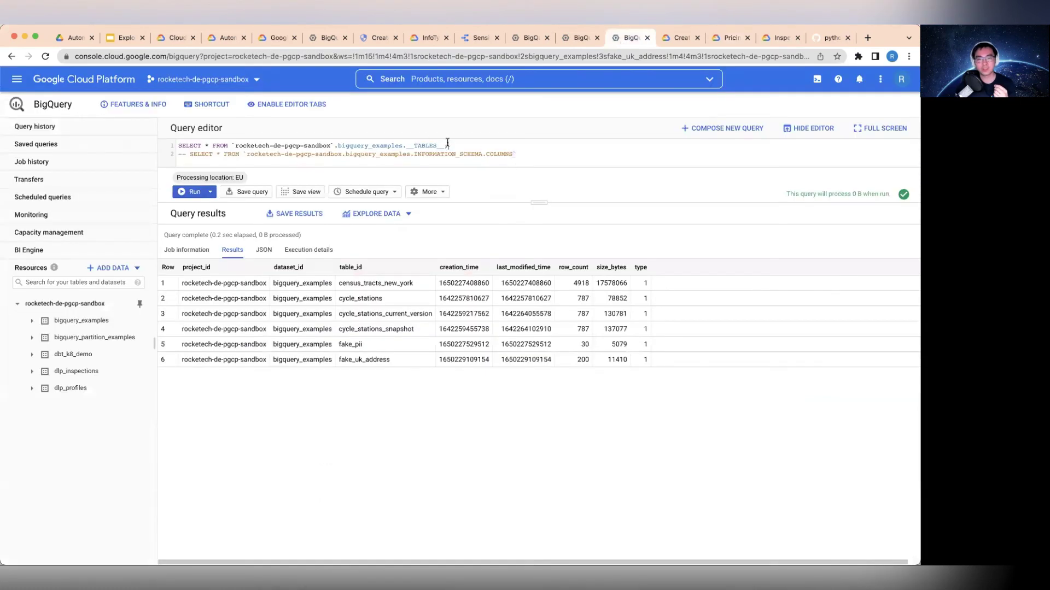
double_click(354, 146)
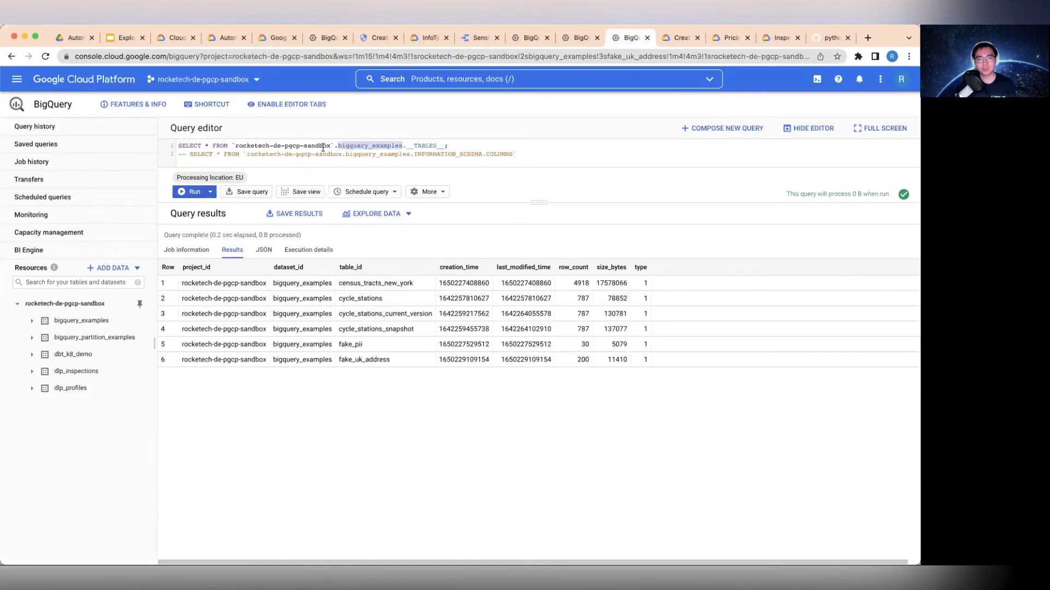
click(313, 146)
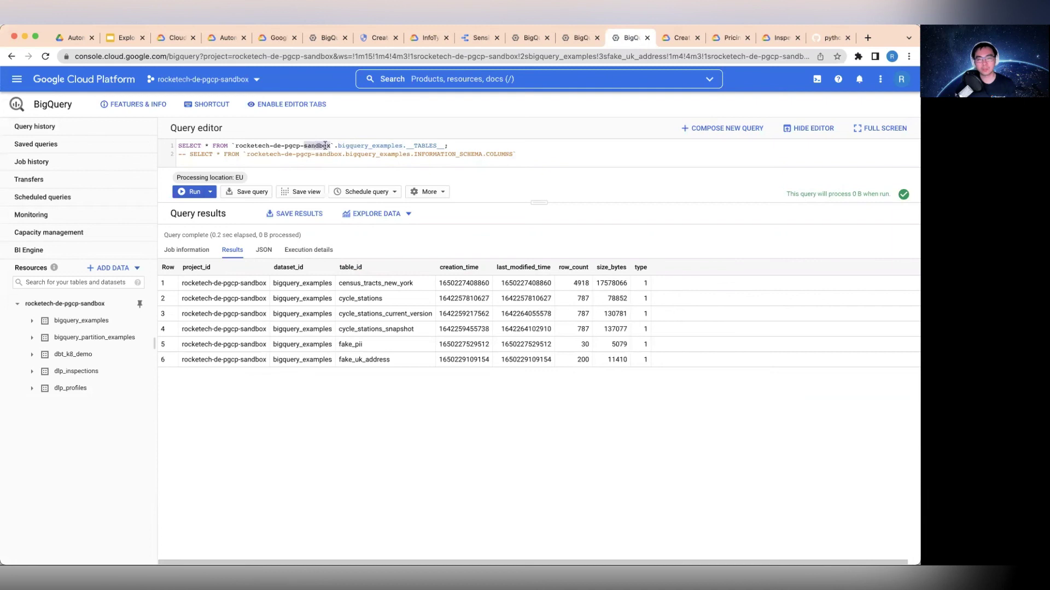
click(373, 146)
click(409, 146)
triple_click(469, 145)
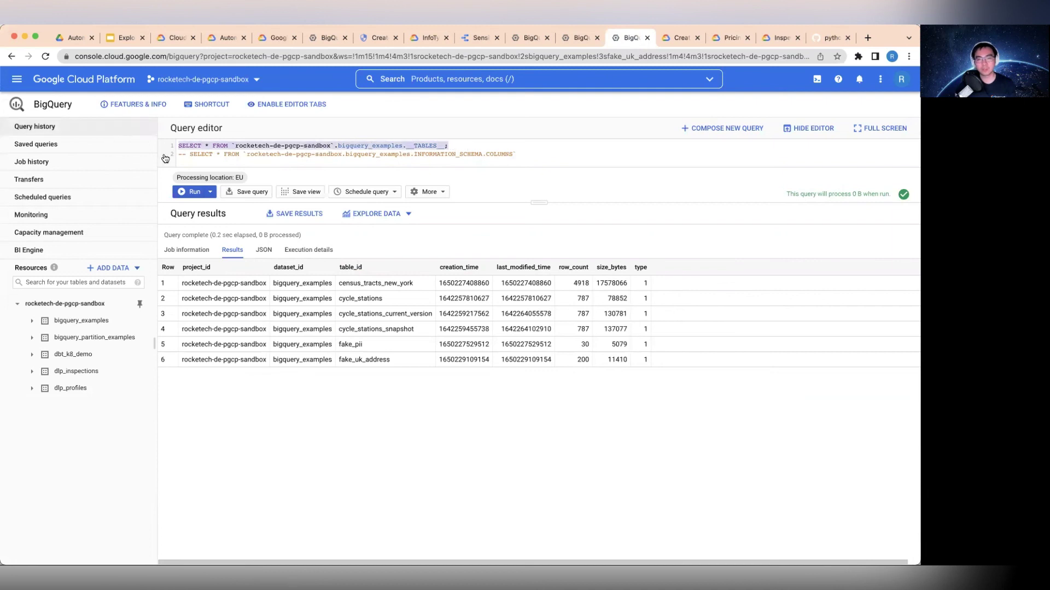
Step: Comment out the __TABLES__ statement, uncomment the bigquery_examples INFORMATION_SCHEMA.COLUMNS statement and run the query
click(479, 151)
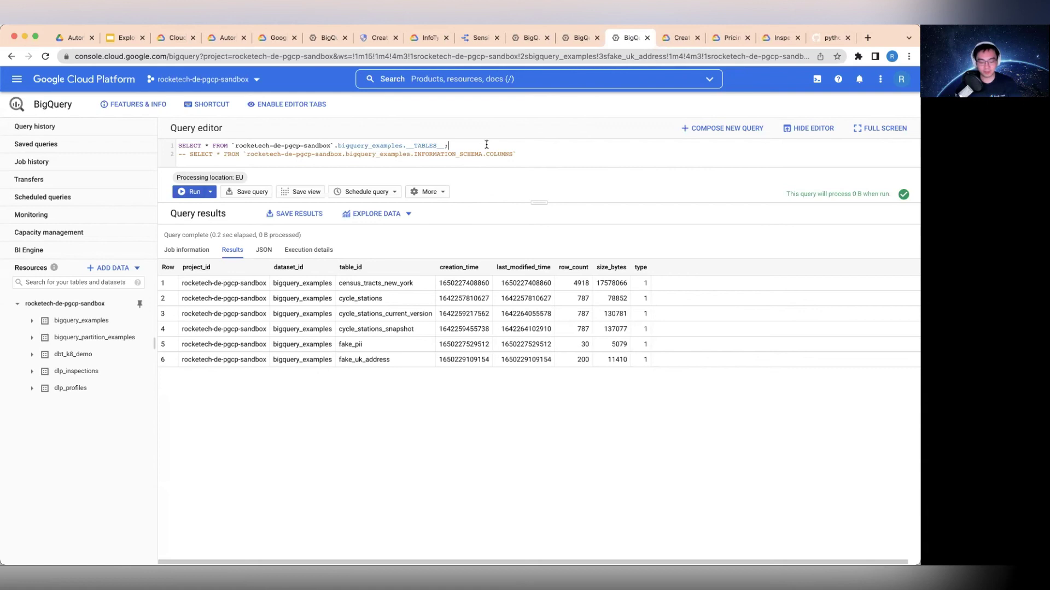
key(ctrl+slash)
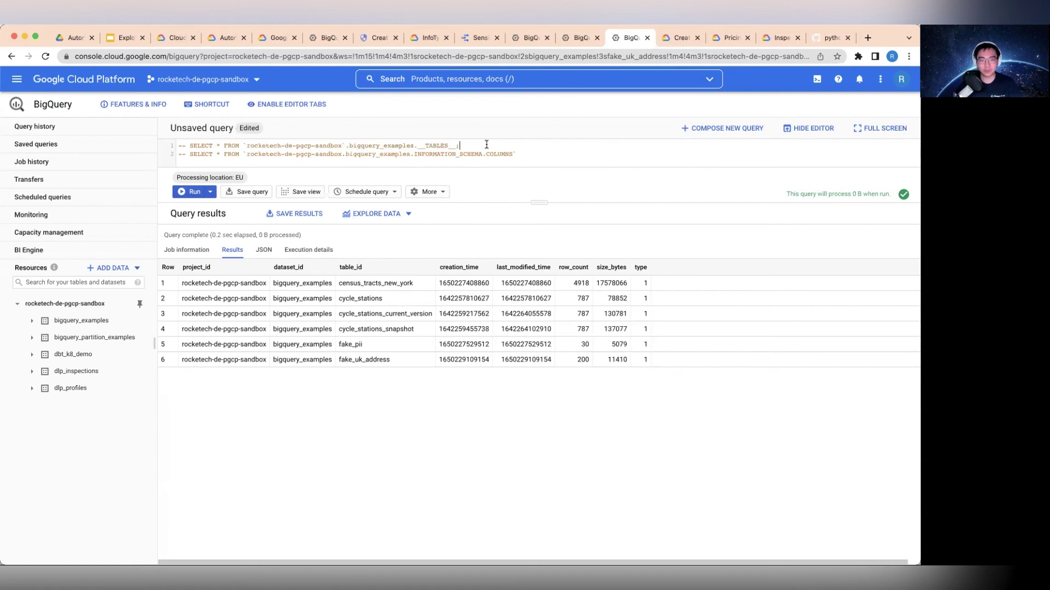
key(ctrl+slash)
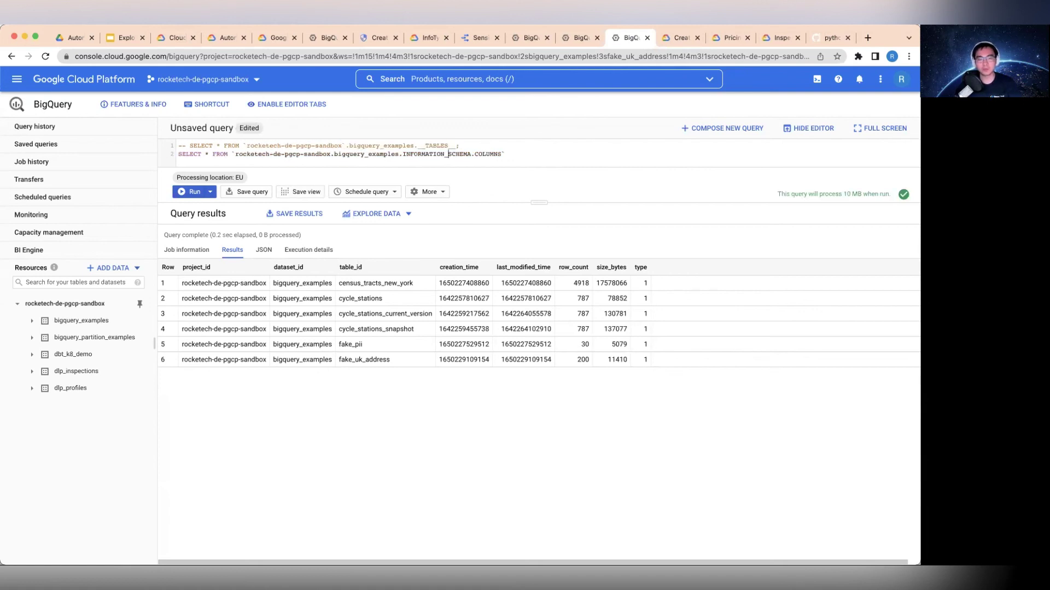
key(ctrl+Return)
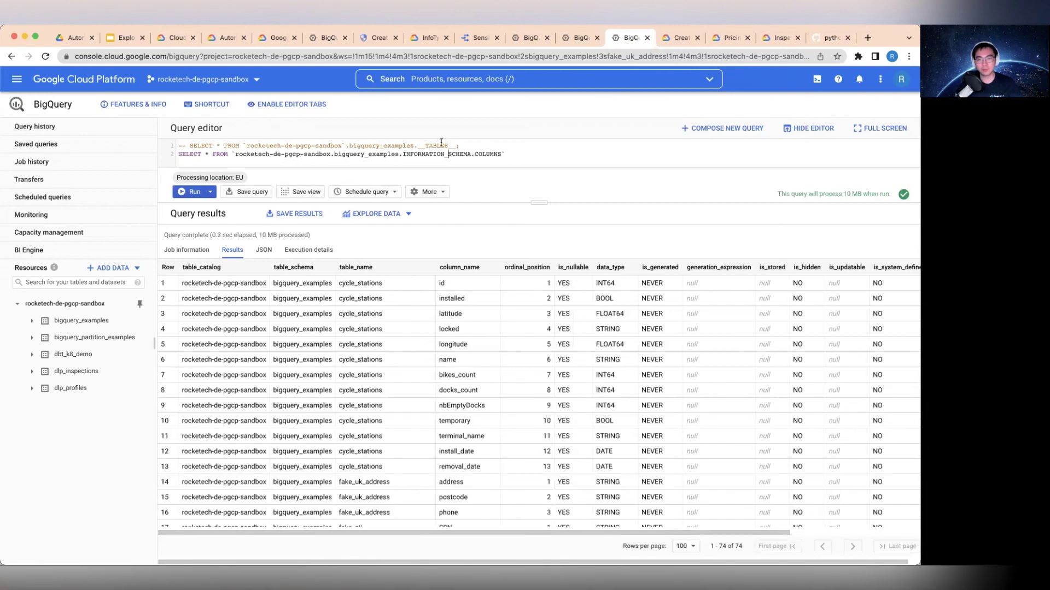
Step: Examine the column metadata results, focusing on the latitude column of cycle_stations, and compare them with the query text
double_click(443, 314)
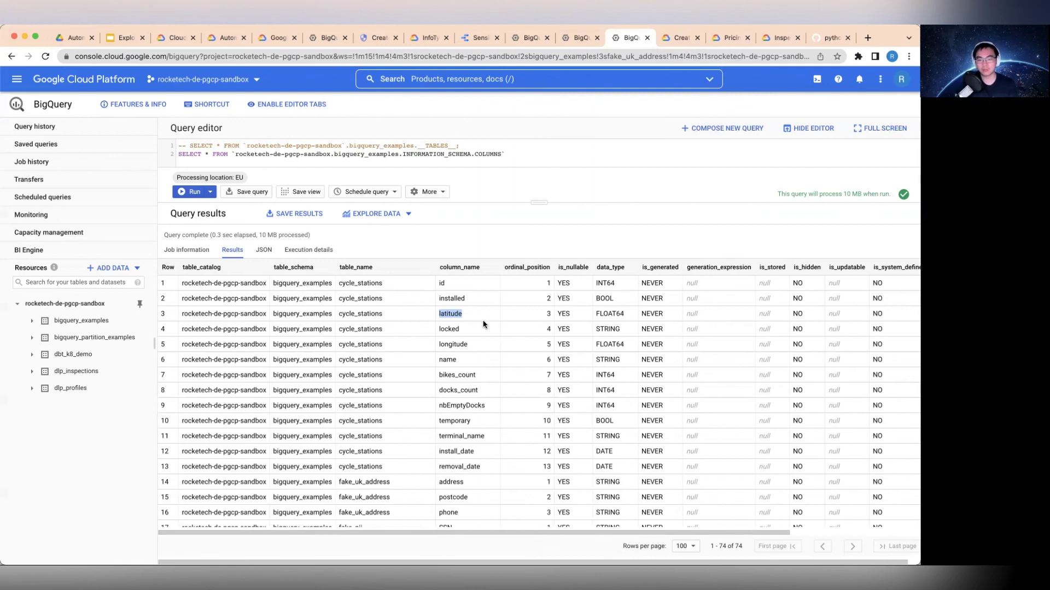
click(471, 312)
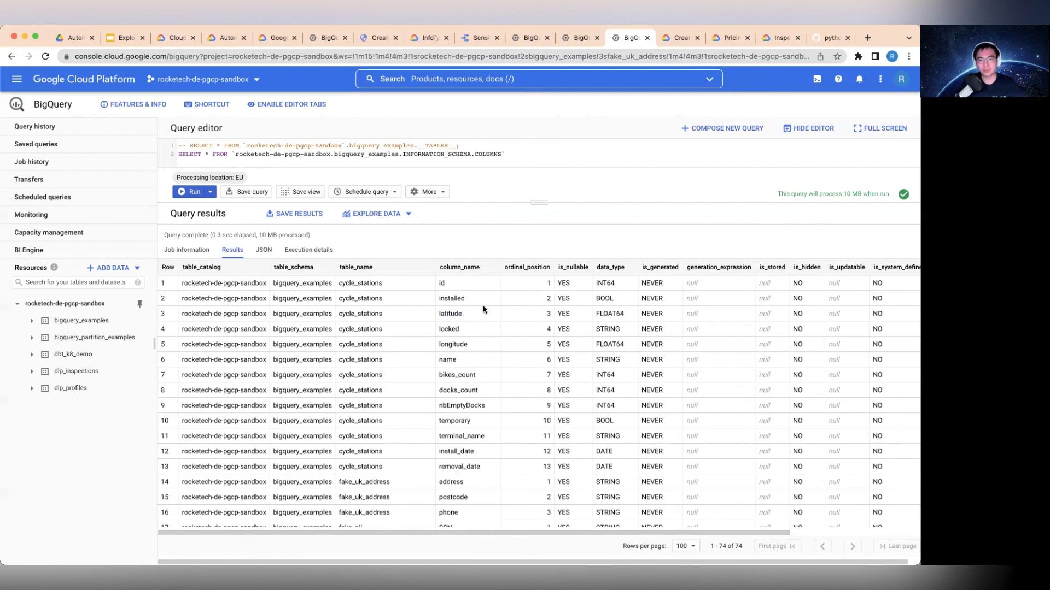
click(523, 148)
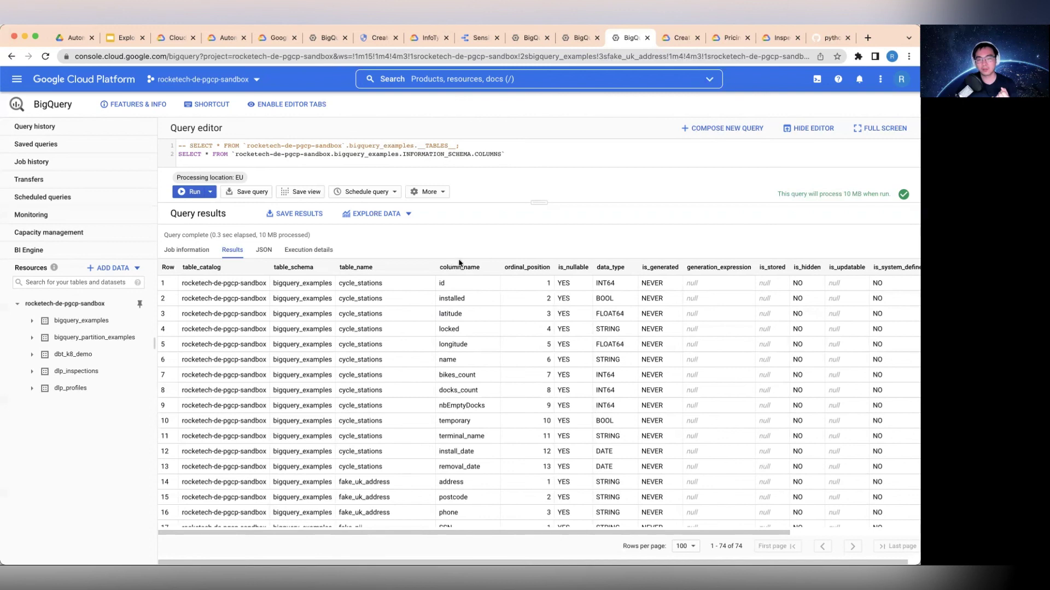
double_click(449, 314)
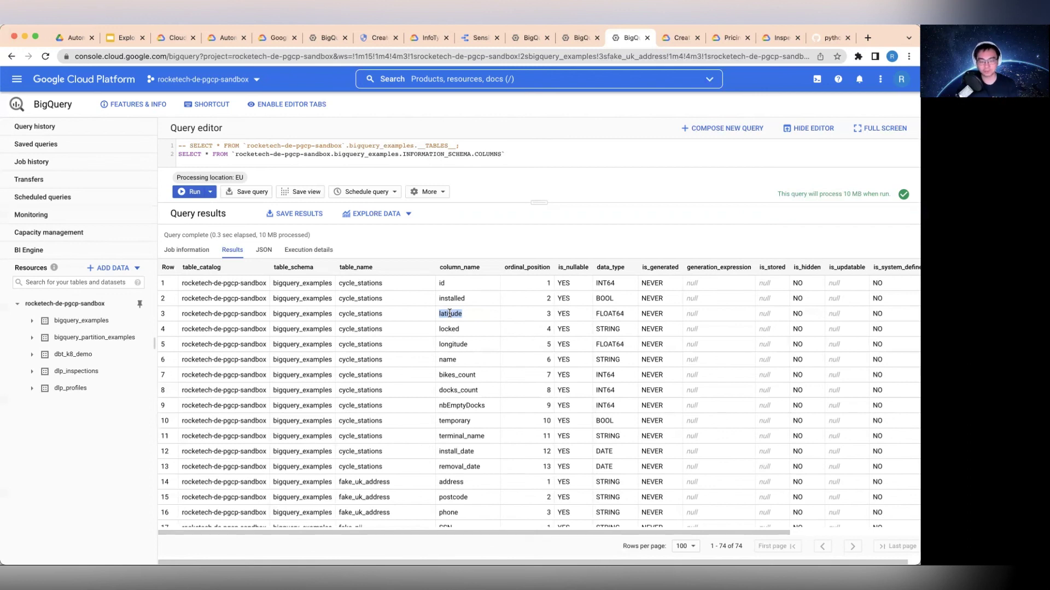
click(525, 148)
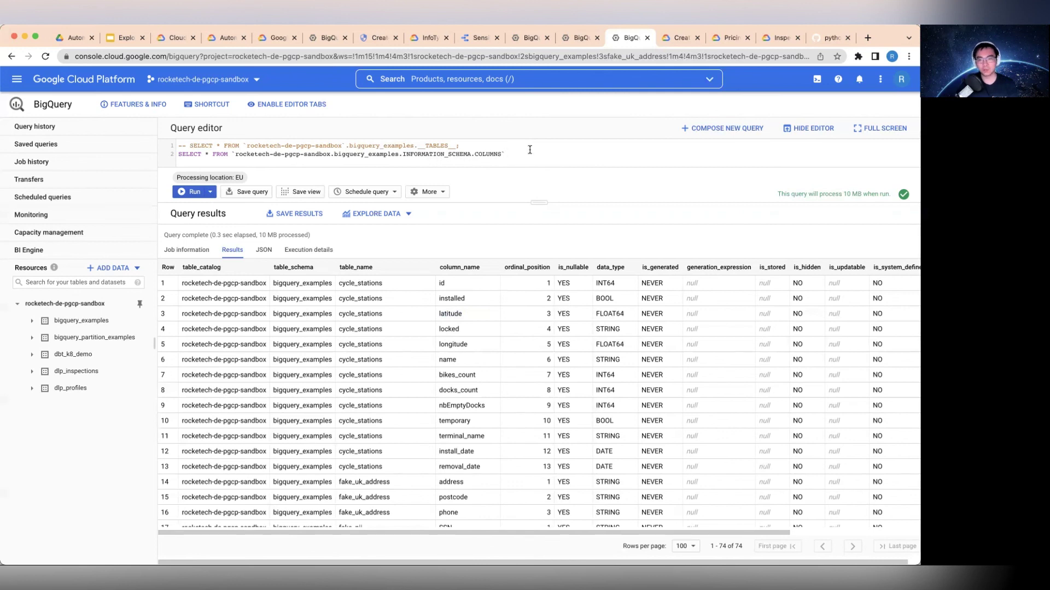
click(530, 145)
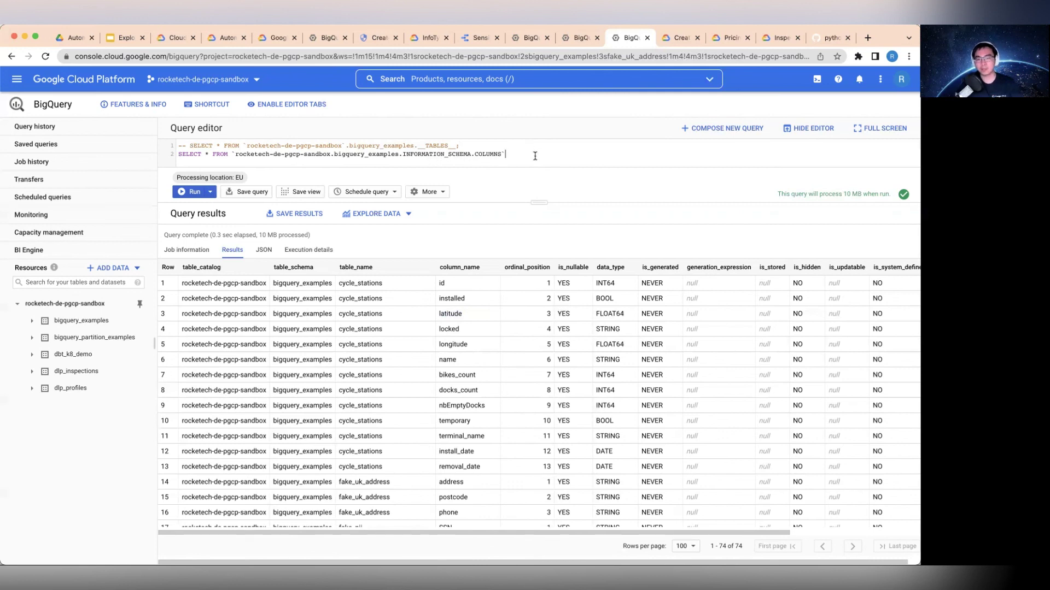
click(542, 148)
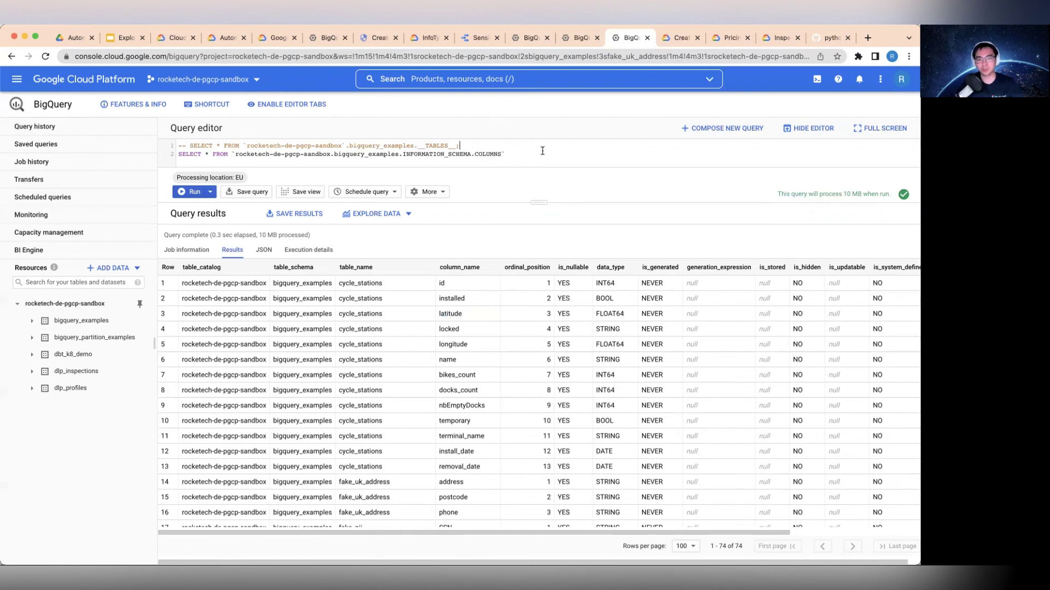